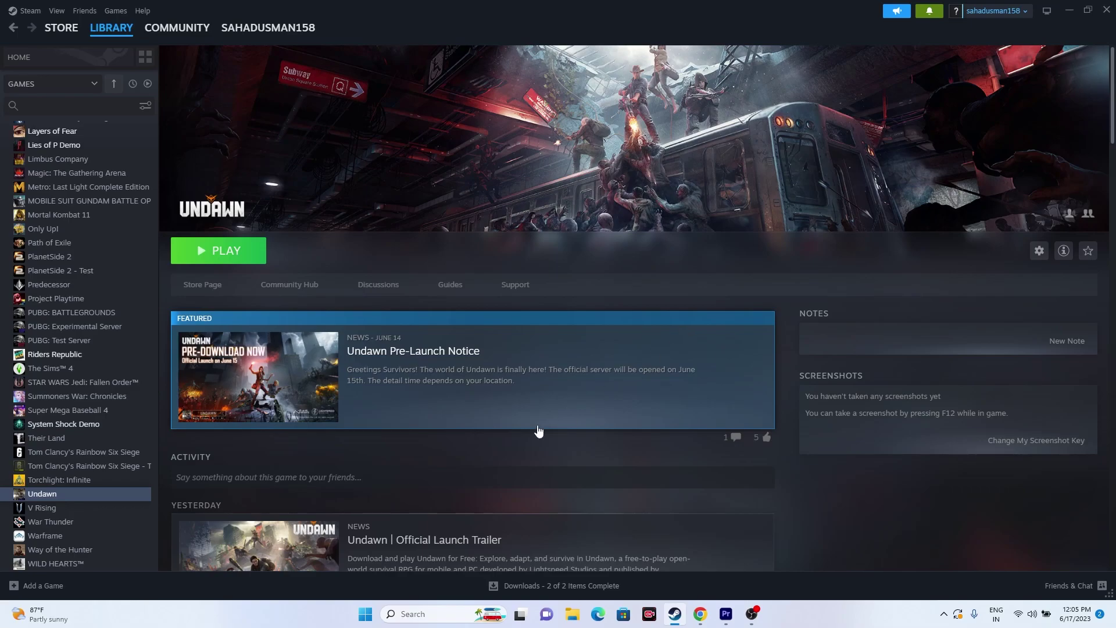
# Look at the computer's power options, including Restart, and leave without choosing one
pyautogui.click(366, 614)
pyautogui.click(702, 573)
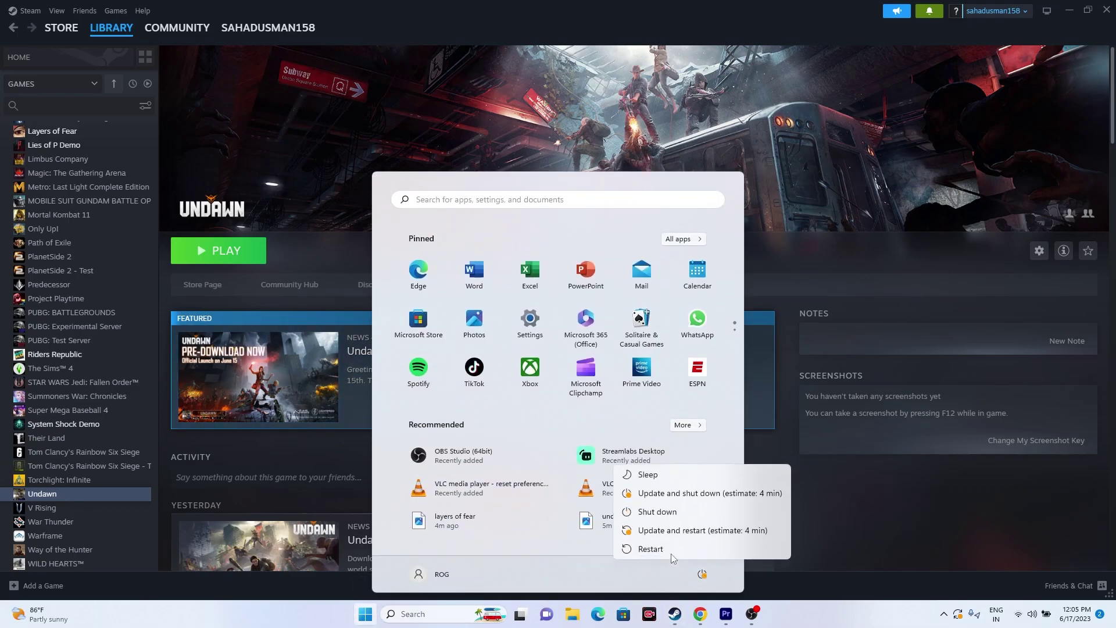
pyautogui.click(838, 589)
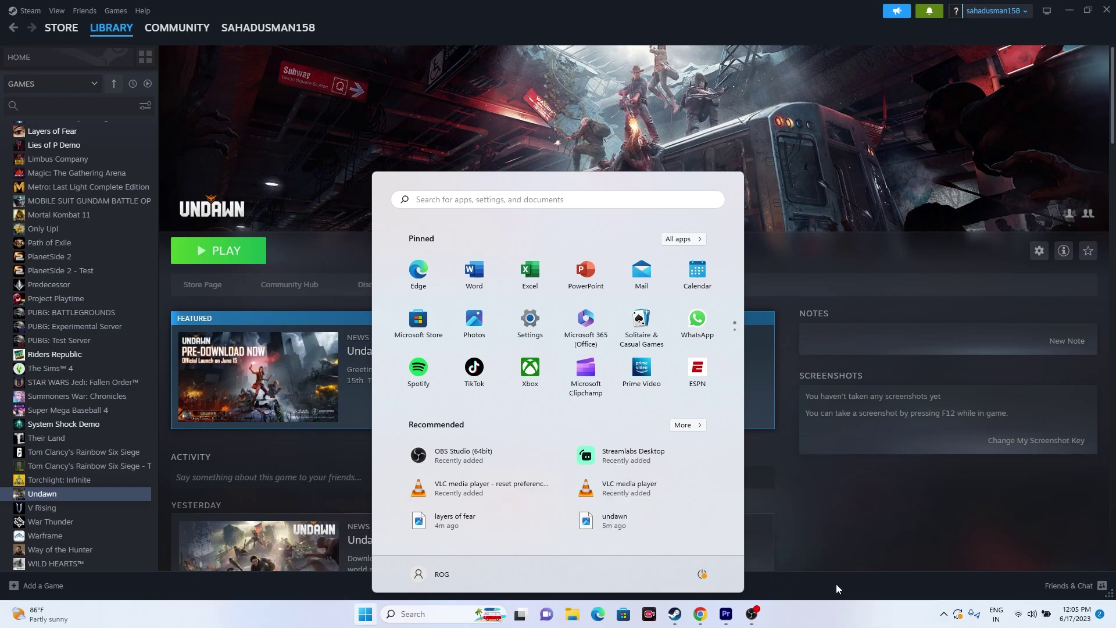
pyautogui.click(838, 589)
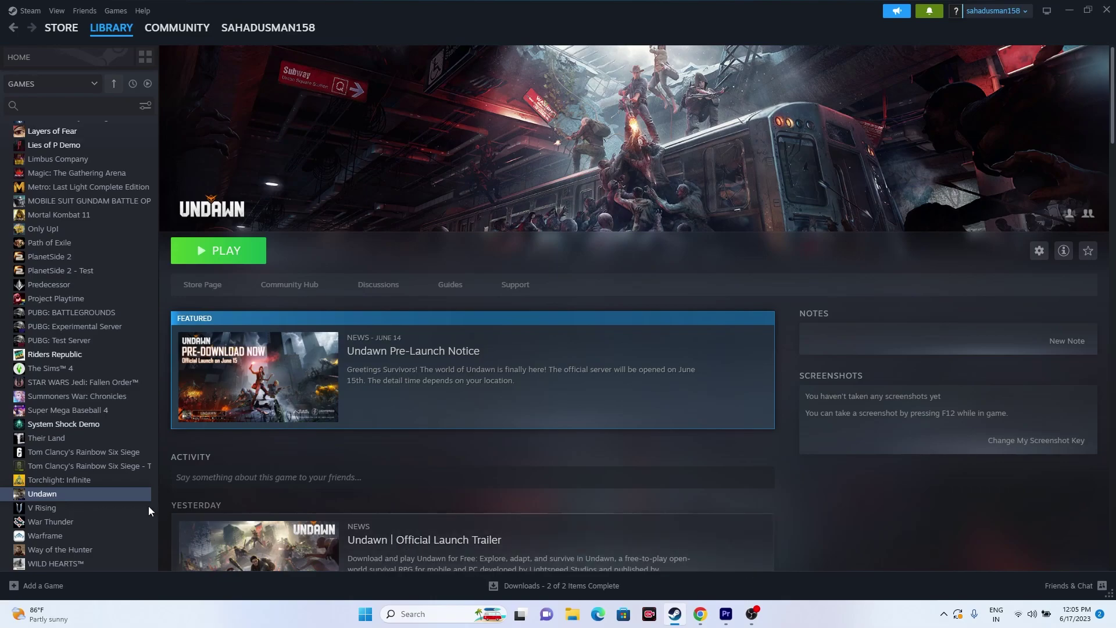
# Verify the integrity of Undawn's installed game files and close the game's properties
pyautogui.rightClick(77, 493)
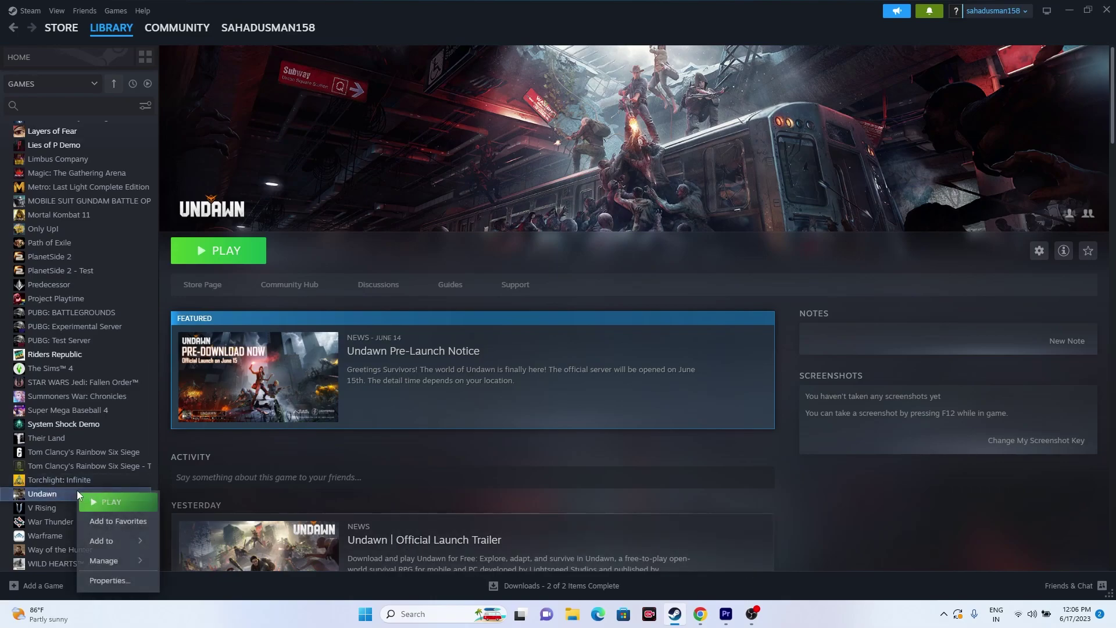
pyautogui.click(104, 580)
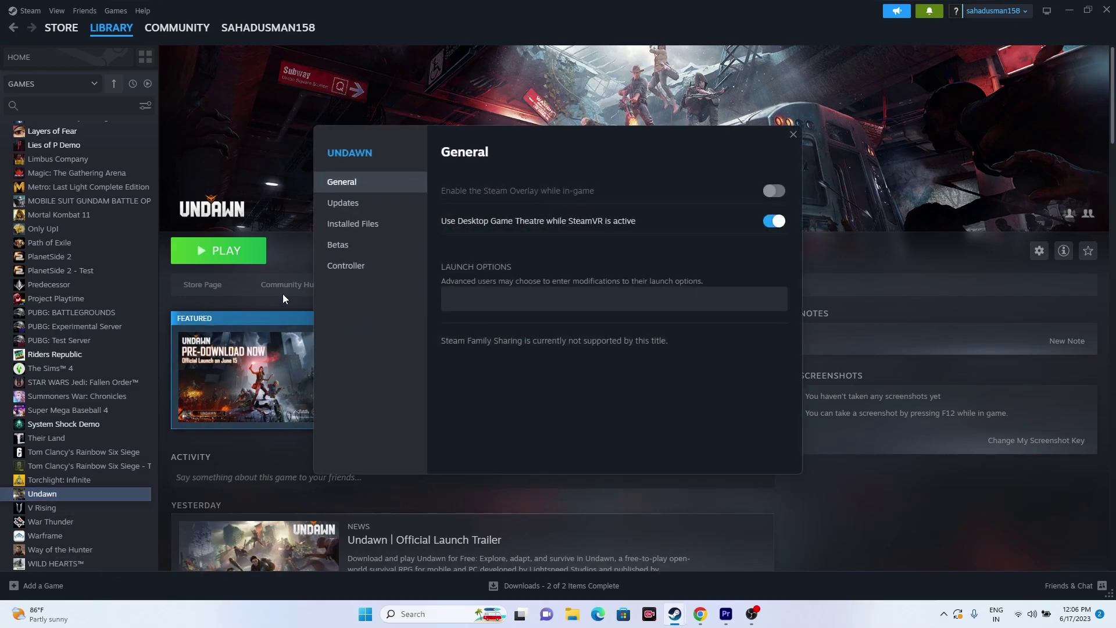
pyautogui.click(357, 227)
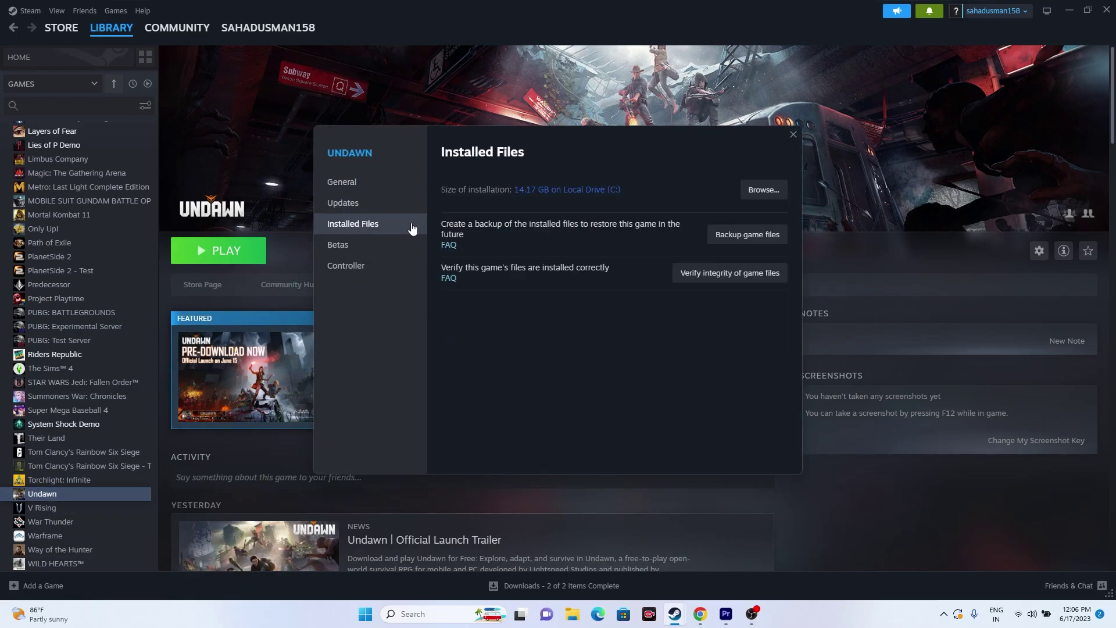
pyautogui.click(731, 275)
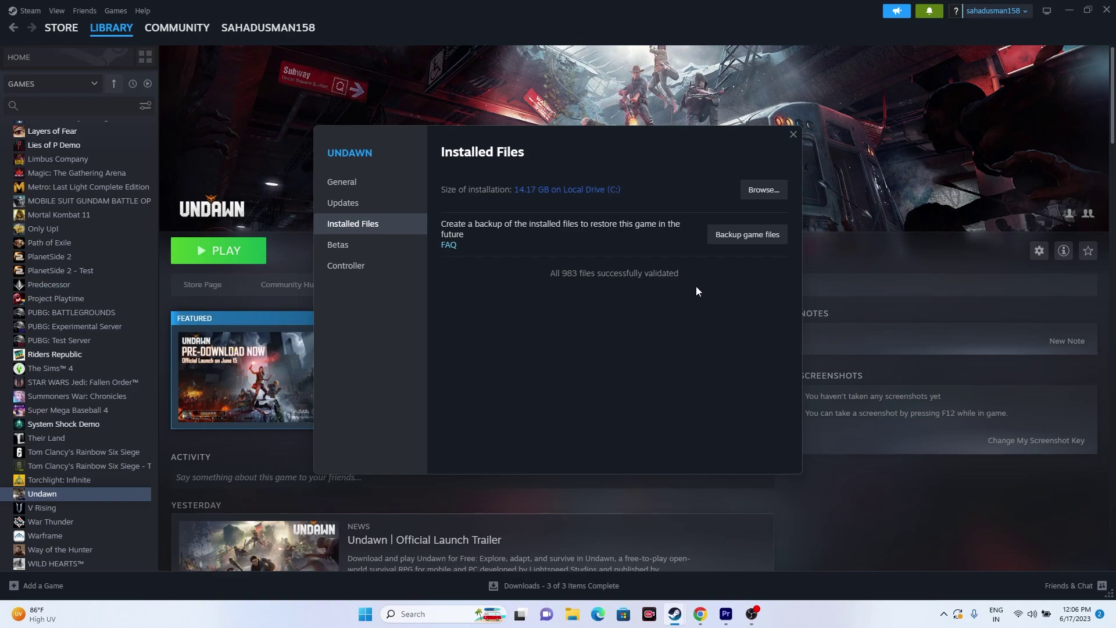
pyautogui.click(792, 136)
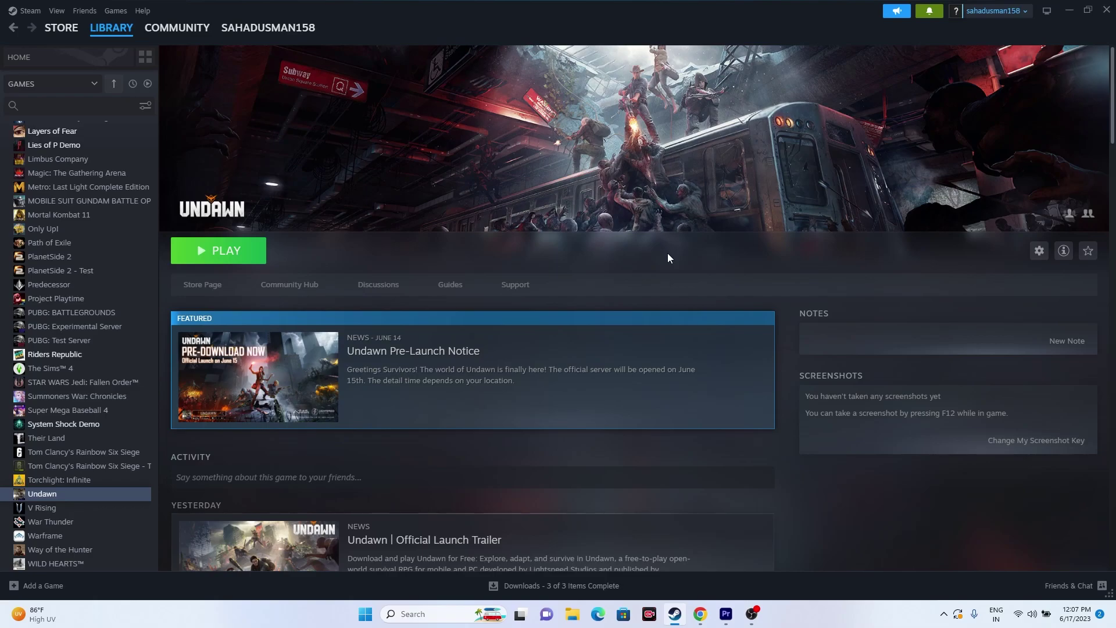
# Browse to Undawn's installation folder from its installed files properties and maximize the folder window
pyautogui.rightClick(92, 493)
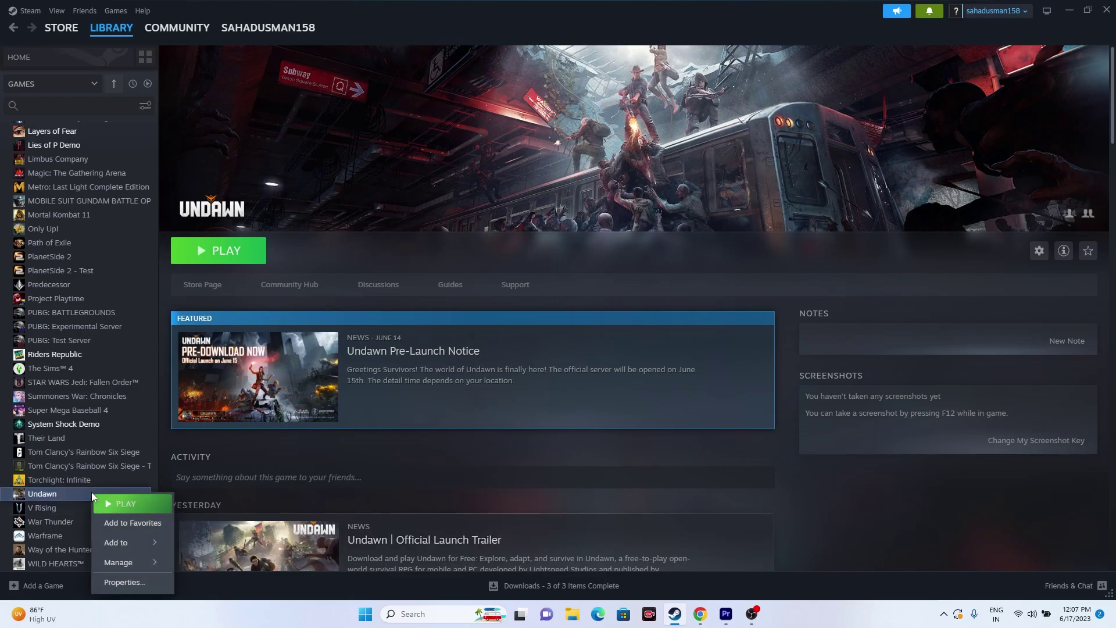
pyautogui.click(113, 582)
pyautogui.click(335, 226)
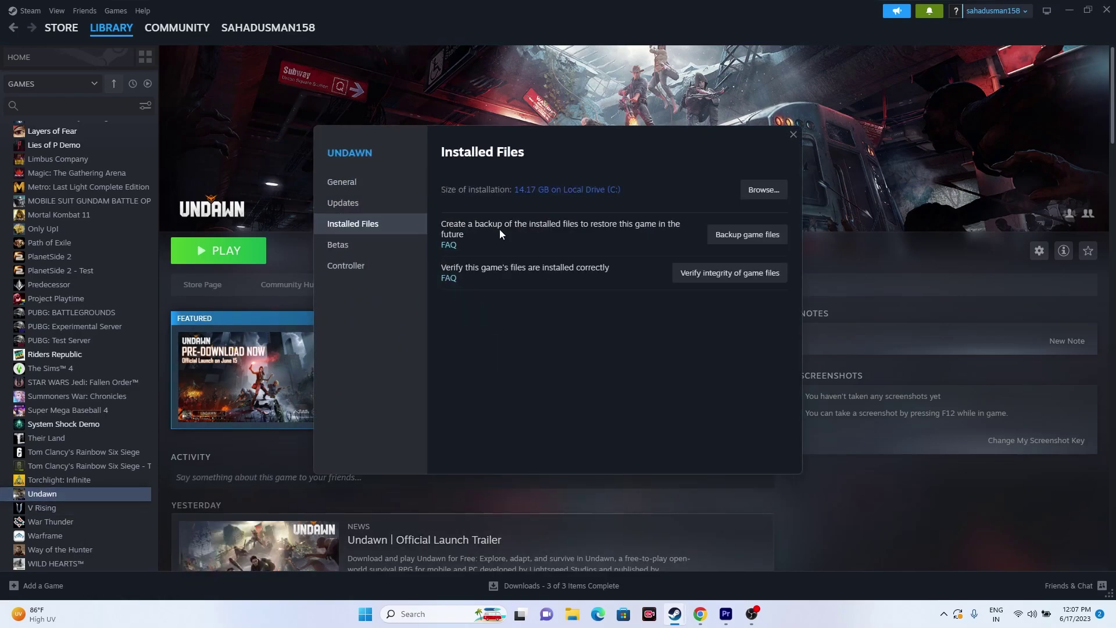
pyautogui.click(752, 195)
pyautogui.click(1073, 9)
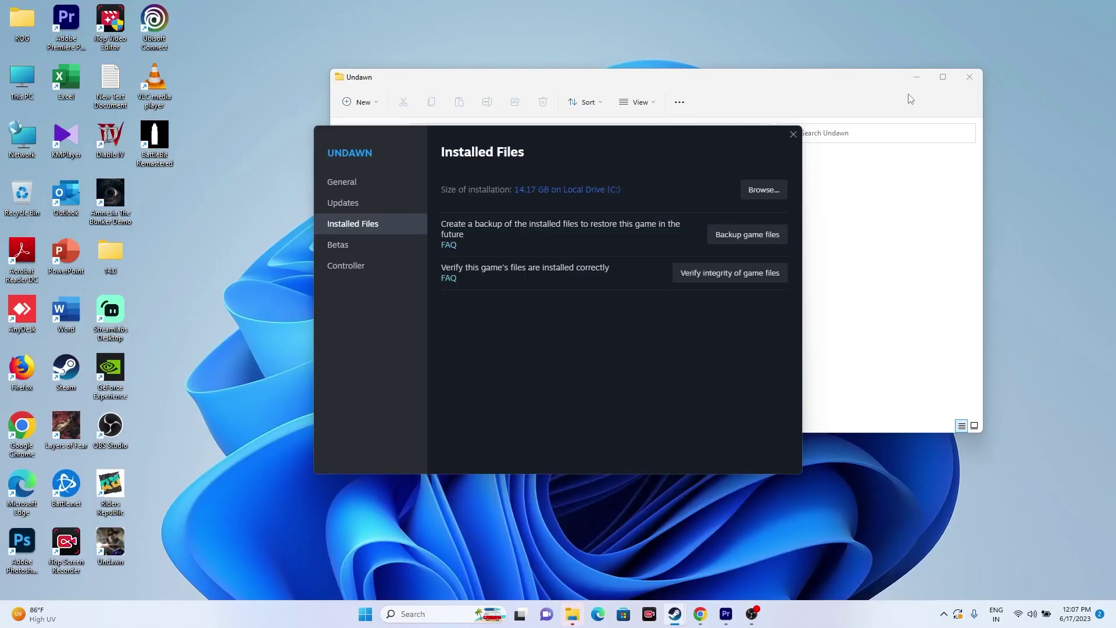
pyautogui.click(949, 79)
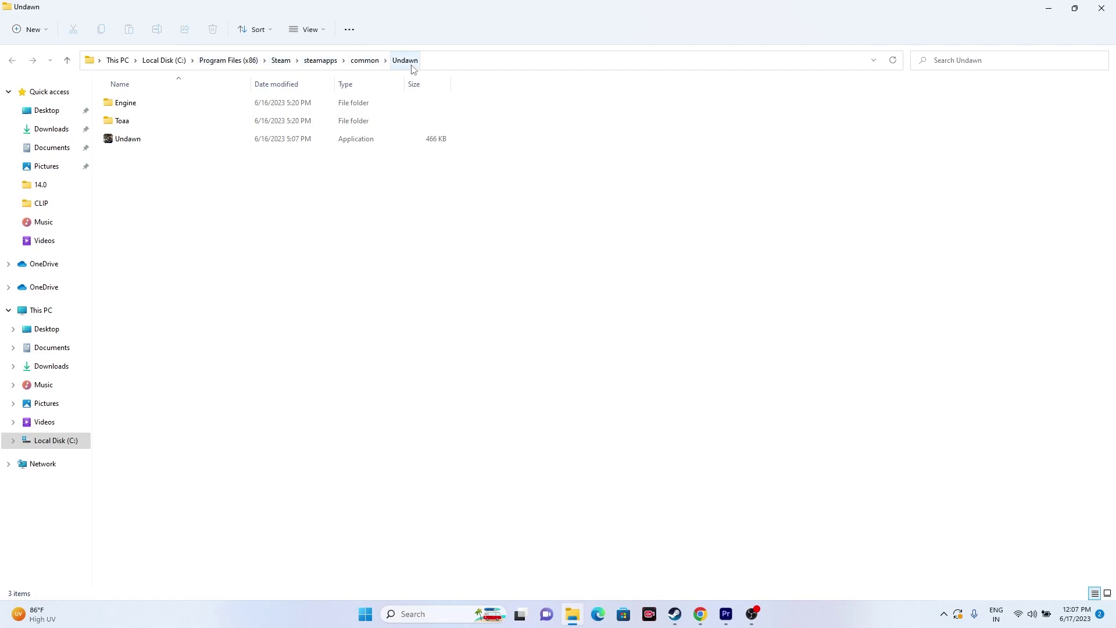
# Set the Undawn application to run as an administrator in its compatibility properties and save the change
pyautogui.click(242, 143)
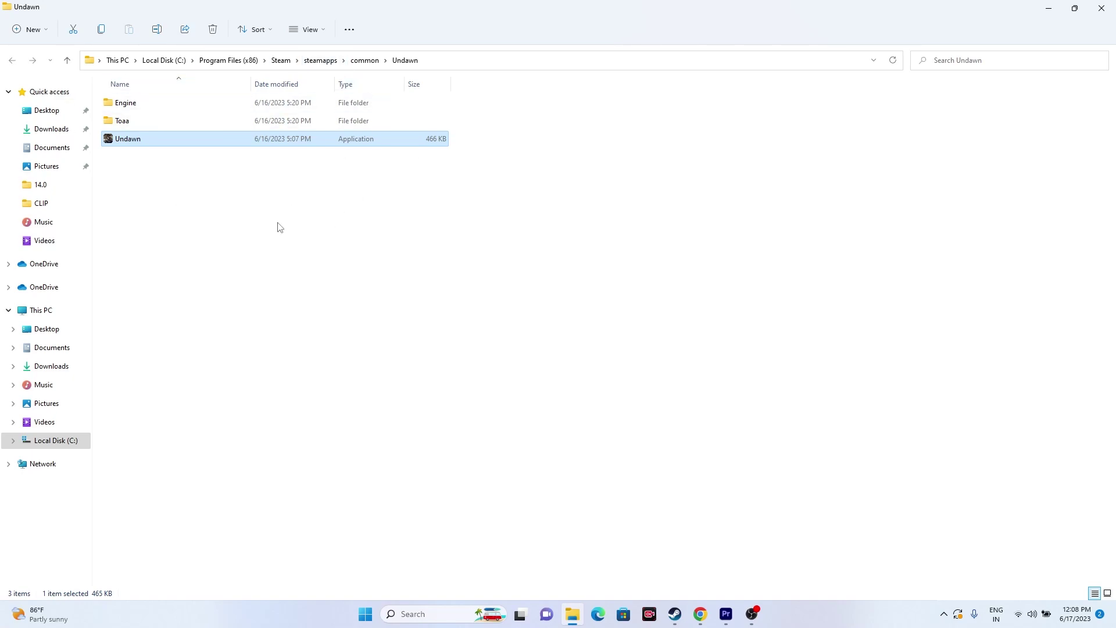
pyautogui.rightClick(247, 147)
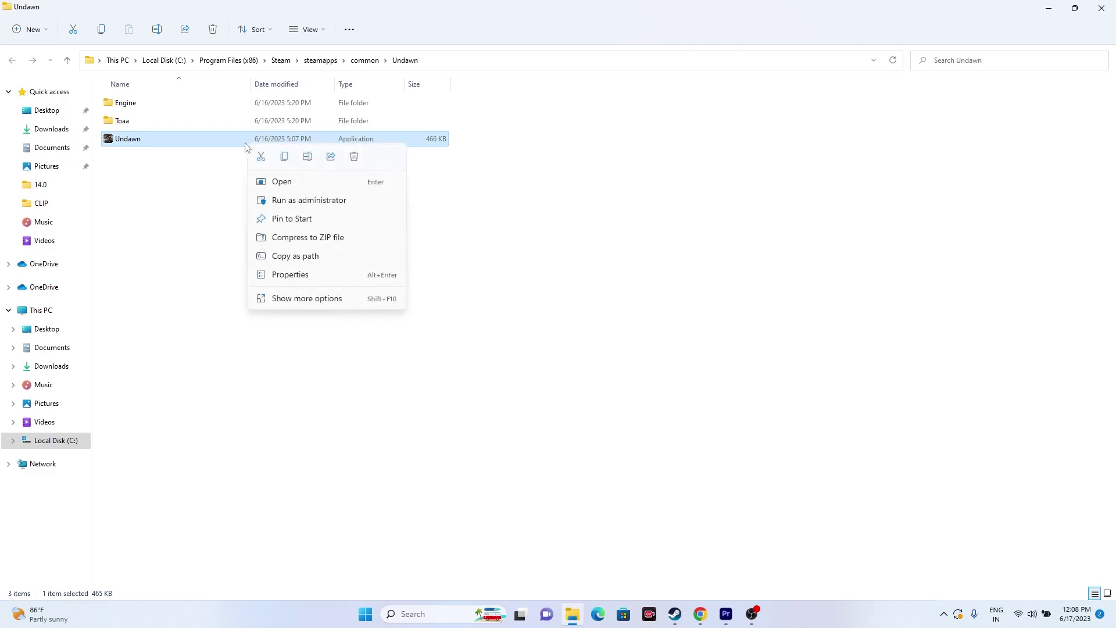
pyautogui.click(262, 297)
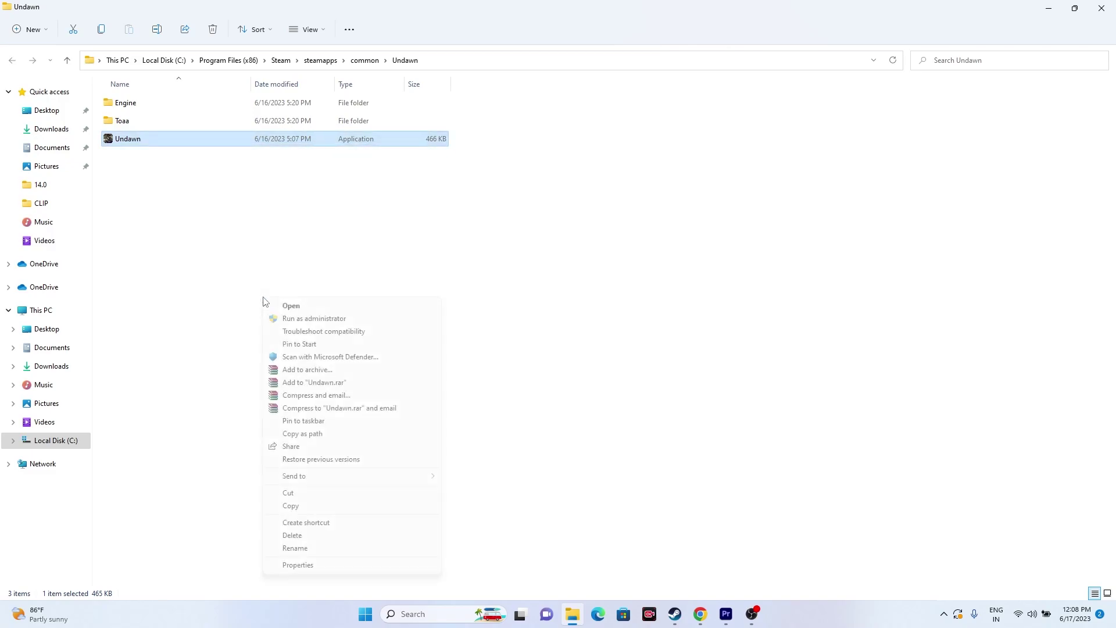
pyautogui.click(276, 567)
pyautogui.click(338, 185)
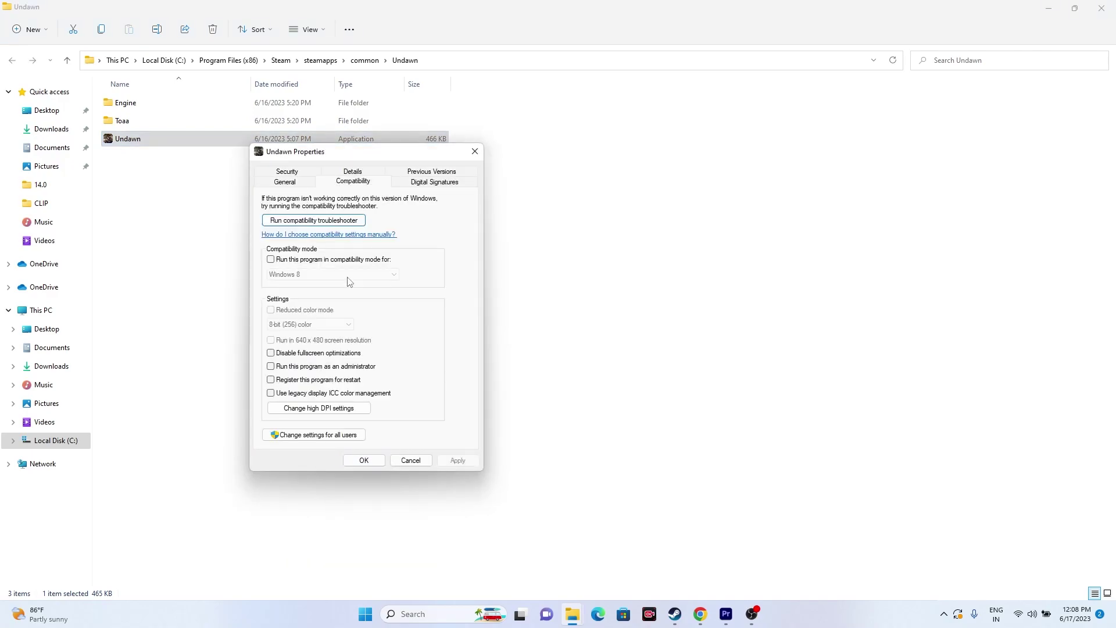
pyautogui.click(272, 366)
pyautogui.click(365, 461)
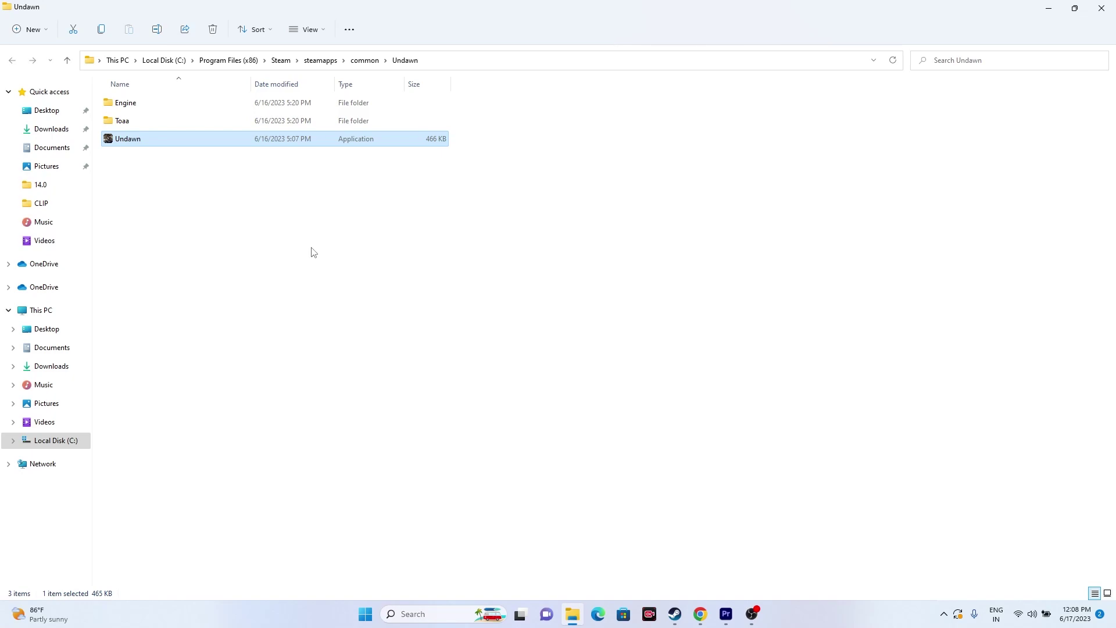
# Enable compatibility mode for the Undawn application with Windows 8 selected, and apply the change
pyautogui.rightClick(224, 145)
pyautogui.click(262, 300)
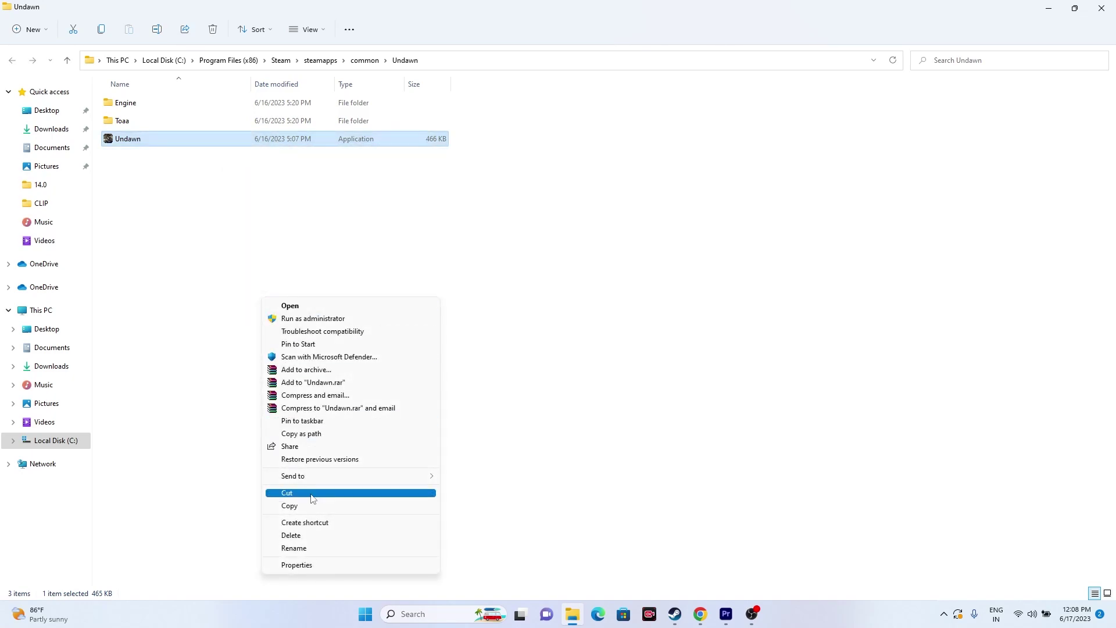
pyautogui.click(294, 565)
pyautogui.click(317, 185)
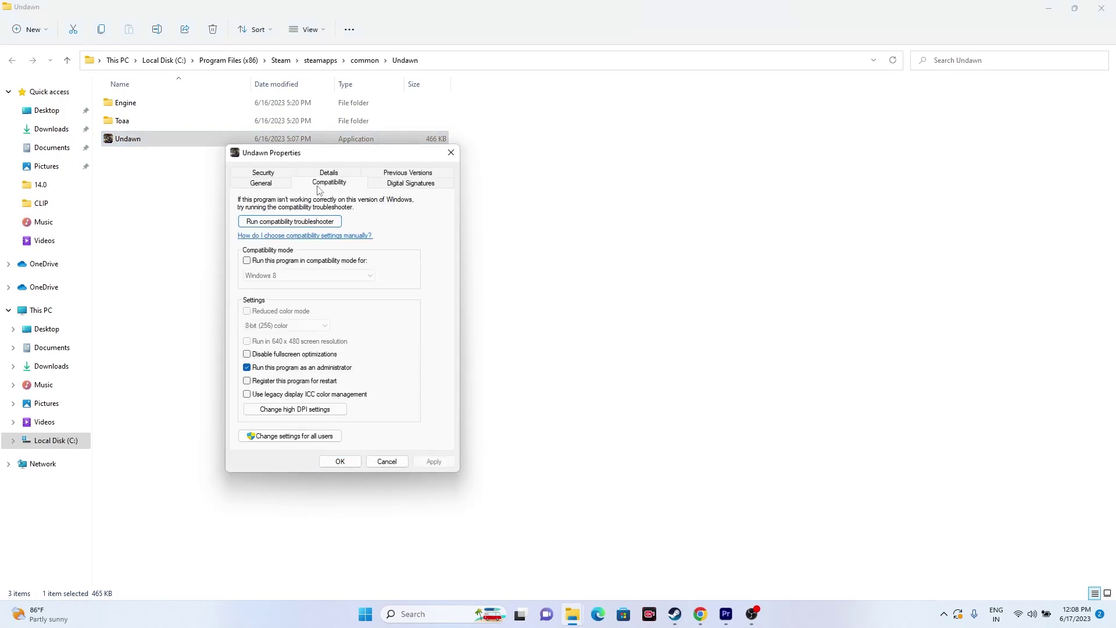
pyautogui.click(261, 263)
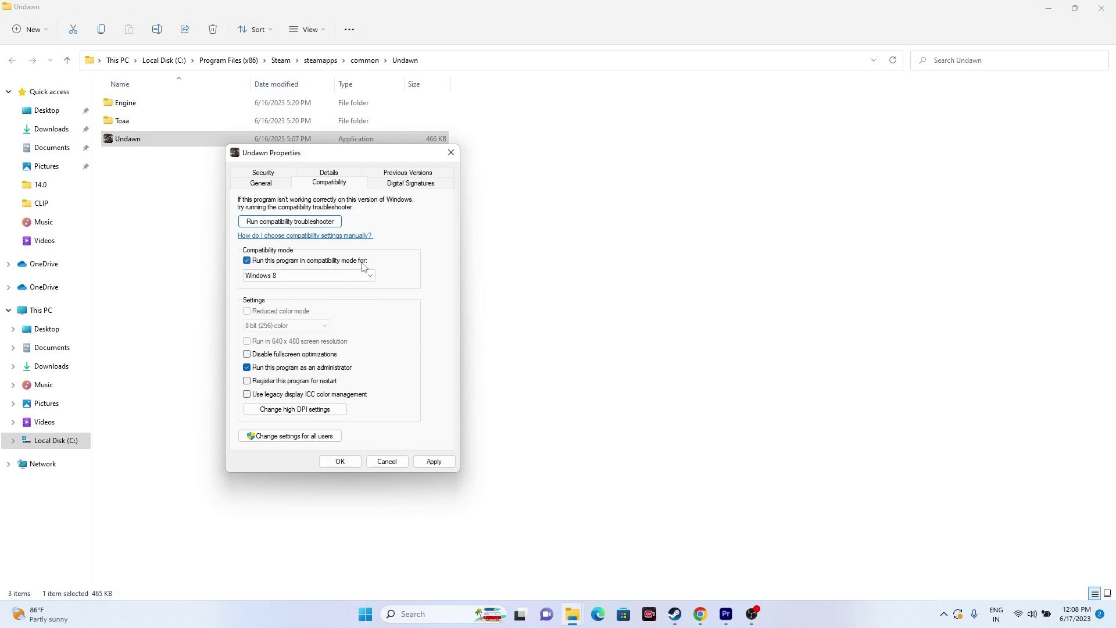
pyautogui.click(299, 277)
pyautogui.click(294, 309)
pyautogui.click(292, 277)
pyautogui.click(291, 317)
pyautogui.click(447, 462)
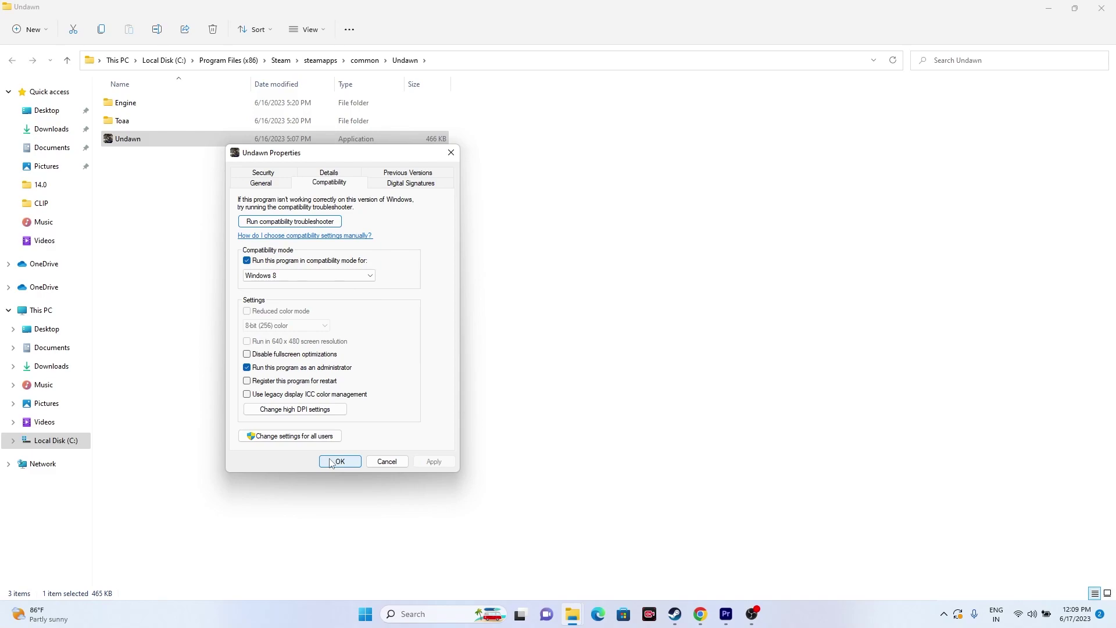
pyautogui.click(339, 461)
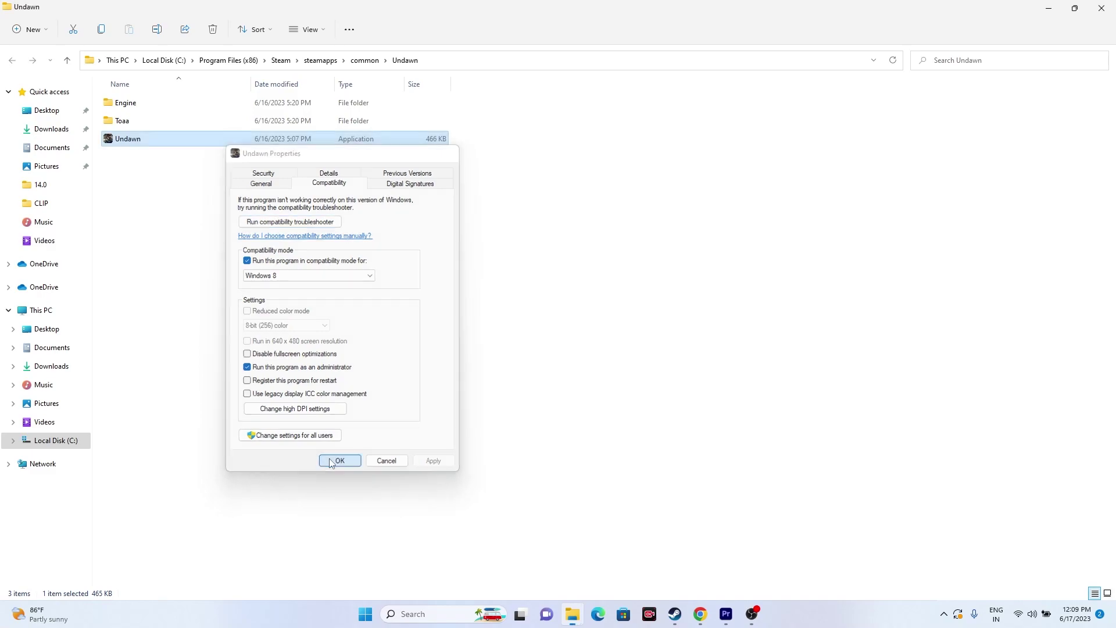
# Close the Undawn folder and the game's properties window, and minimize Steam
pyautogui.click(1093, 9)
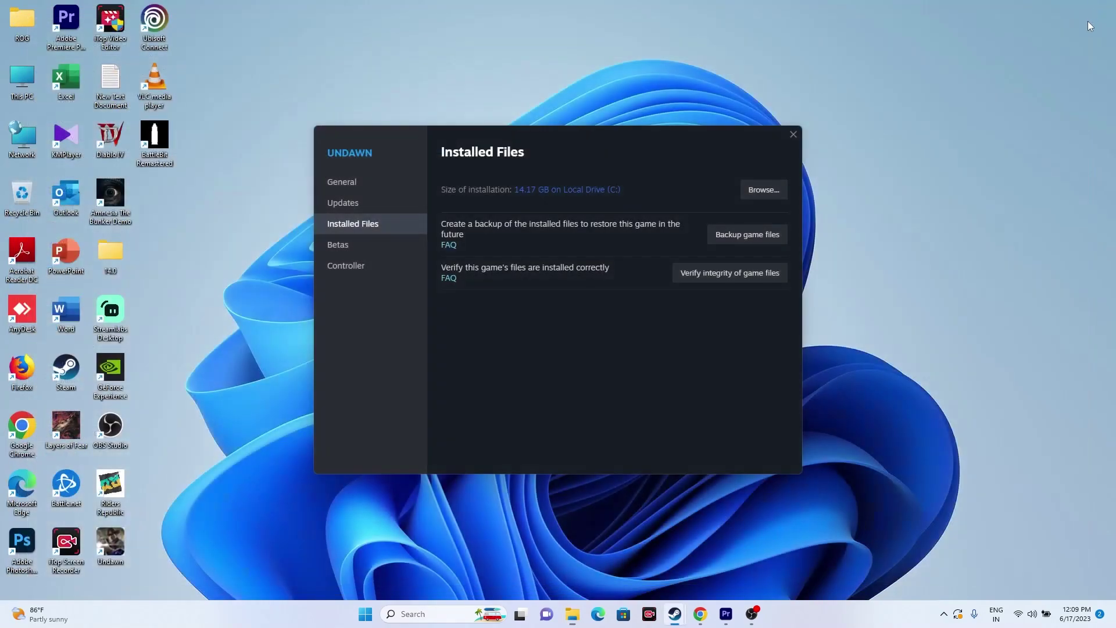
pyautogui.click(790, 137)
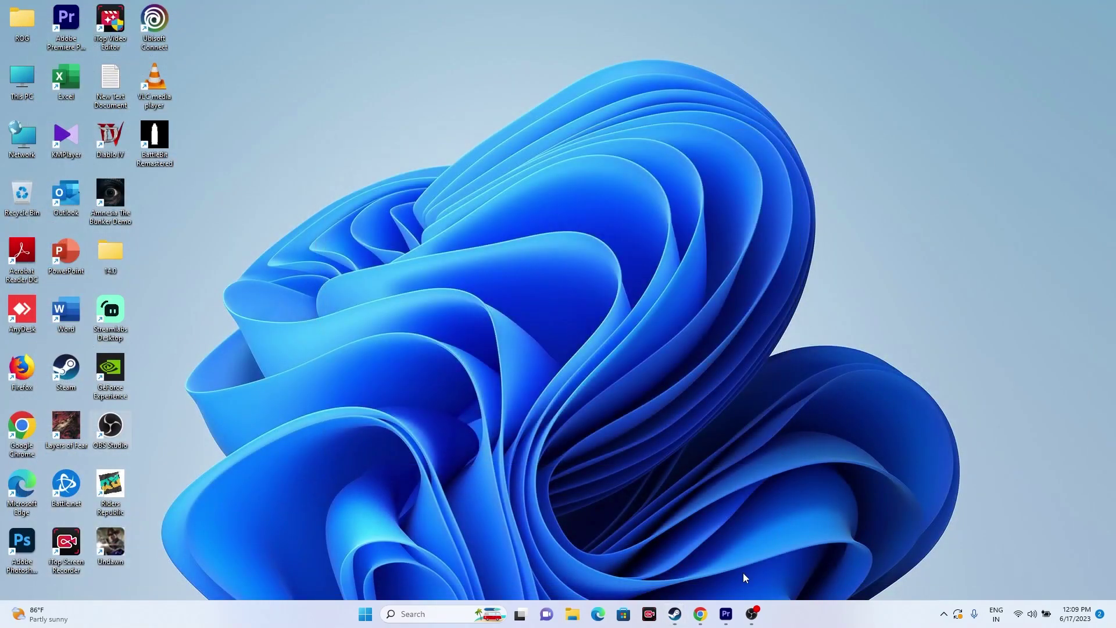
pyautogui.click(675, 618)
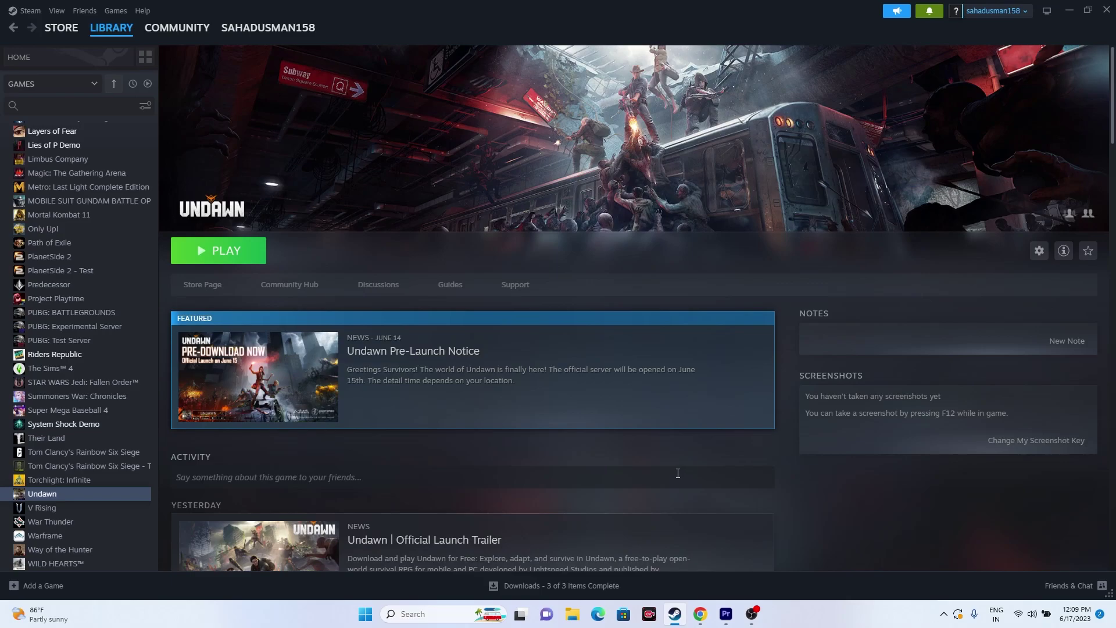
pyautogui.click(1067, 11)
# Switch to Windows Settings and examine the language and region options, including the list of languages to install, without adding one
pyautogui.click(413, 614)
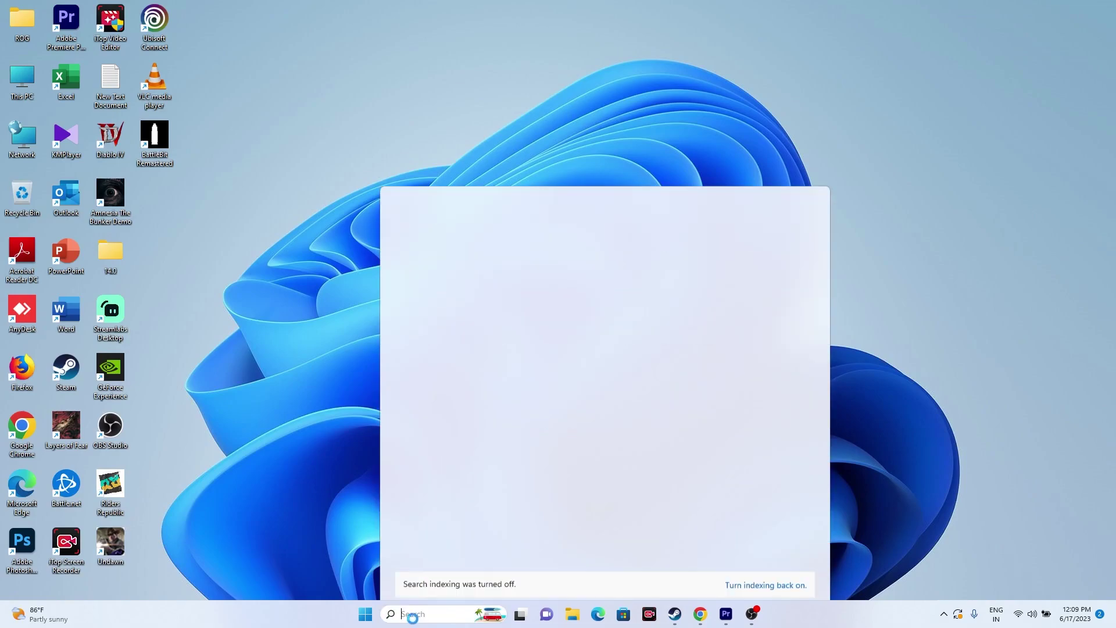
pyautogui.click(448, 437)
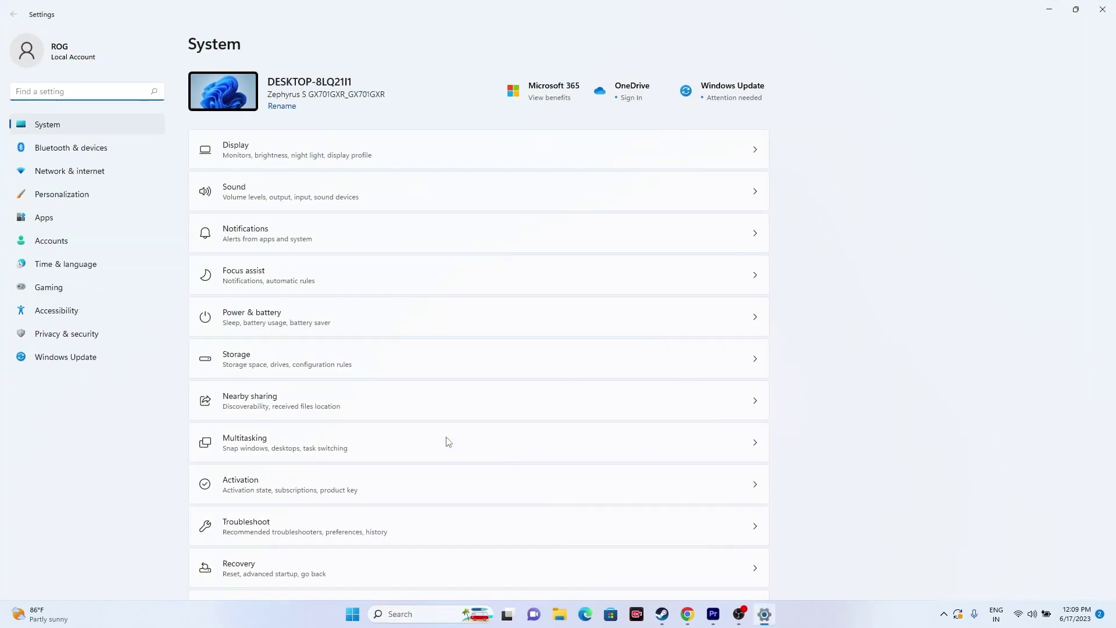
pyautogui.click(82, 273)
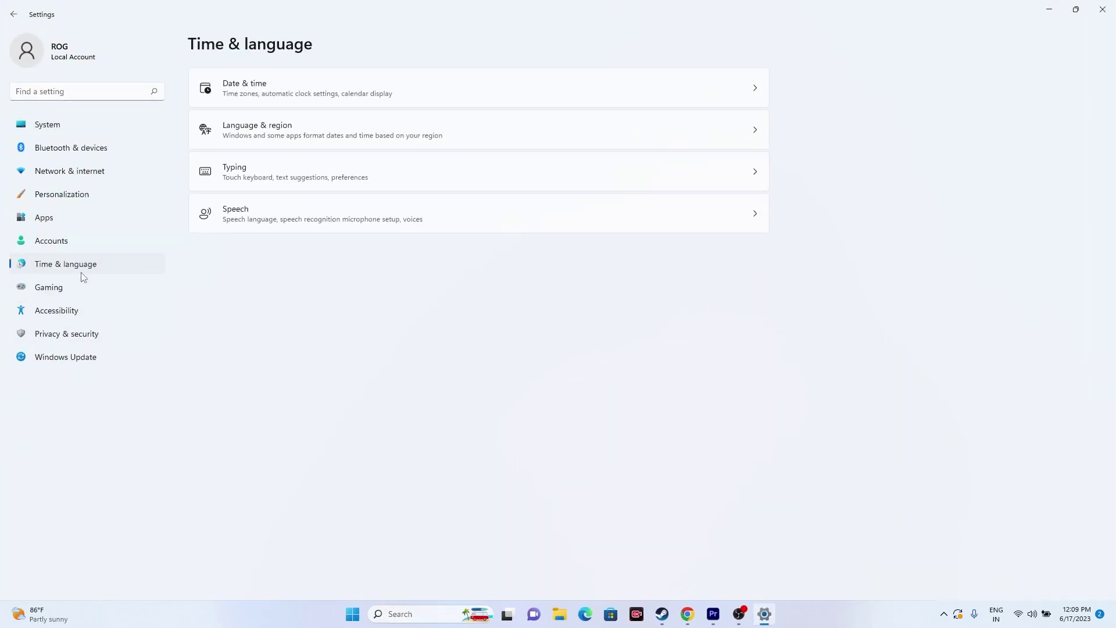
pyautogui.click(268, 134)
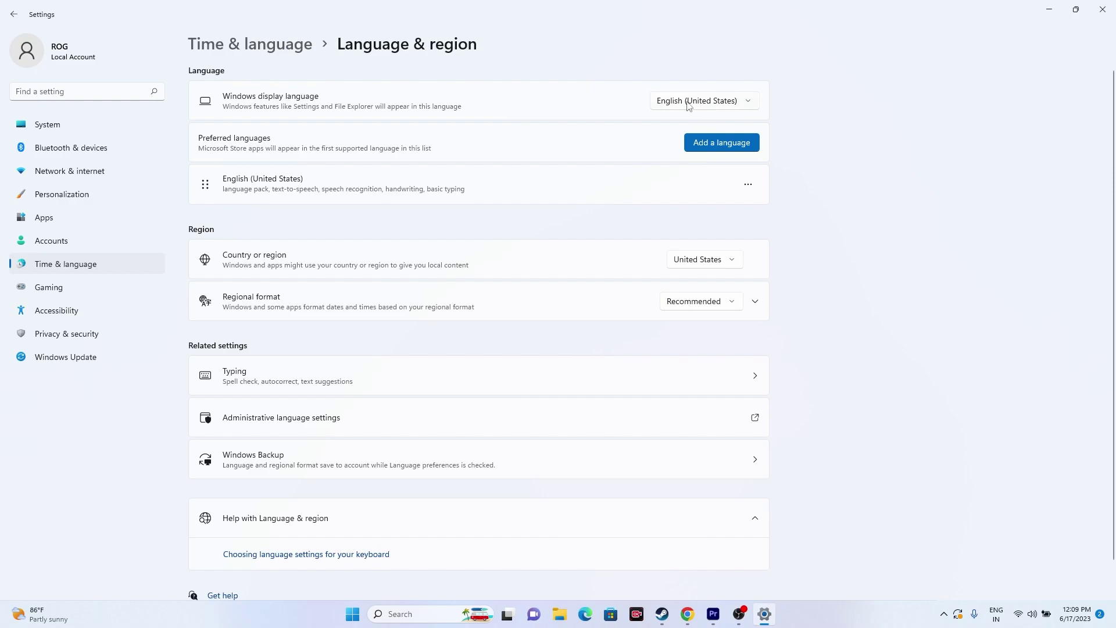
pyautogui.click(721, 144)
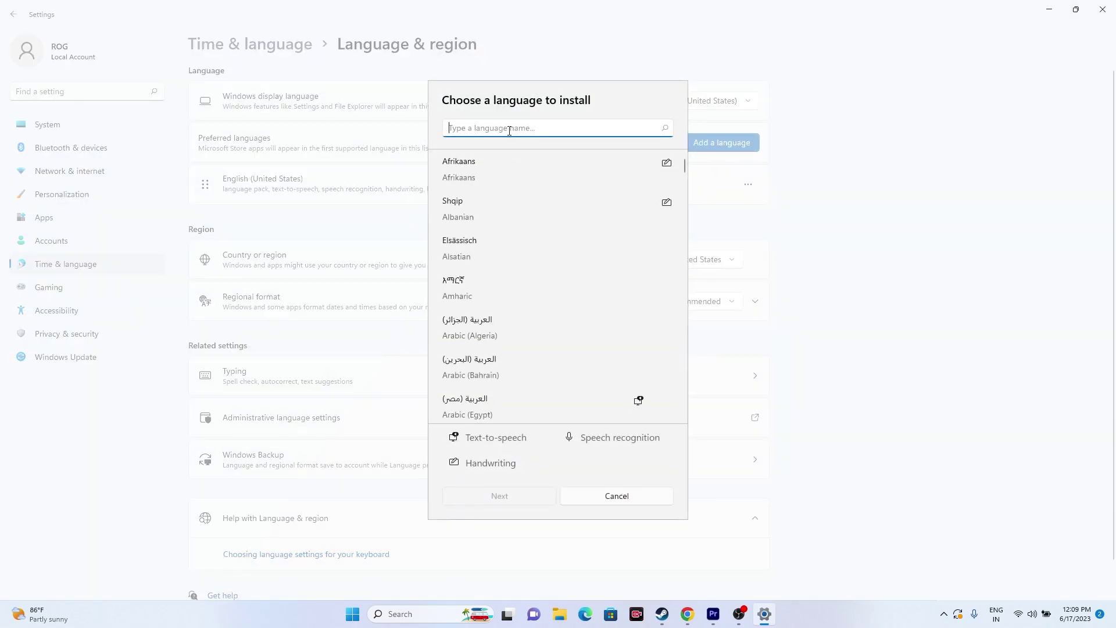
pyautogui.click(646, 498)
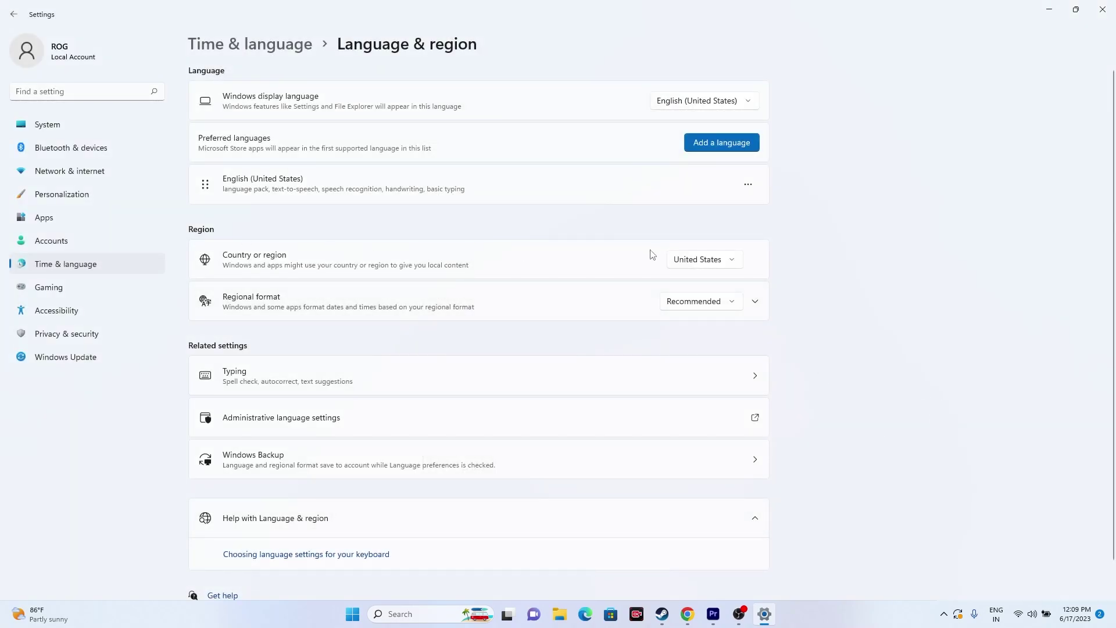
# Check the automatic time and time zone options in the date and time settings, and close Settings
pyautogui.click(14, 14)
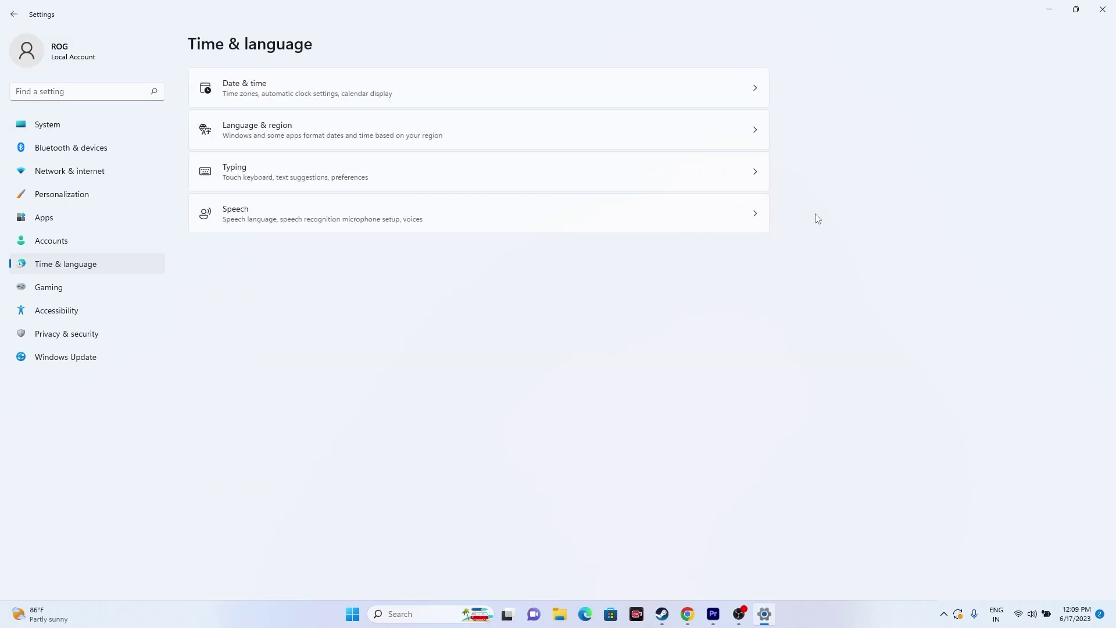
pyautogui.click(446, 96)
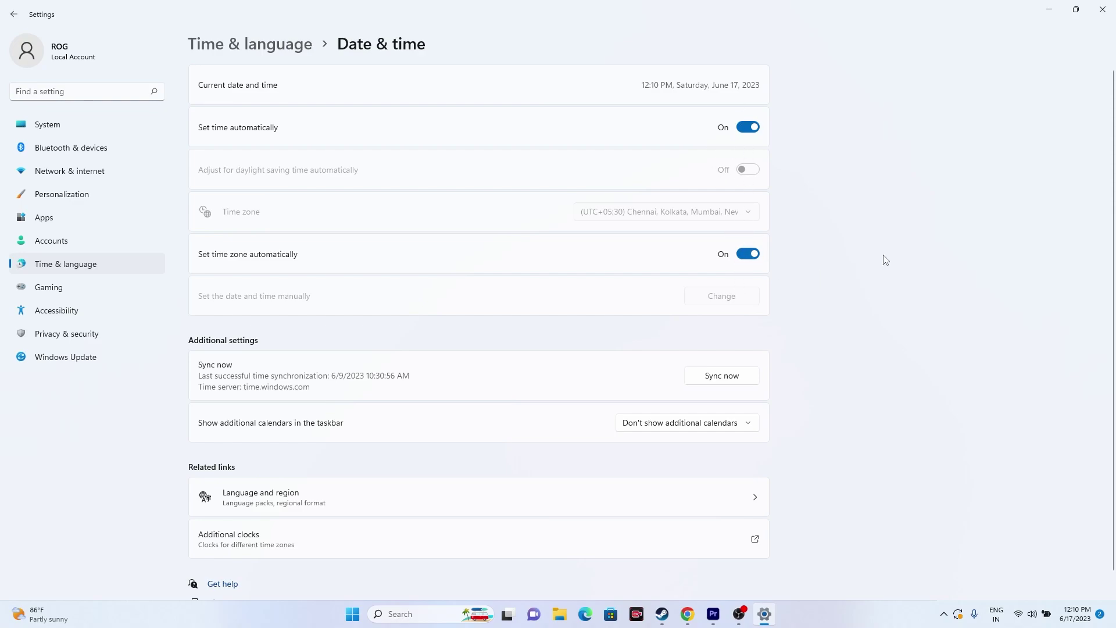
pyautogui.click(1103, 10)
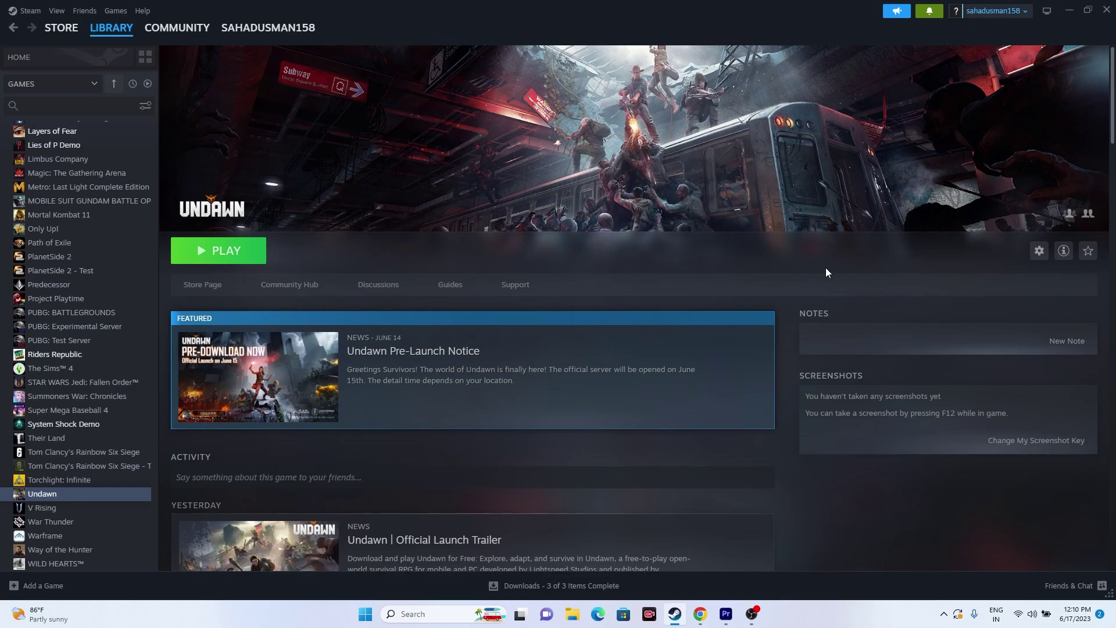
# Minimize Steam, check the Documents folder in File Explorer, and close the window
pyautogui.click(1068, 12)
pyautogui.click(573, 614)
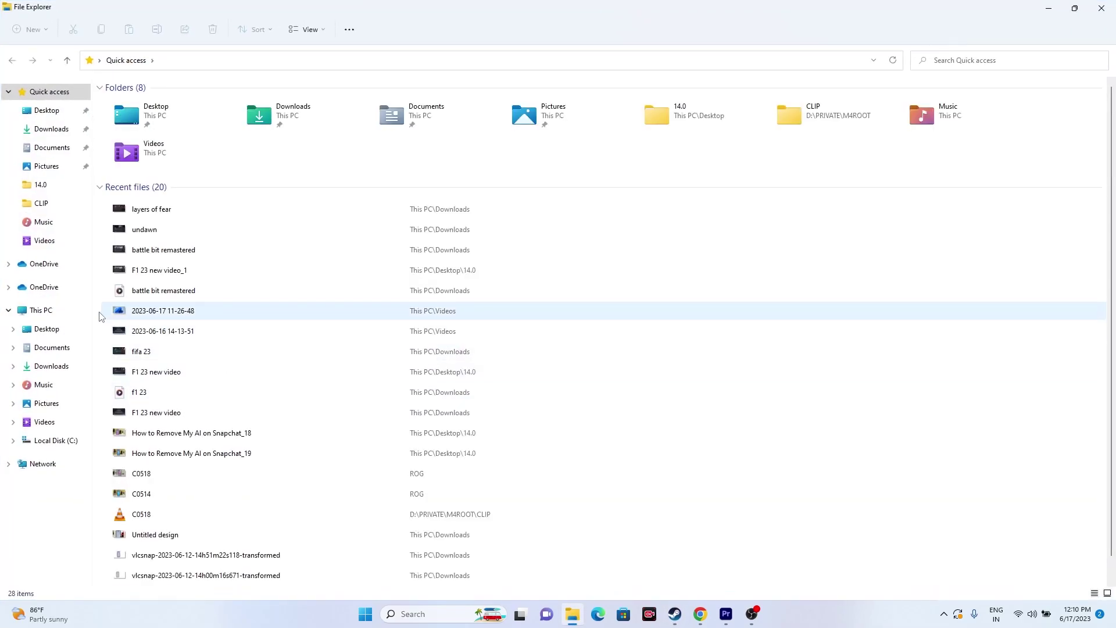
pyautogui.click(75, 311)
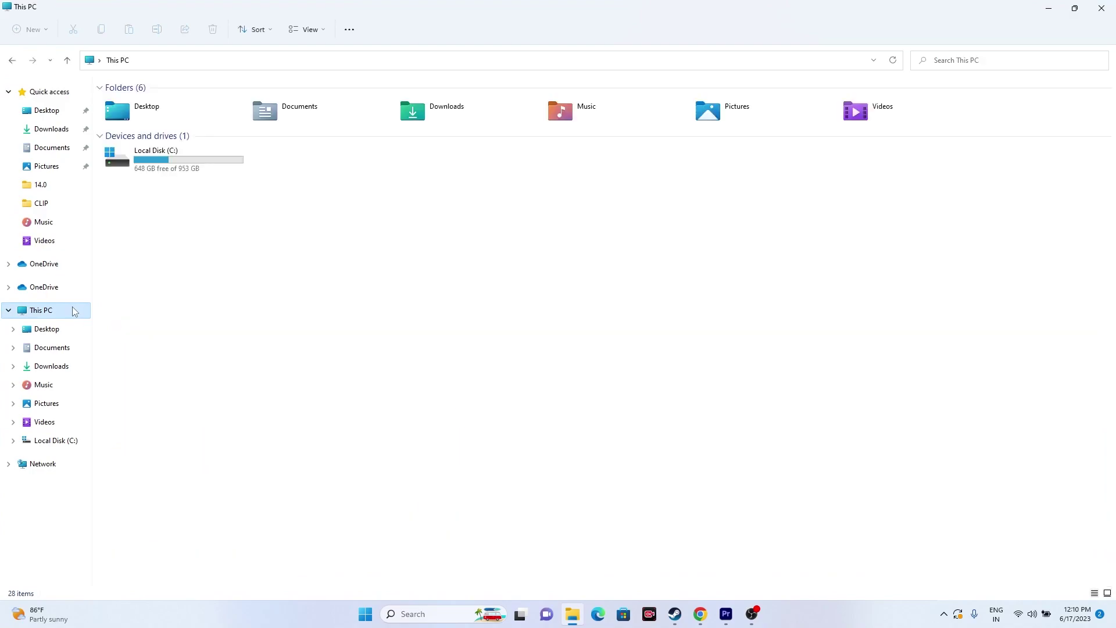
pyautogui.click(55, 147)
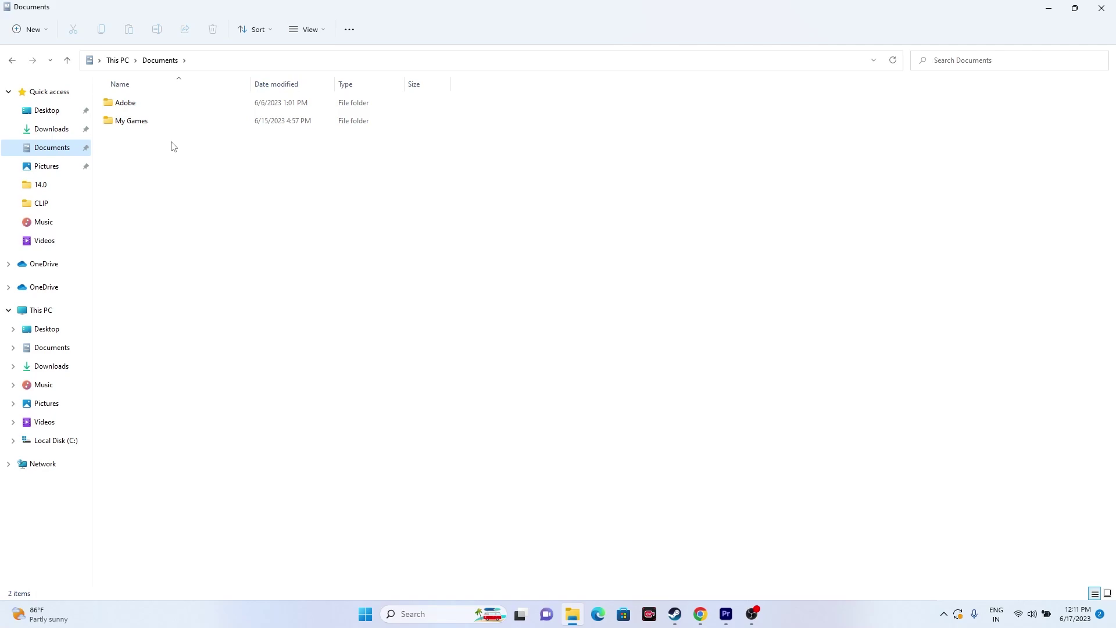
pyautogui.click(1102, 8)
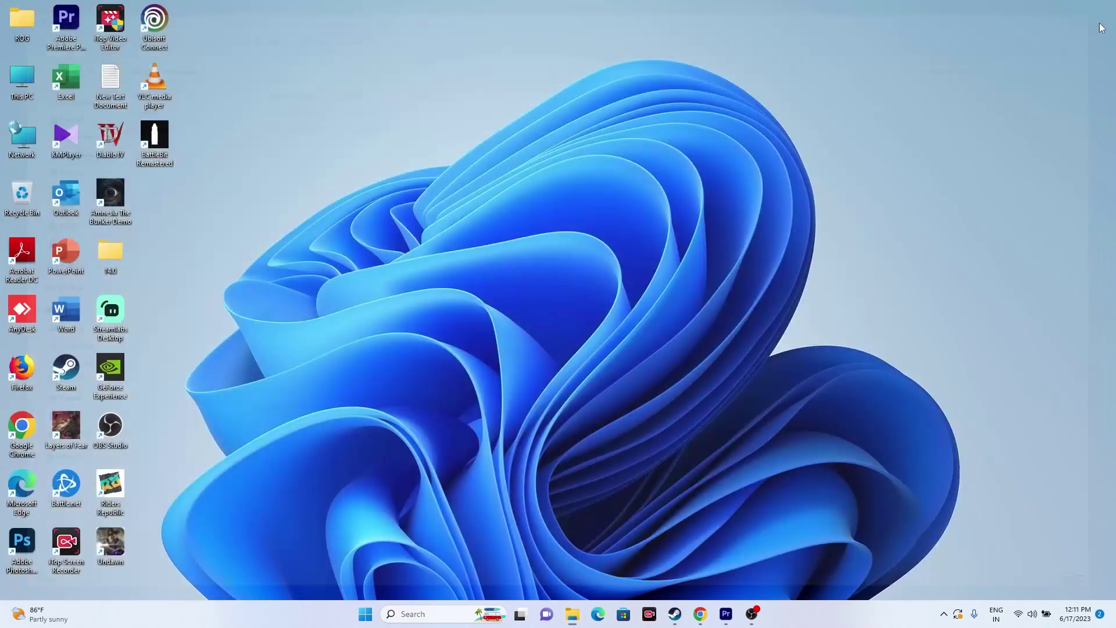
# Switch to Control Panel and open the list of apps allowed through Windows Defender Firewall
pyautogui.click(674, 614)
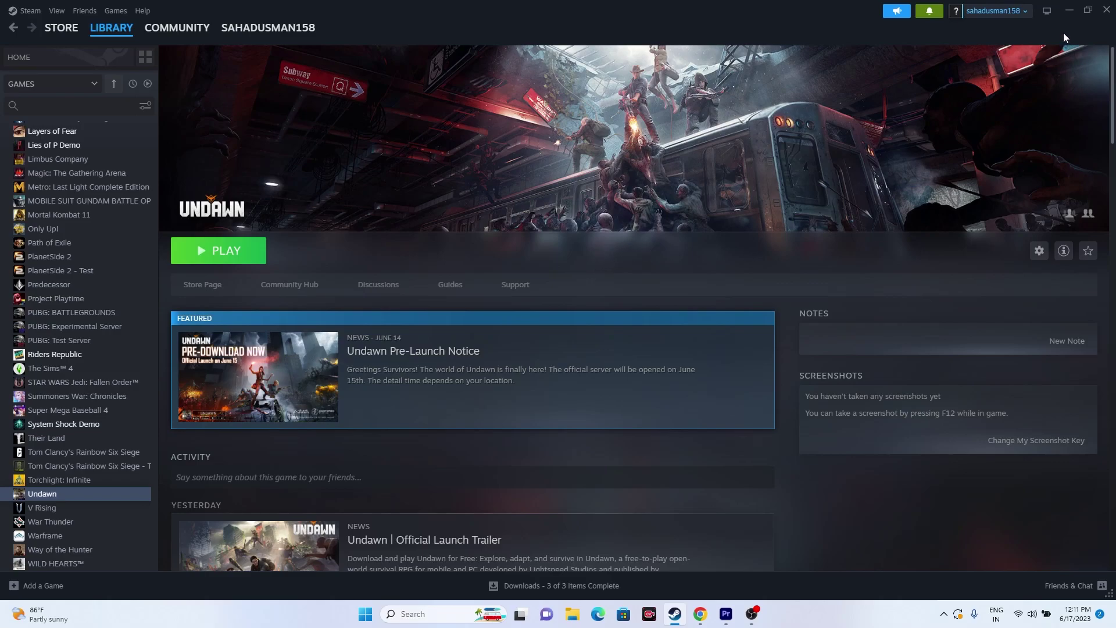
pyautogui.click(1069, 13)
pyautogui.click(448, 614)
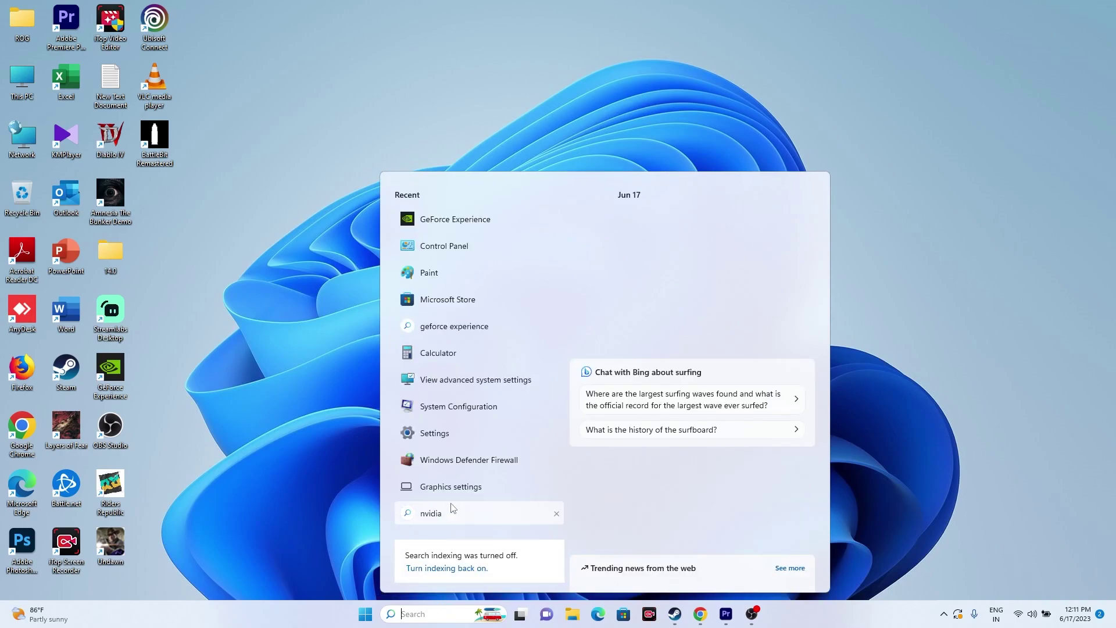
pyautogui.click(464, 254)
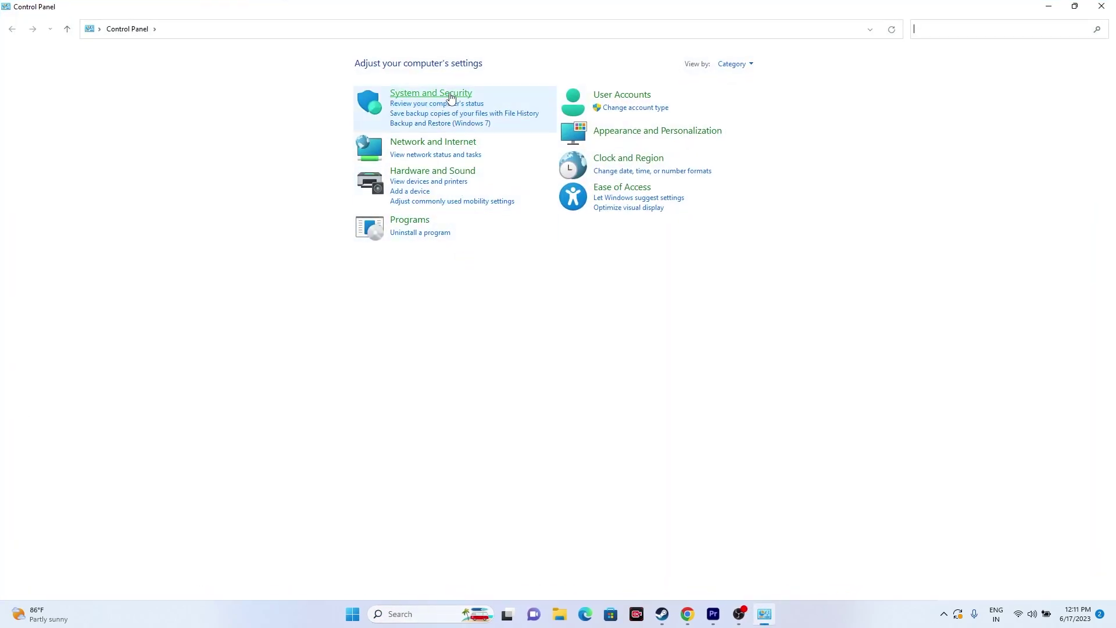
pyautogui.click(448, 96)
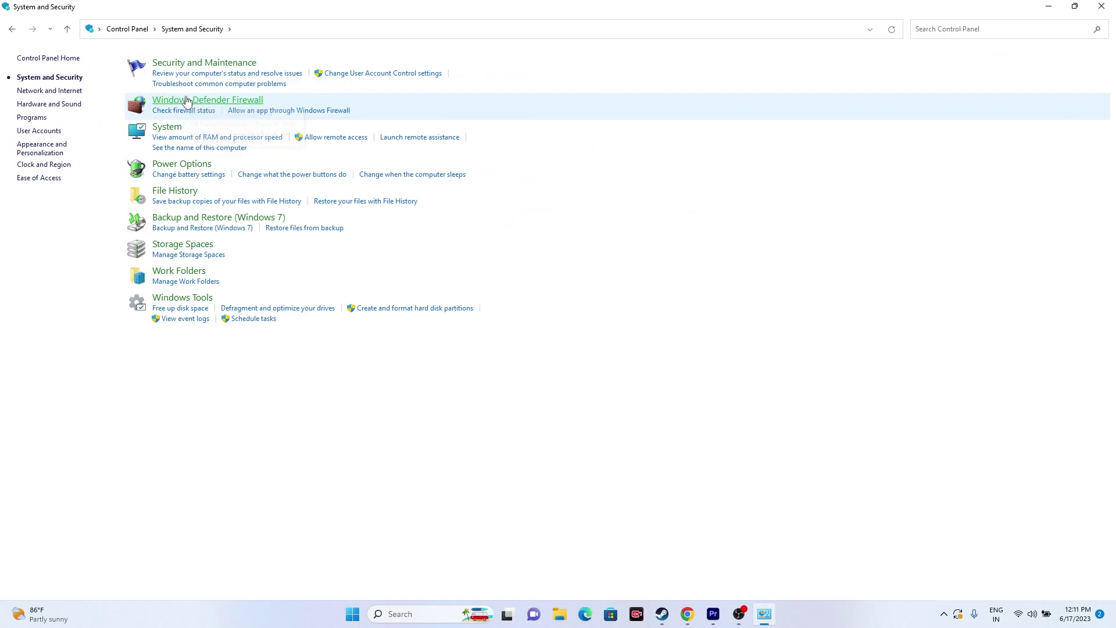
pyautogui.click(244, 100)
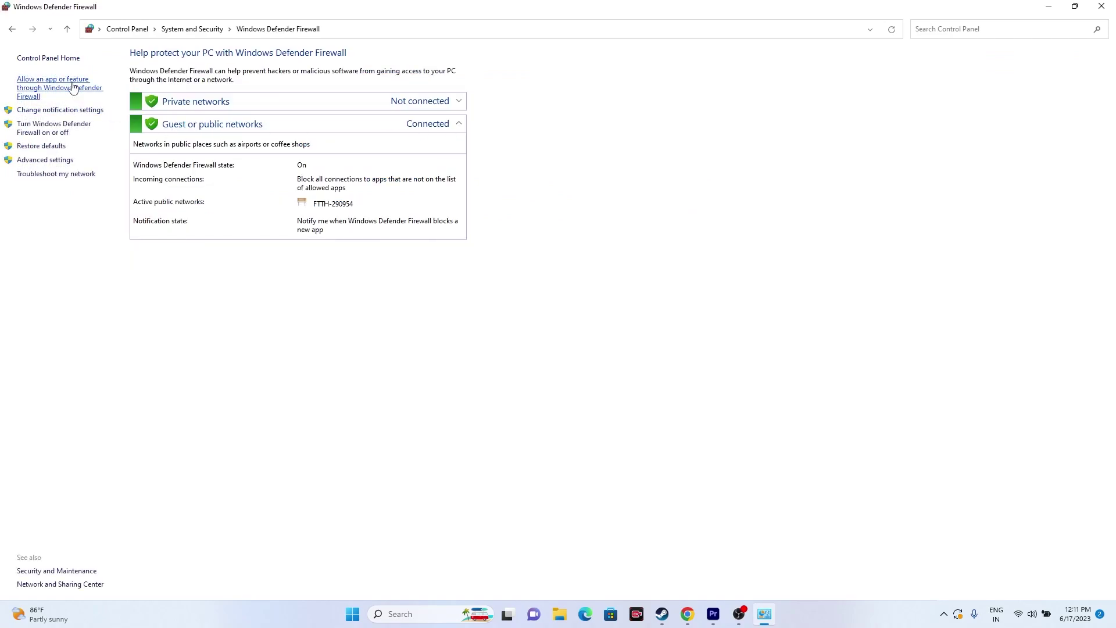
pyautogui.click(73, 88)
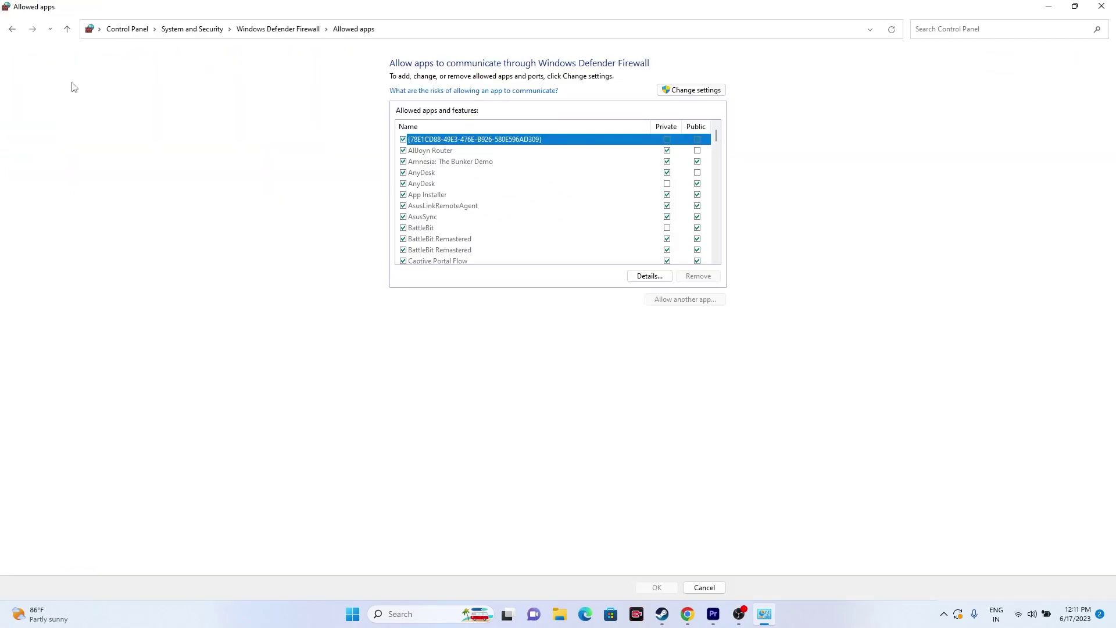
# Find the Undawn entry among the allowed apps and check its private and public network permissions
pyautogui.scroll(-4, 478, 194)
pyautogui.scroll(-15, 478, 194)
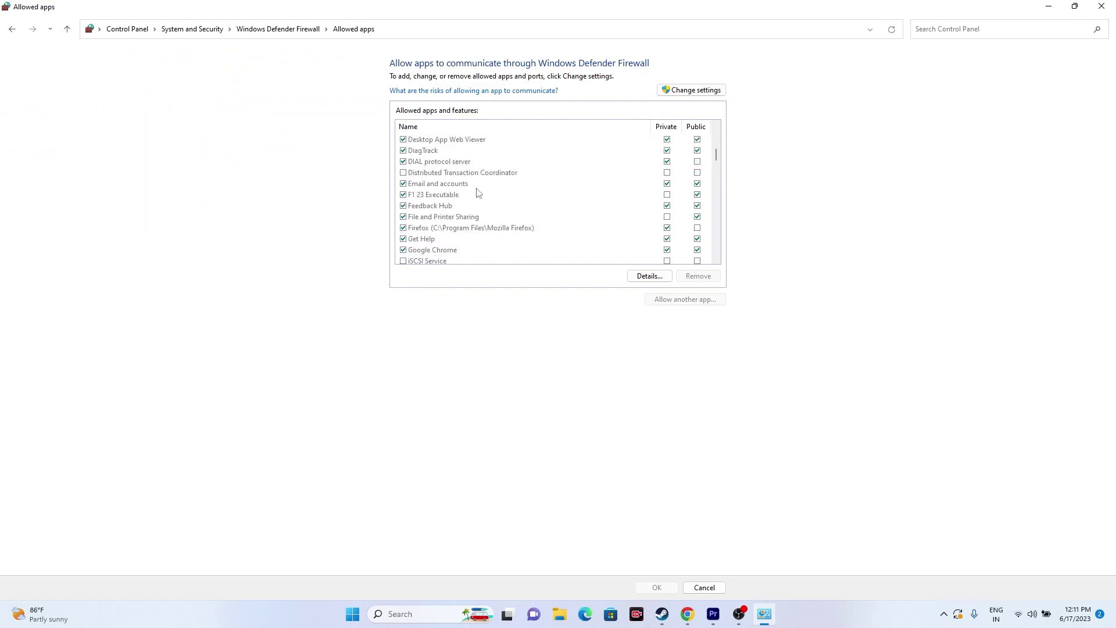
pyautogui.scroll(-12, 478, 193)
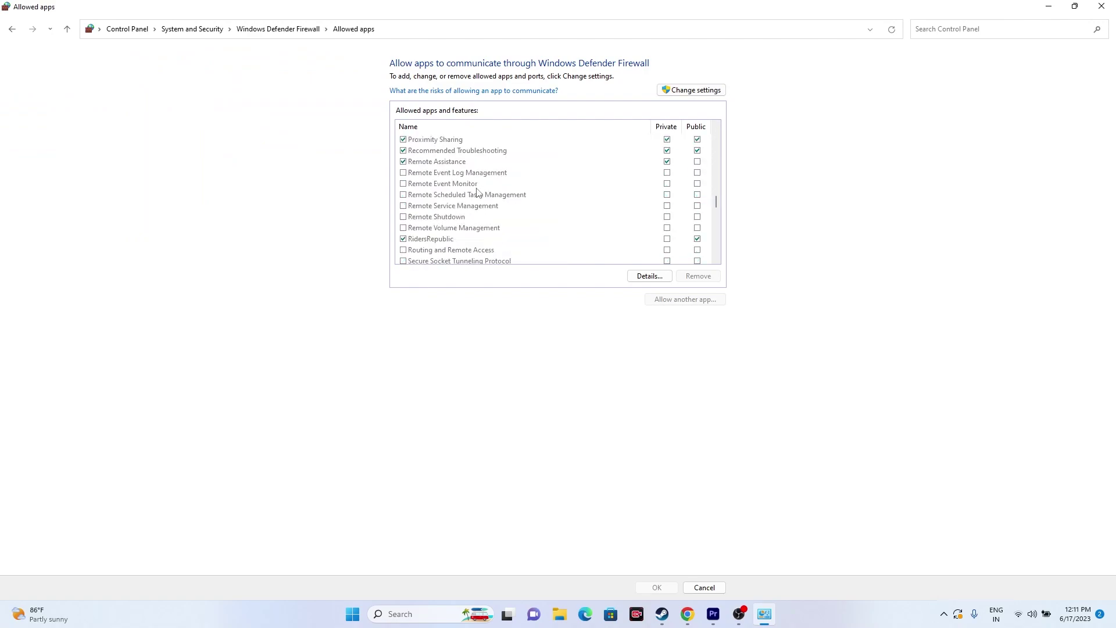
pyautogui.scroll(1, 451, 187)
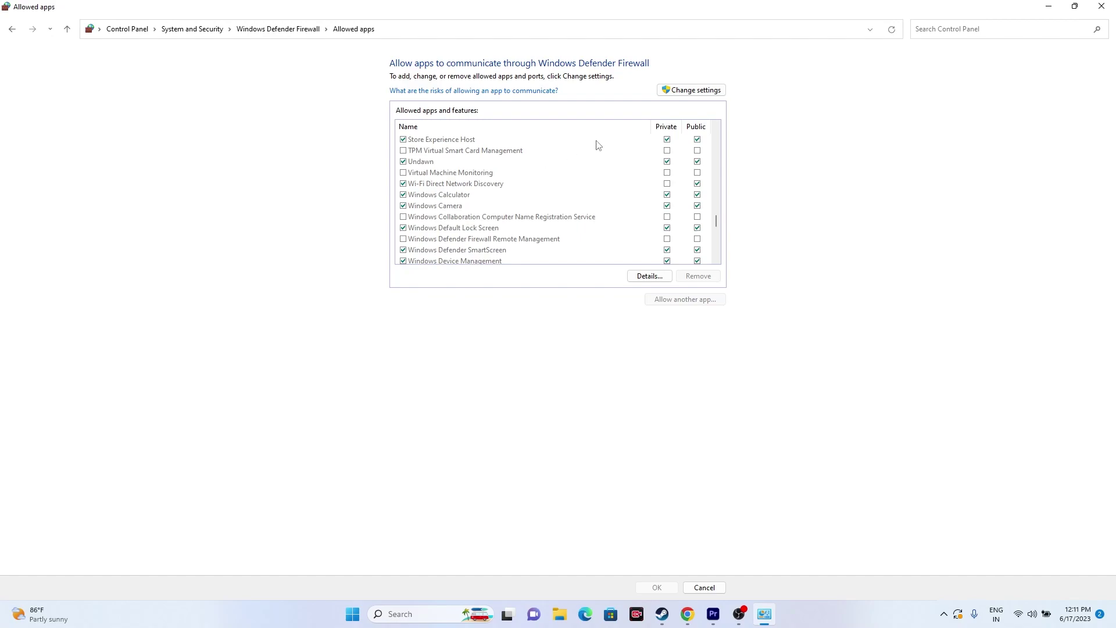
# Unlock the allowed apps settings, start allowing another app, and browse to Program Files (x86) on Local Disk (C:)
pyautogui.click(693, 90)
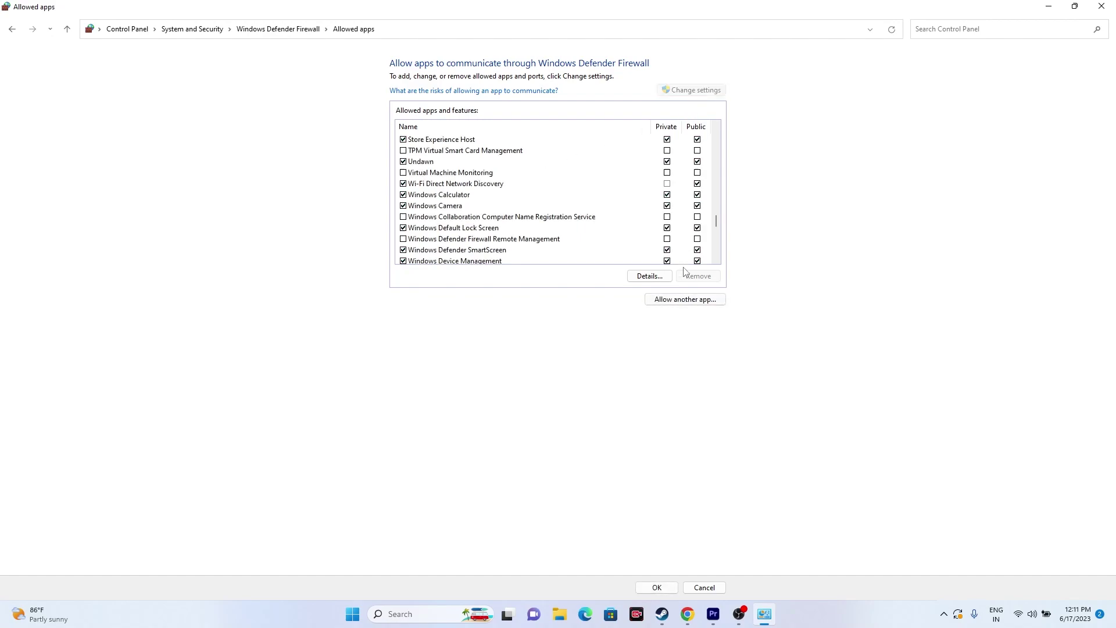
pyautogui.click(685, 299)
pyautogui.click(651, 363)
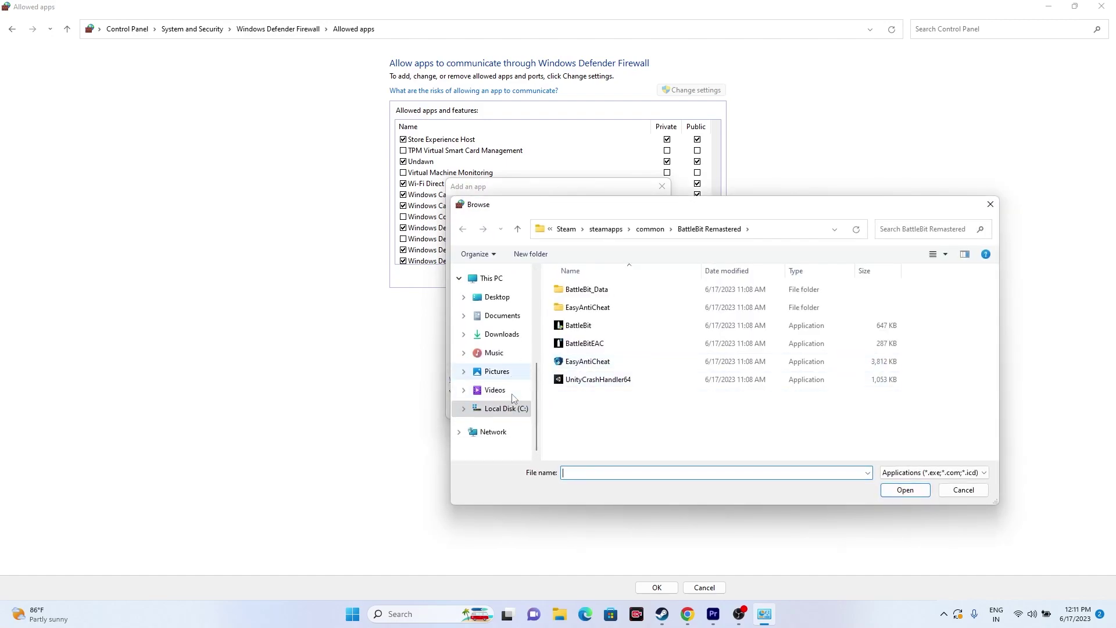
pyautogui.click(504, 408)
pyautogui.scroll(1, 503, 364)
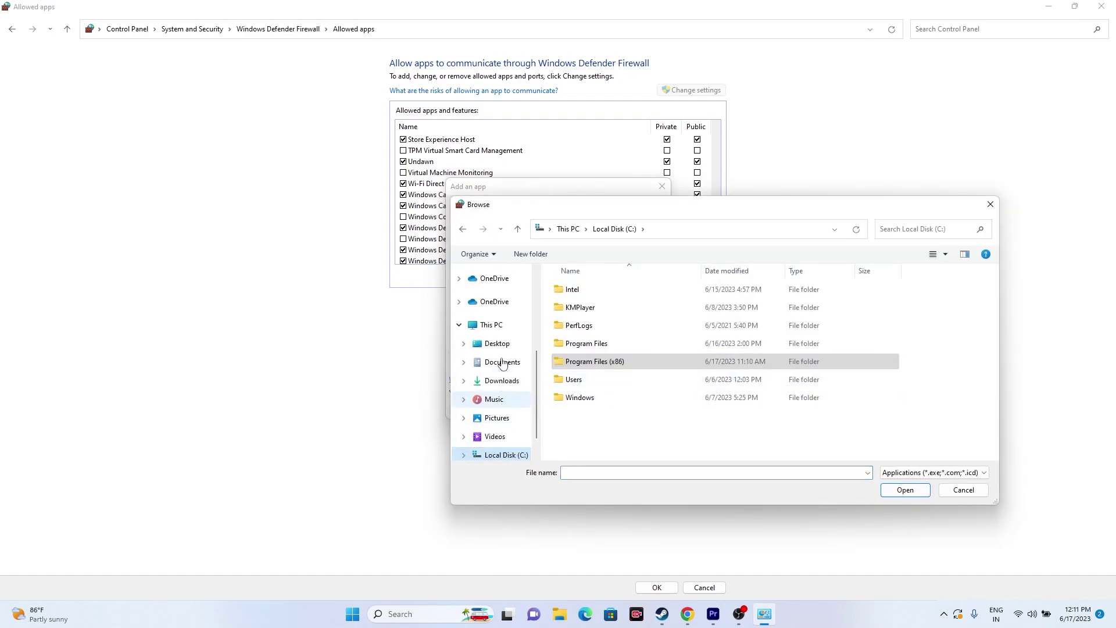
pyautogui.click(488, 324)
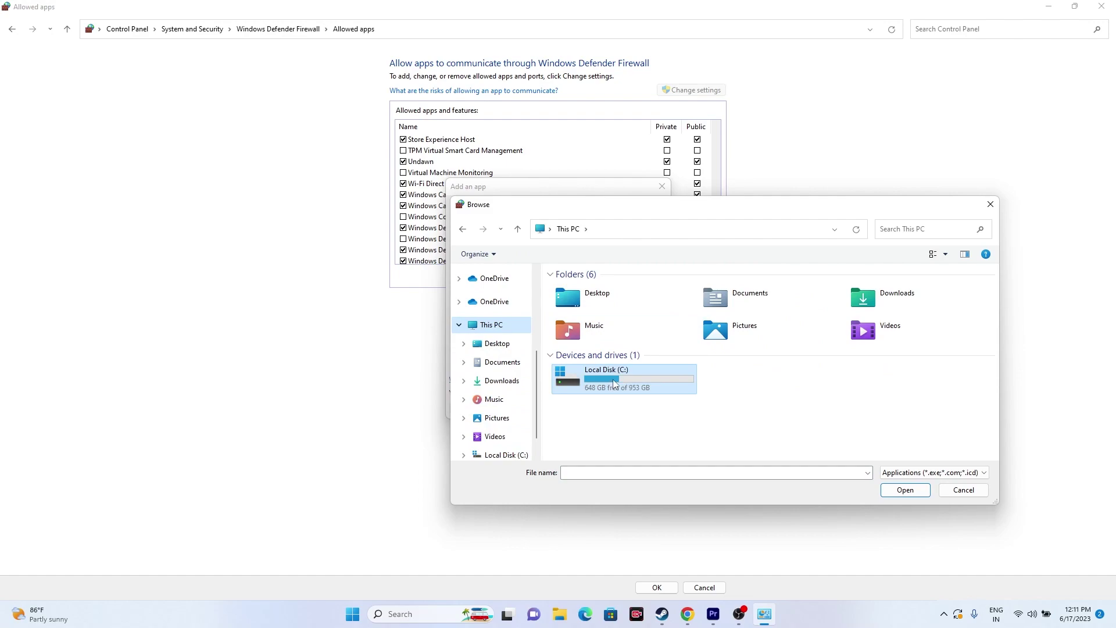
pyautogui.doubleClick(614, 383)
pyautogui.doubleClick(616, 363)
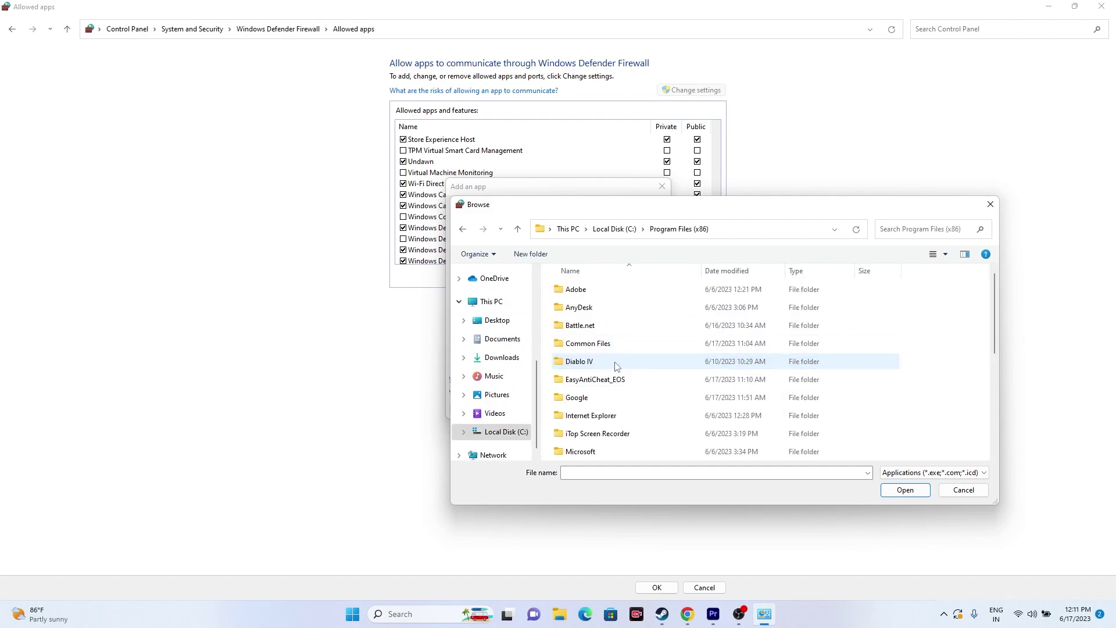
# Choose the Undawn application from Steam\steamapps\common\Undawn as the app to allow
pyautogui.scroll(-5, 615, 338)
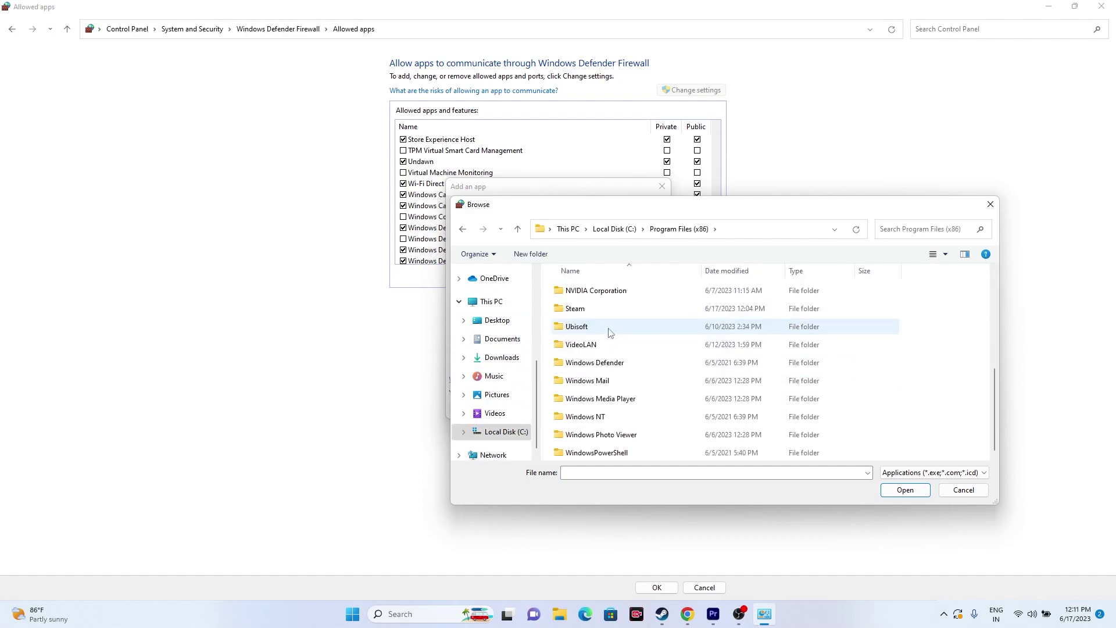
pyautogui.doubleClick(599, 311)
pyautogui.scroll(-2, 606, 367)
pyautogui.scroll(-1, 605, 366)
pyautogui.doubleClick(607, 415)
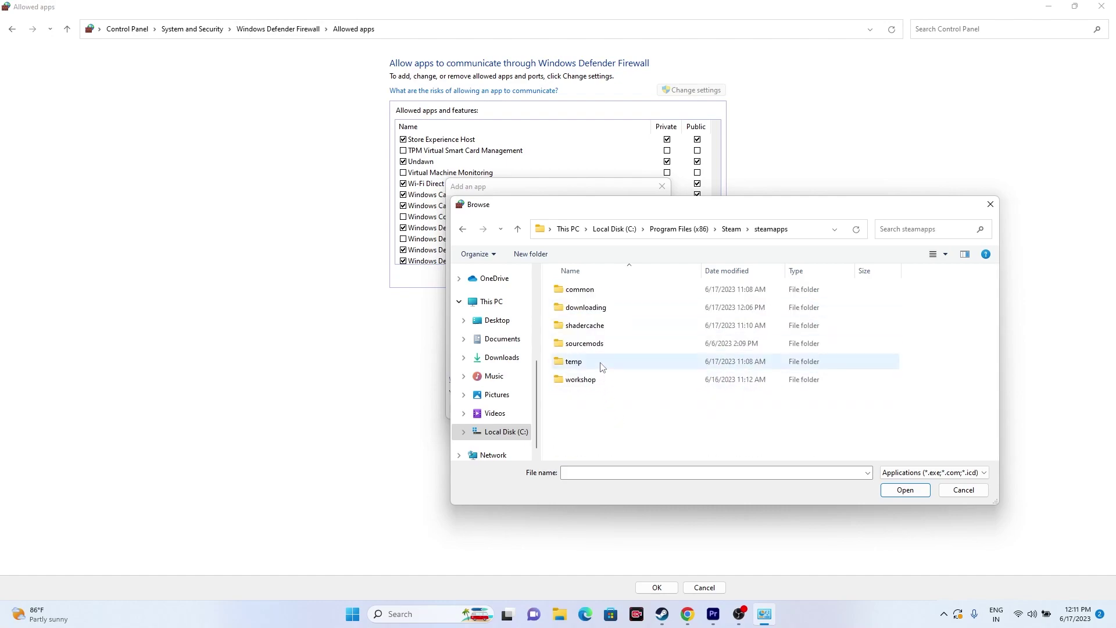
pyautogui.doubleClick(593, 293)
pyautogui.scroll(-1, 608, 349)
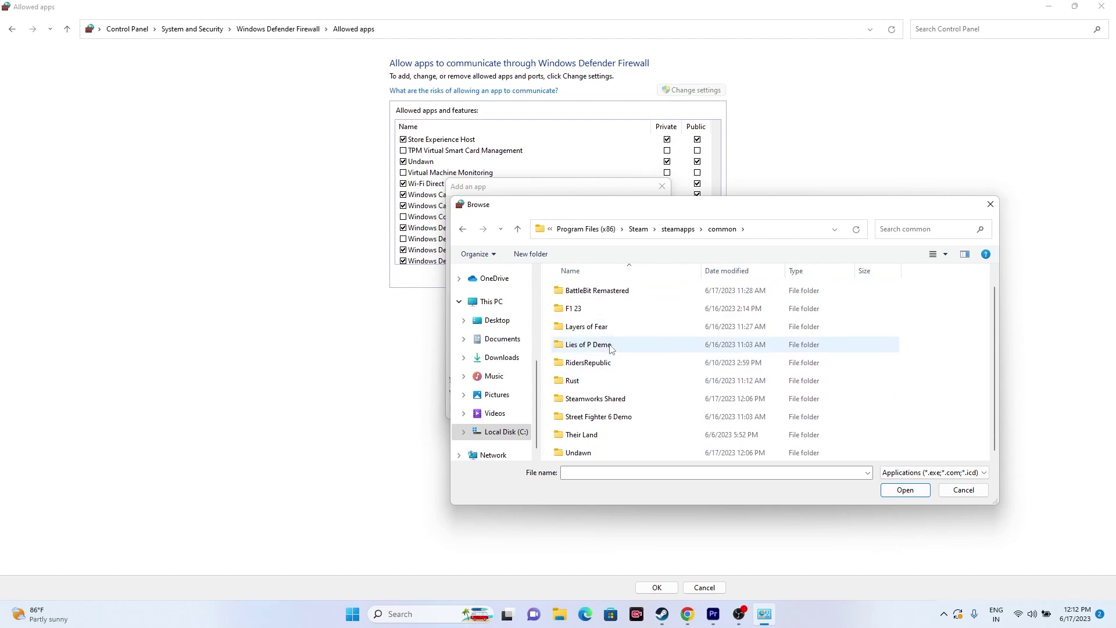
pyautogui.doubleClick(586, 453)
pyautogui.click(577, 329)
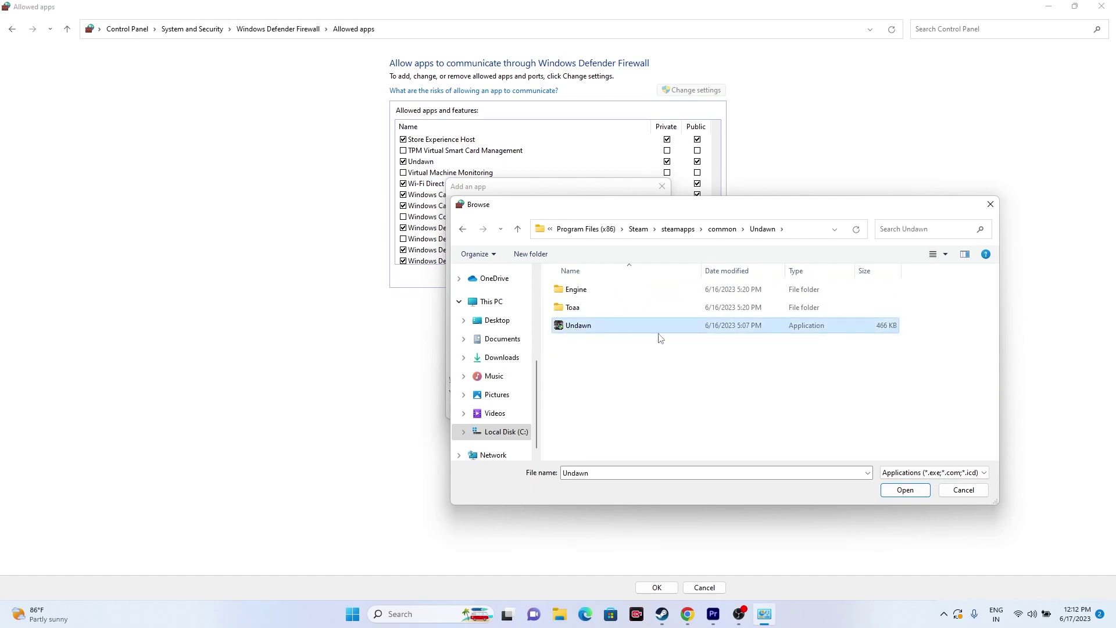
pyautogui.click(883, 488)
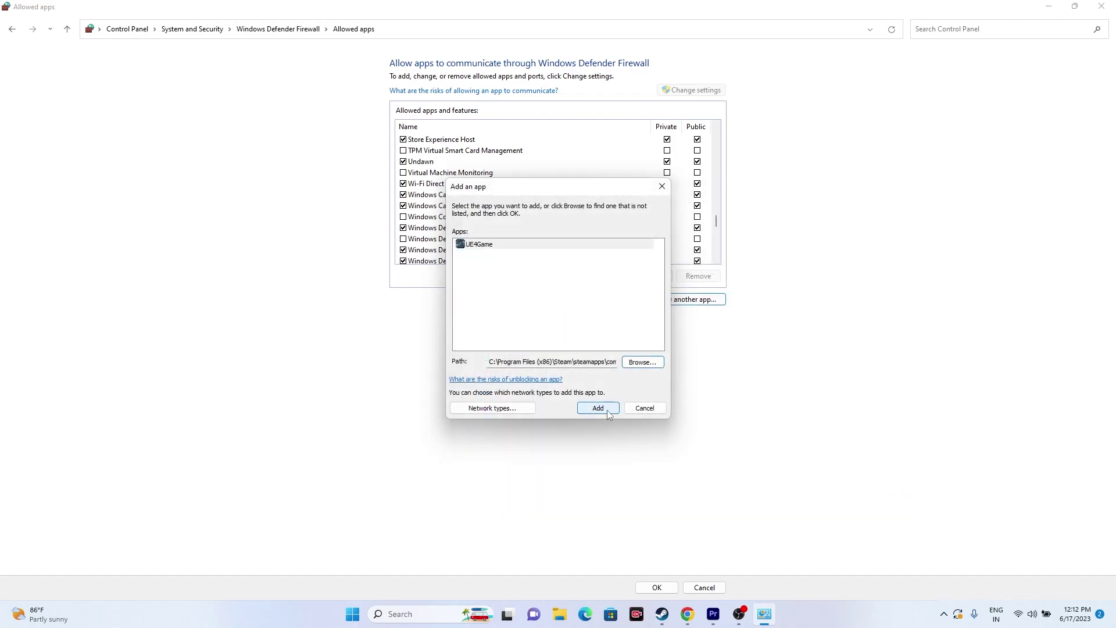
# Try to add the selected UE4Game app to the firewall's allowed list, and close the dialog and Control Panel
pyautogui.click(599, 408)
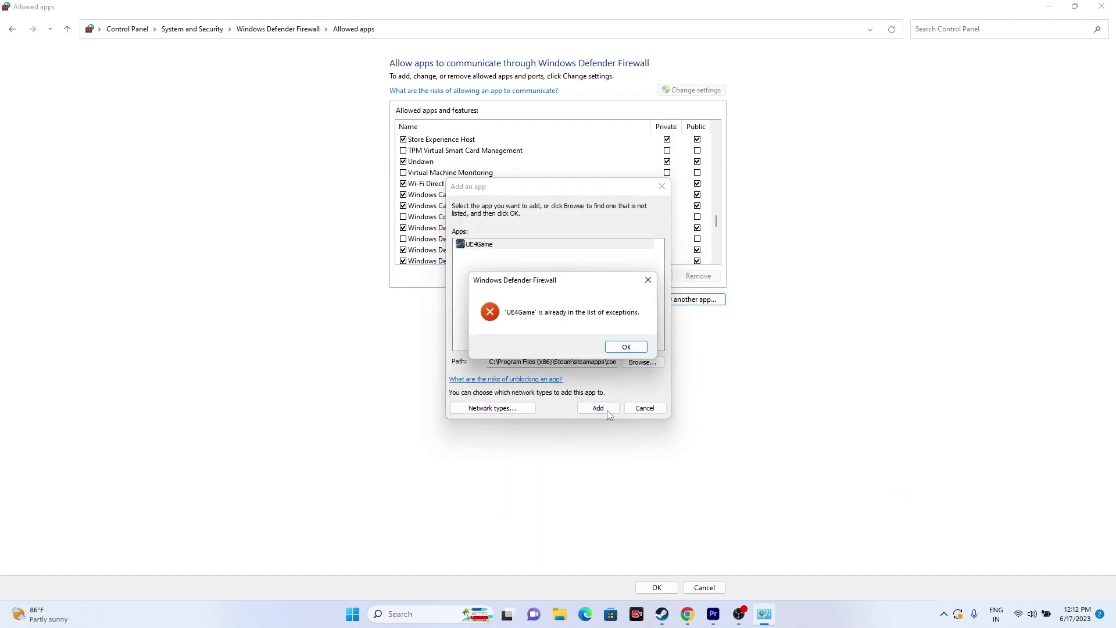
pyautogui.click(620, 348)
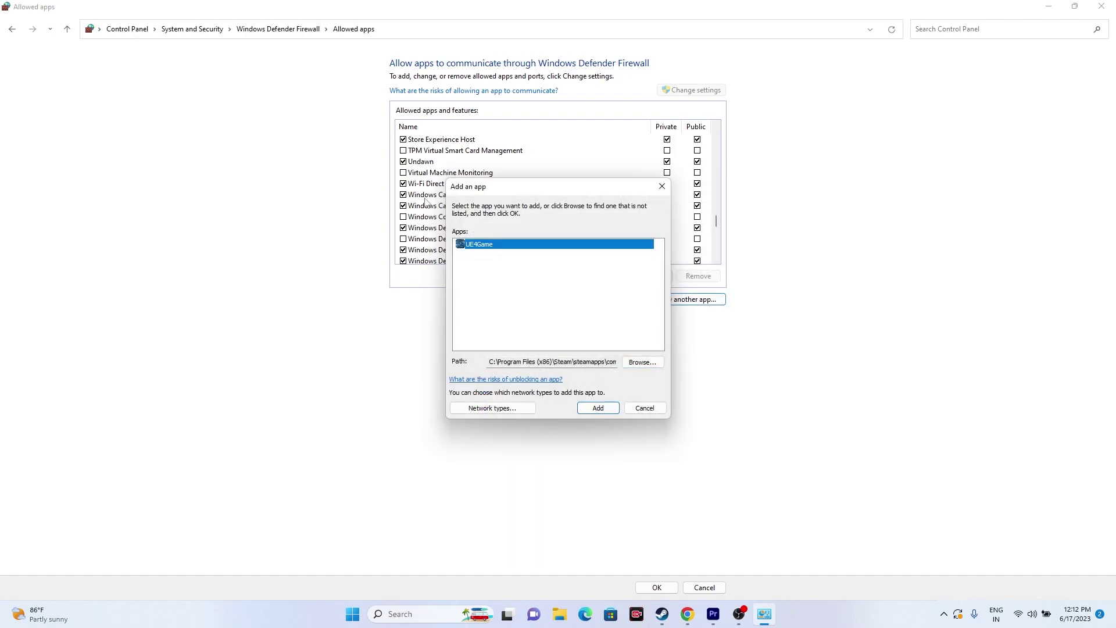
pyautogui.click(661, 186)
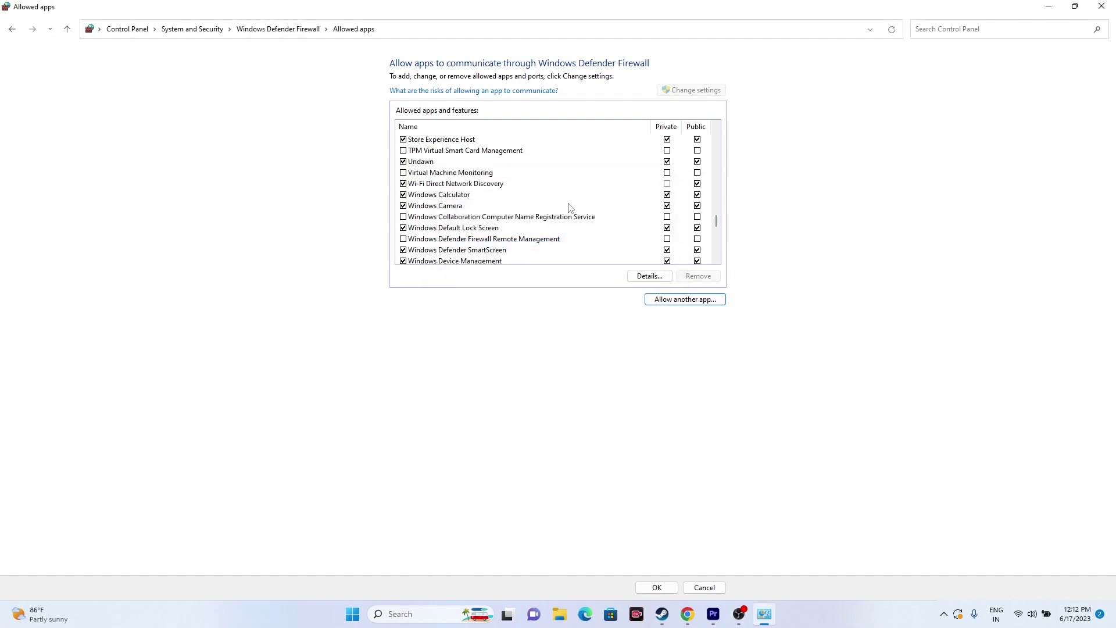
pyautogui.click(1107, 6)
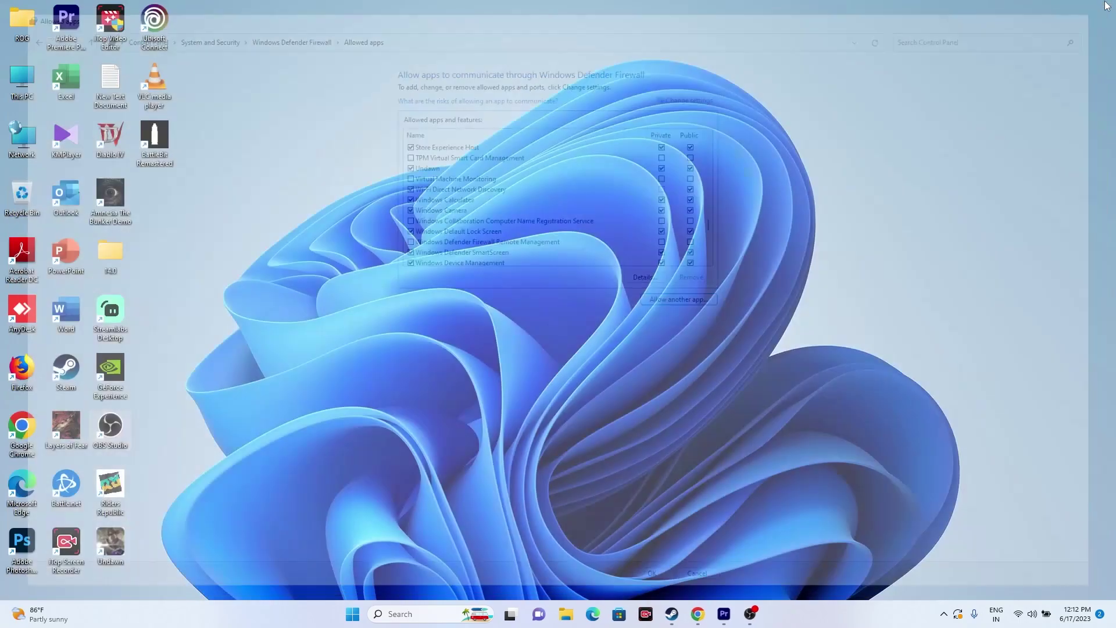
# Minimize Steam and open the services list in System Configuration
pyautogui.click(679, 620)
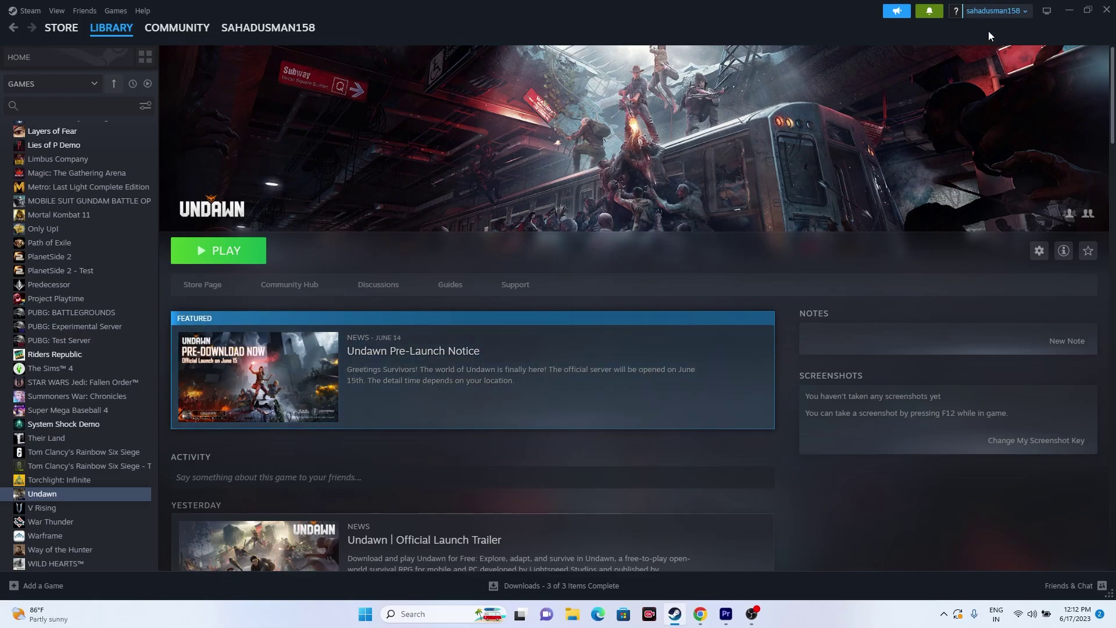
pyautogui.click(1069, 9)
pyautogui.click(423, 614)
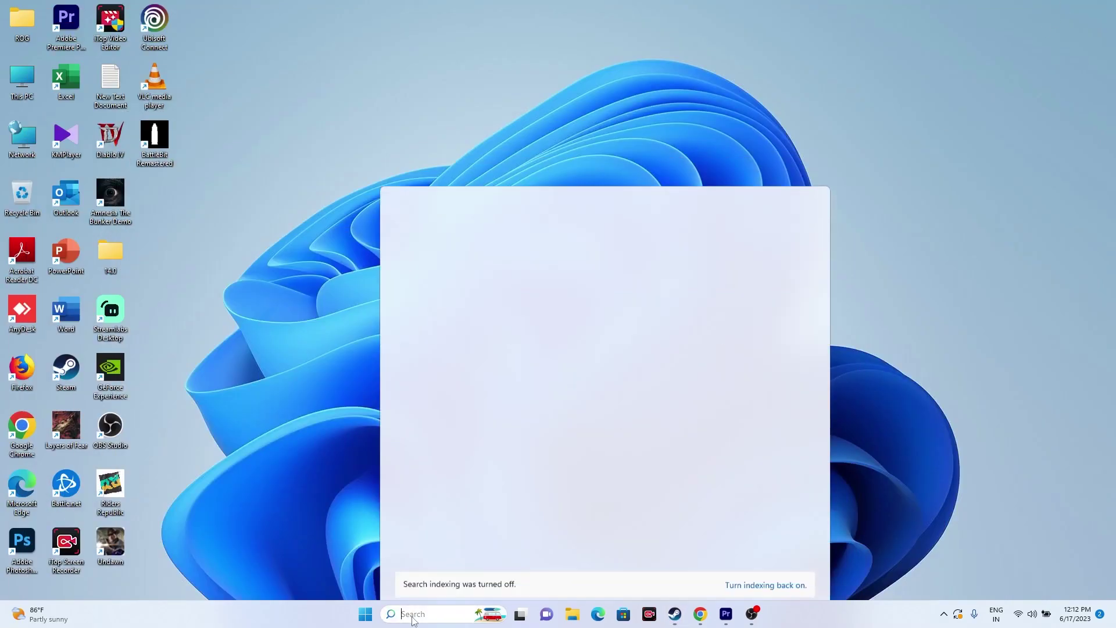
pyautogui.click(455, 411)
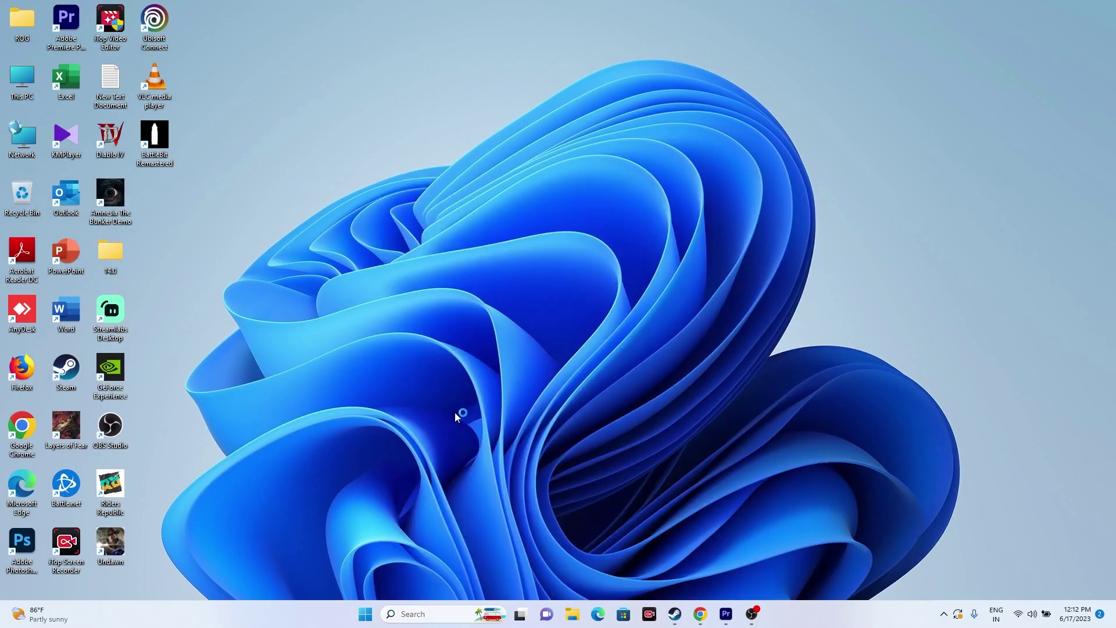
pyautogui.click(465, 215)
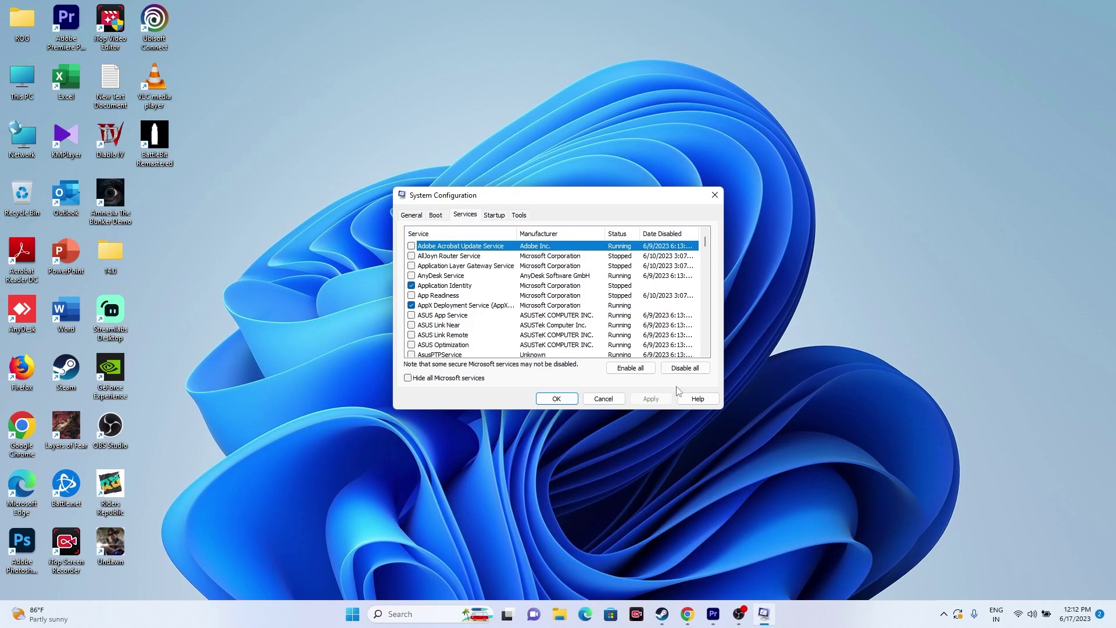
# Disable all services with Microsoft services hidden, and save the configuration without restarting the computer
pyautogui.click(686, 369)
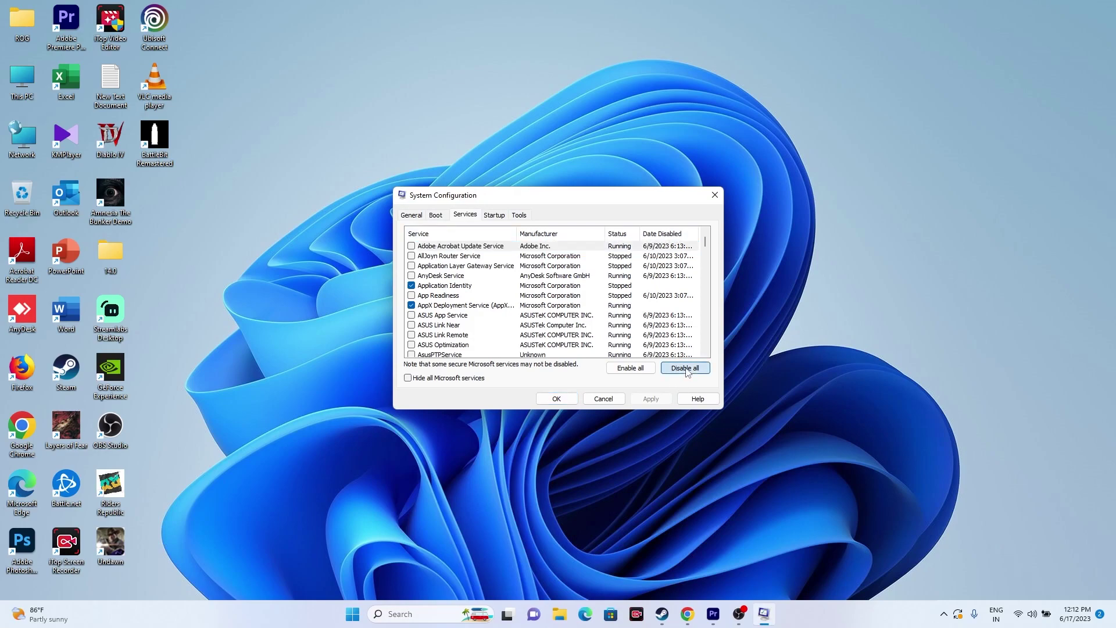
pyautogui.click(458, 379)
pyautogui.click(650, 398)
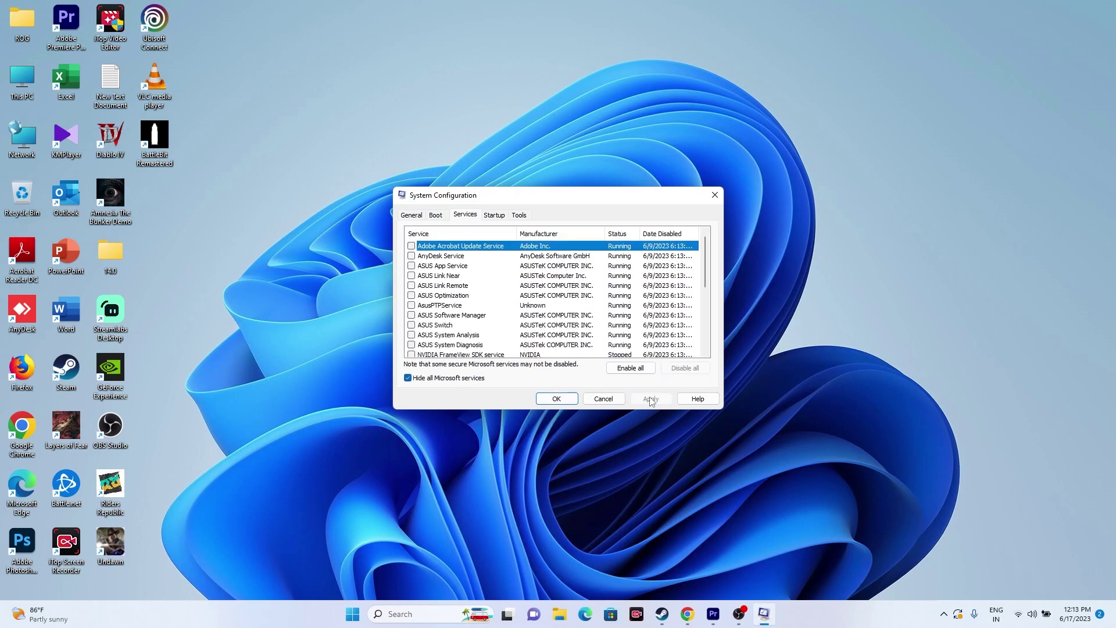
pyautogui.click(554, 399)
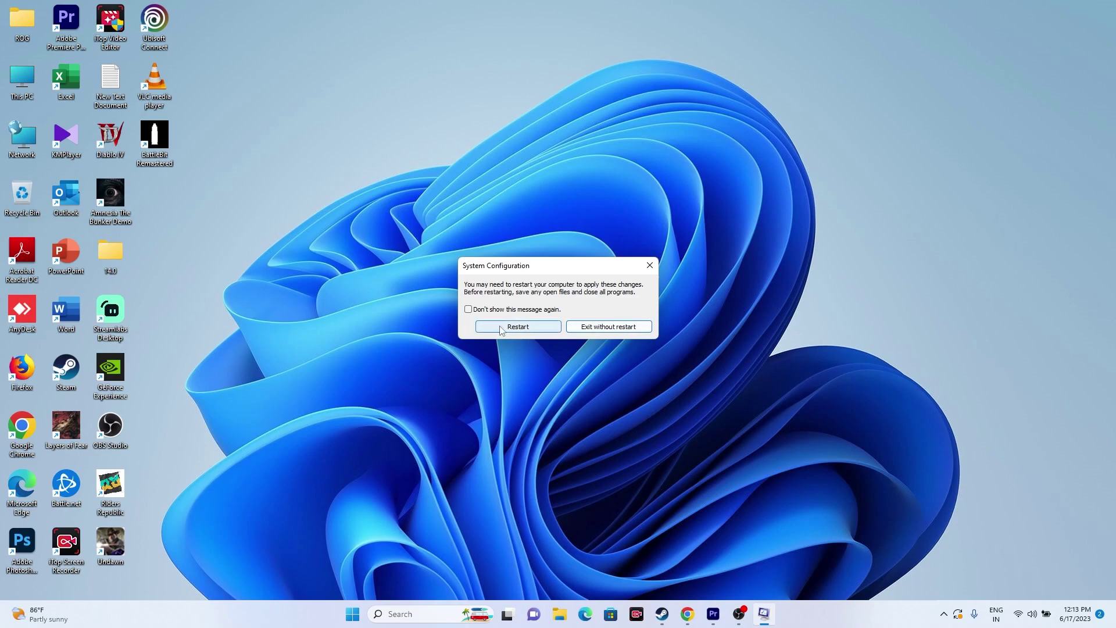
pyautogui.click(650, 265)
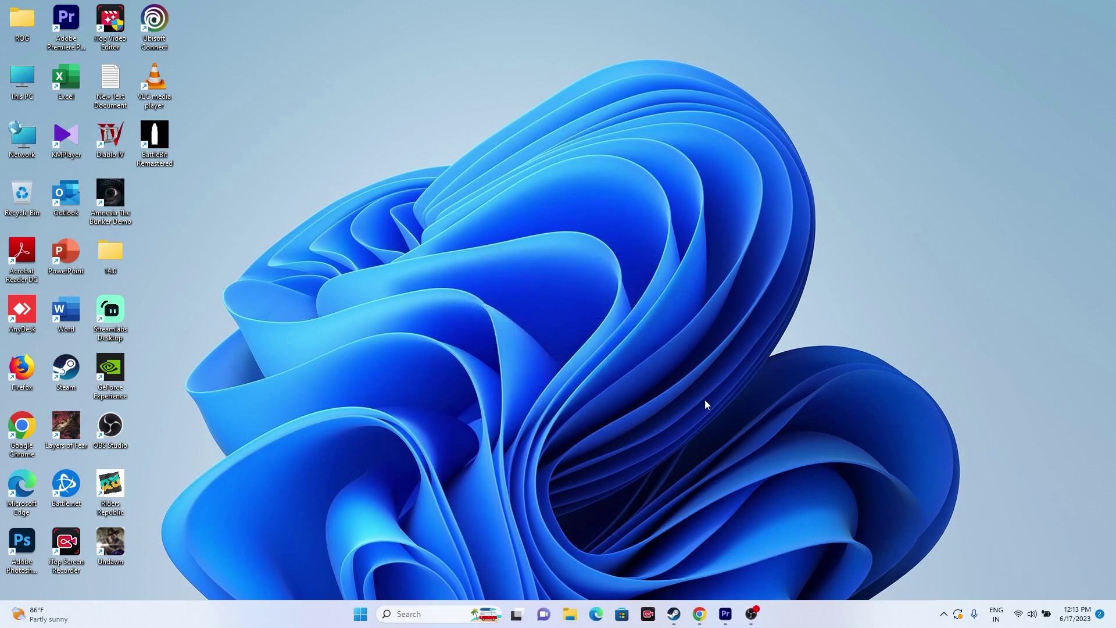
# Set Undawn's launch option in Steam to -dx12, close its properties and minimize Steam
pyautogui.click(675, 614)
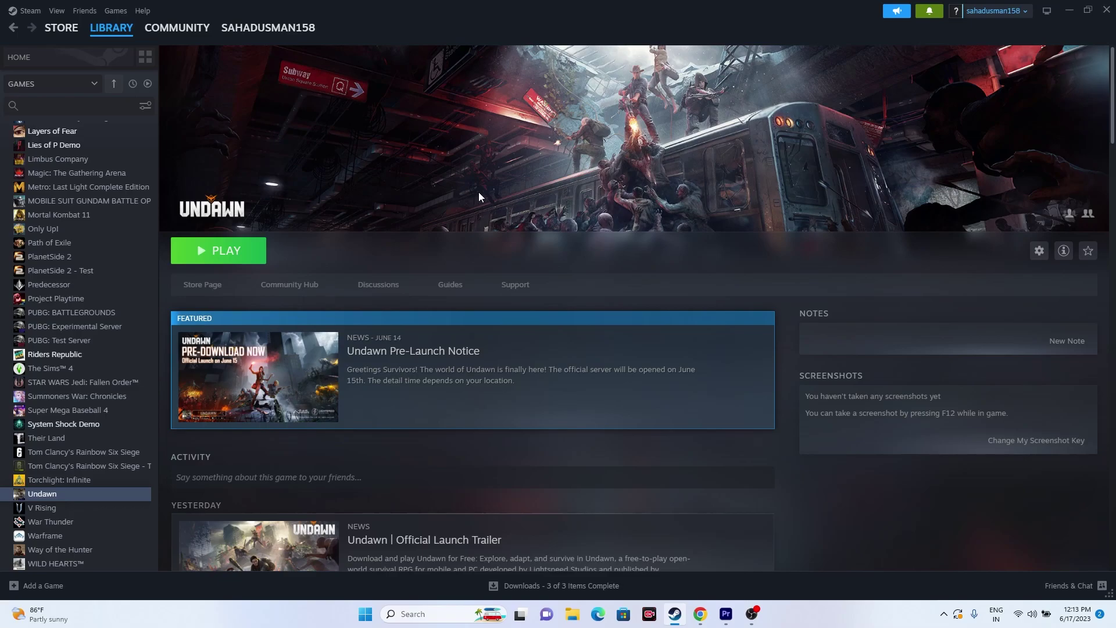
pyautogui.rightClick(103, 489)
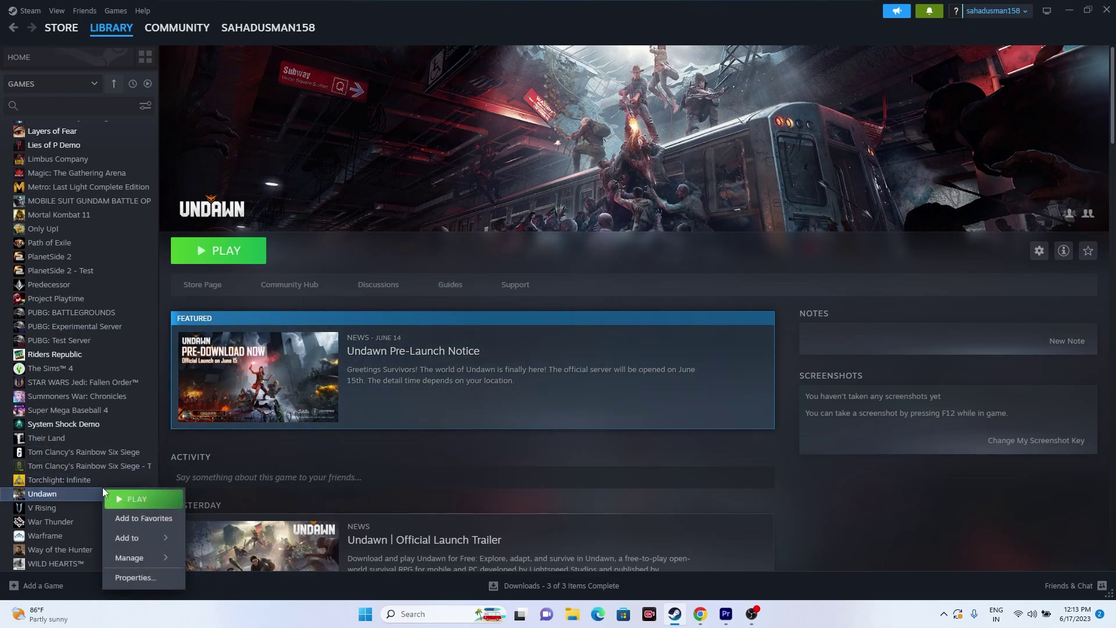
pyautogui.click(131, 576)
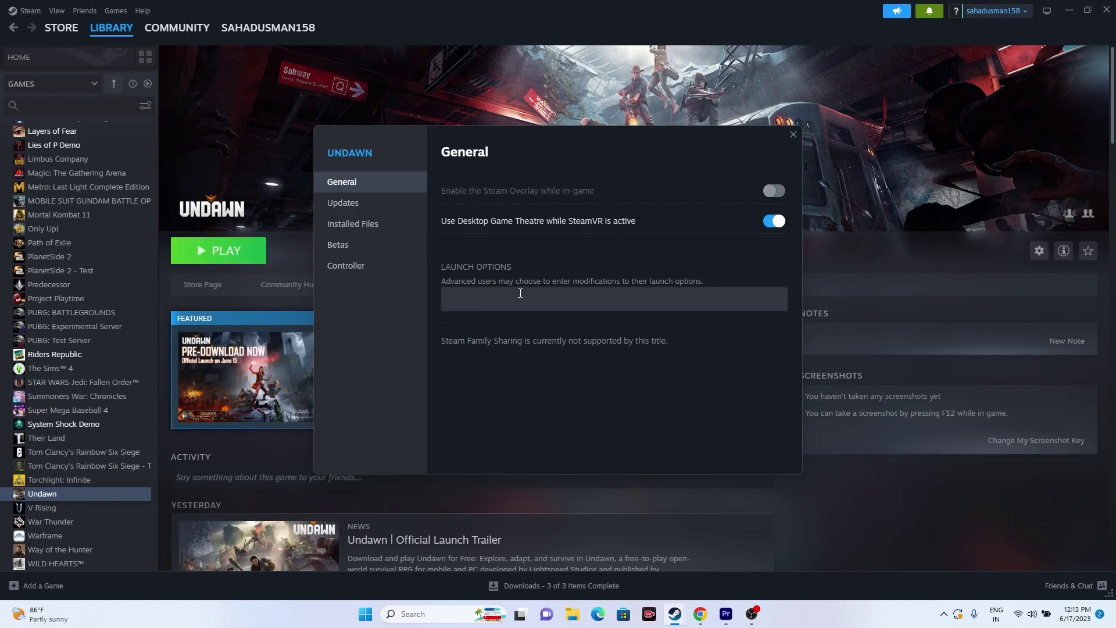
pyautogui.click(521, 293)
pyautogui.write('-dx11')
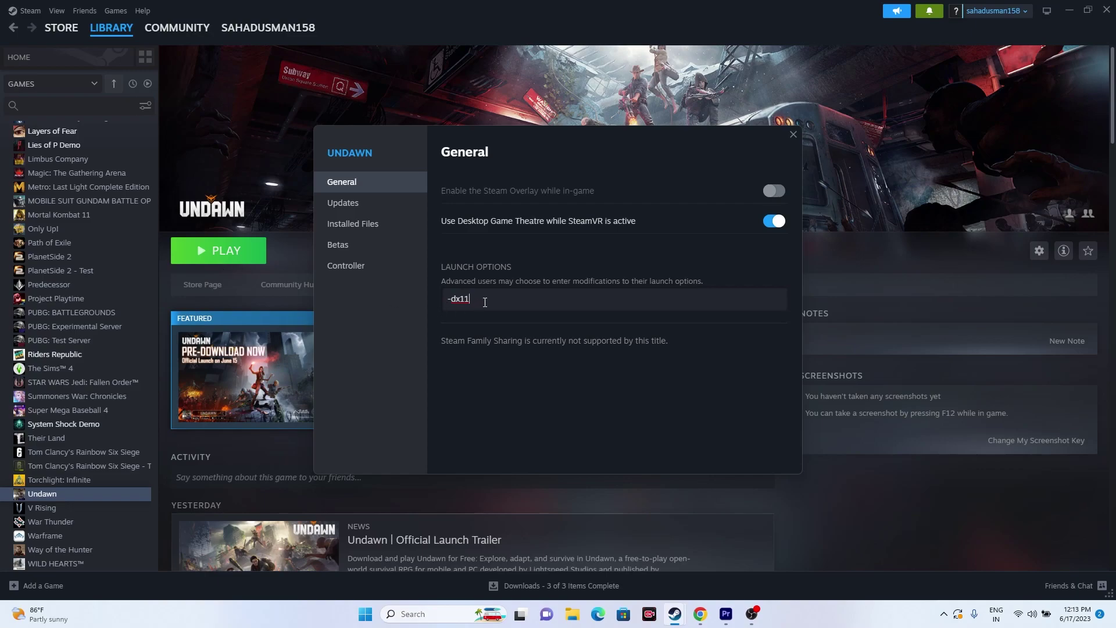
pyautogui.press('BackSpace')
pyautogui.write('2')
pyautogui.click(794, 136)
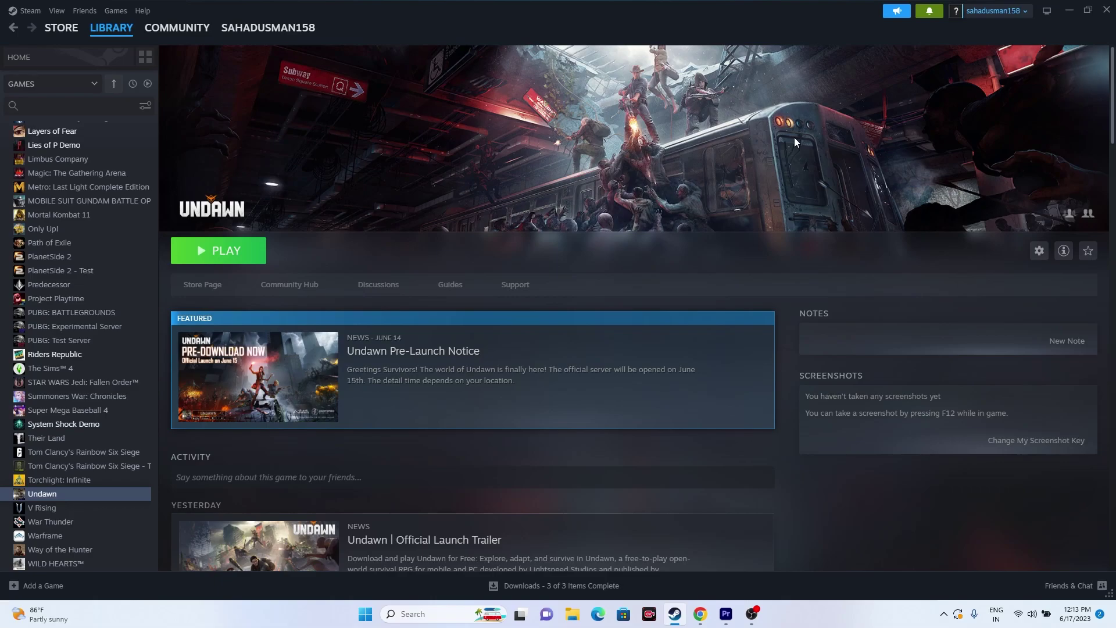
pyautogui.click(1068, 10)
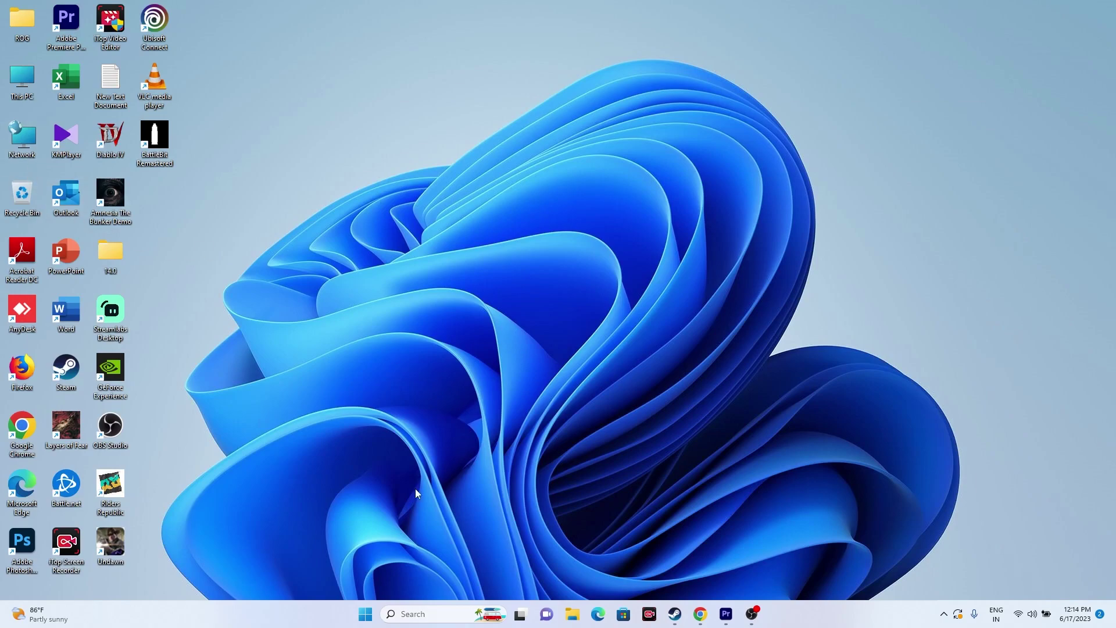
# Open Task Manager to view the running apps, and close it again
pyautogui.rightClick(367, 615)
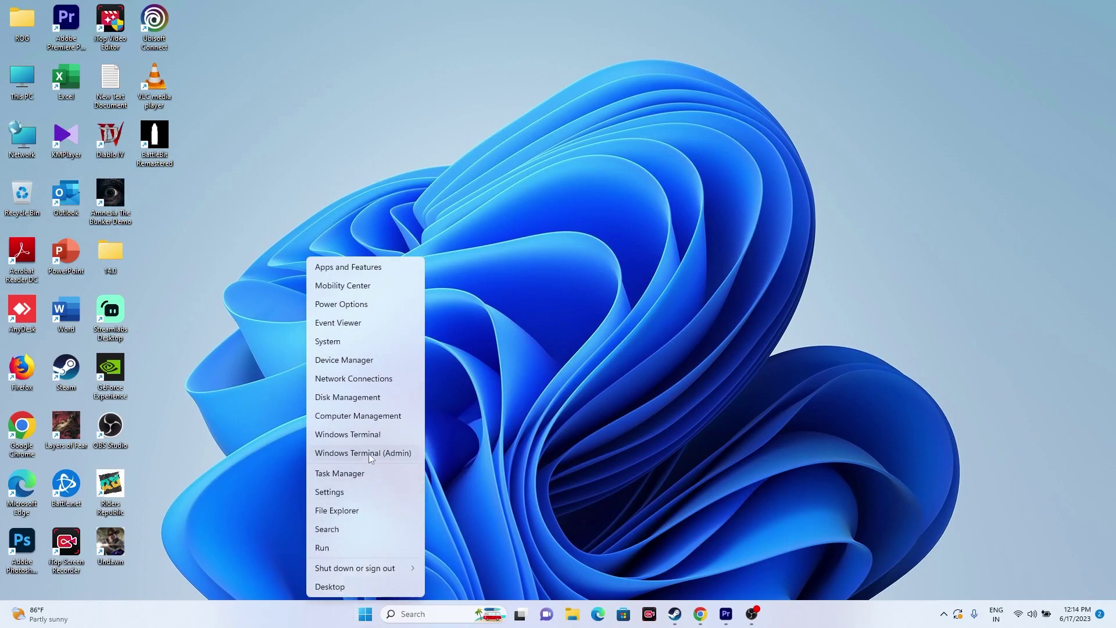
pyautogui.click(339, 474)
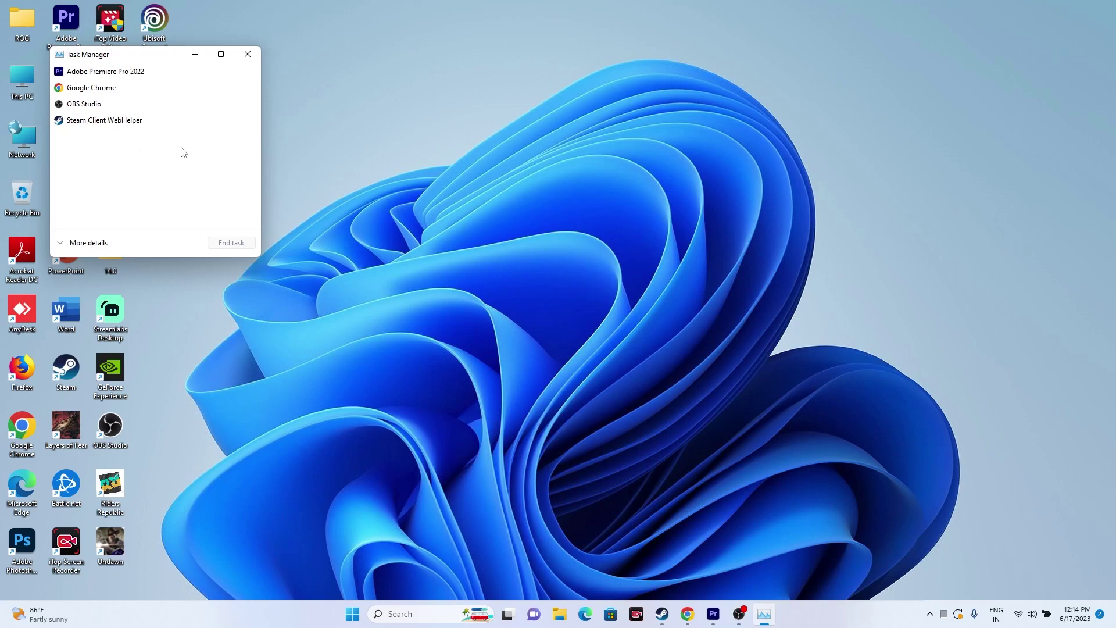
pyautogui.click(248, 55)
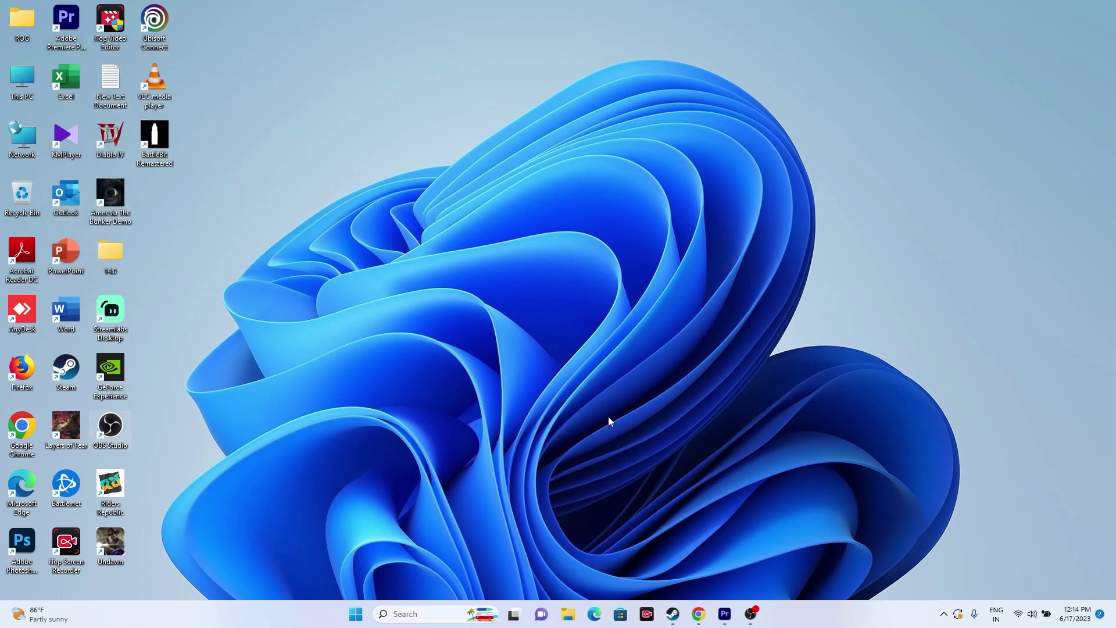
pyautogui.click(674, 614)
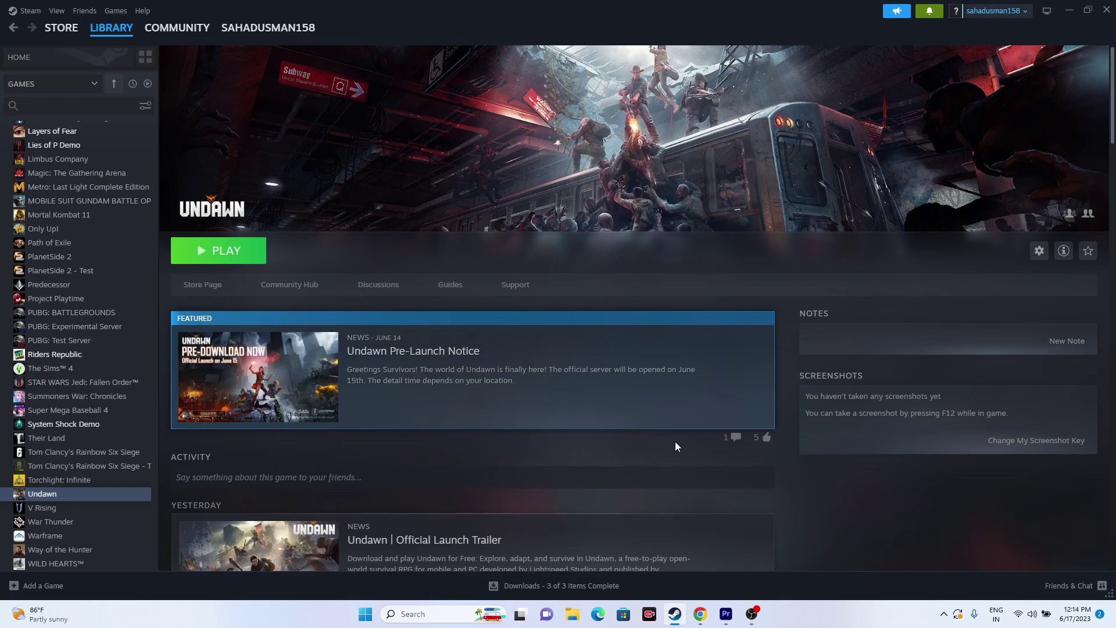
pyautogui.click(1072, 9)
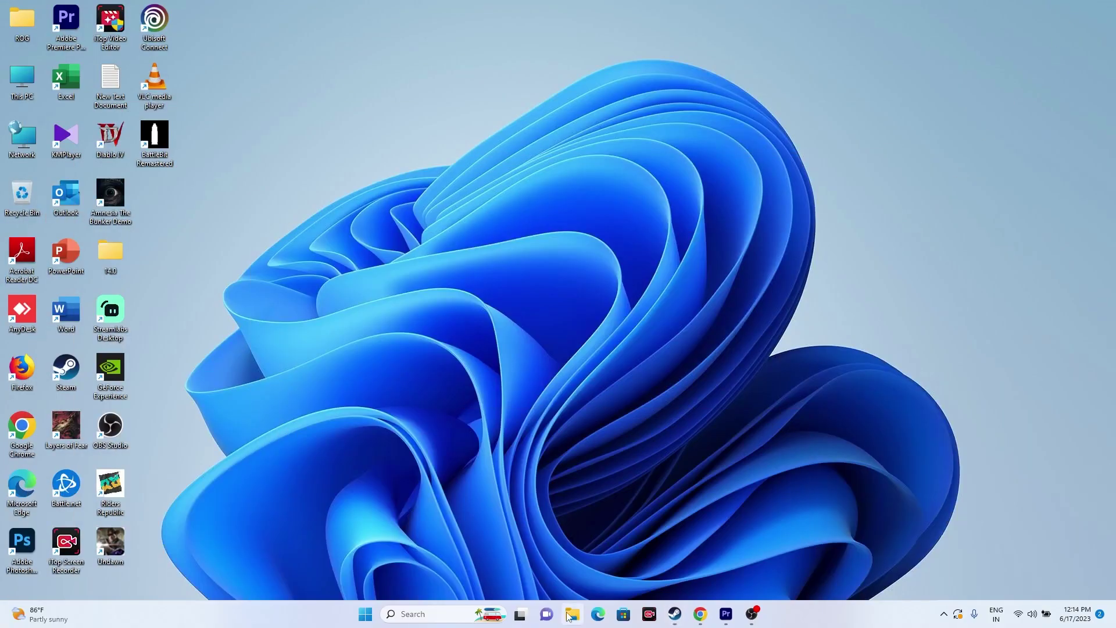
# Open the Graphics display settings and browse for an app to add in C:\Program Files (x86)\Steam
pyautogui.click(407, 614)
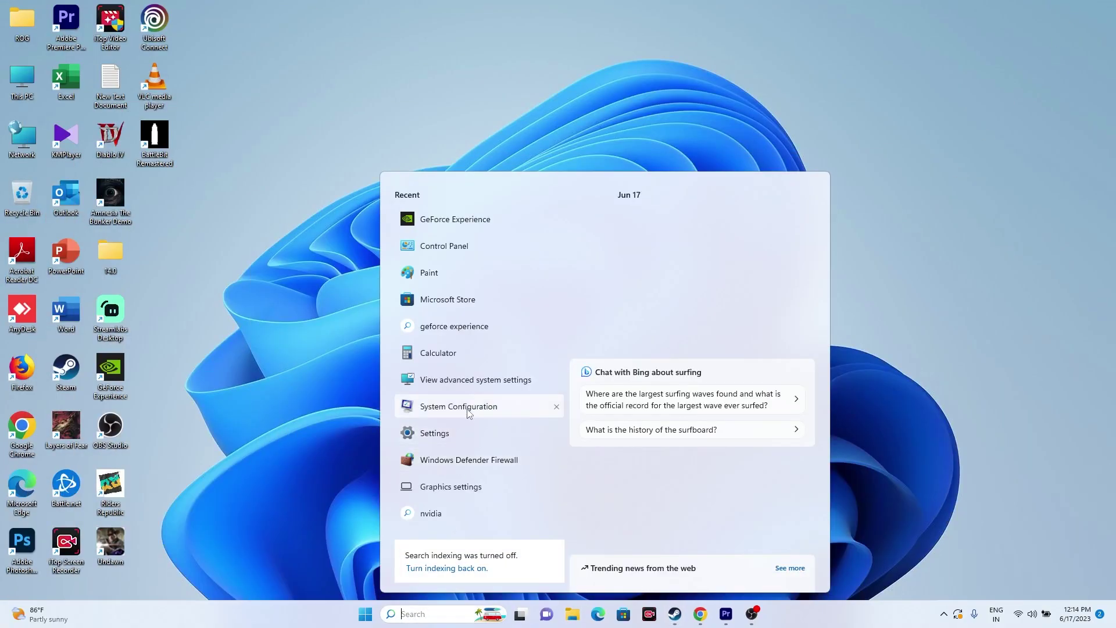
pyautogui.click(466, 490)
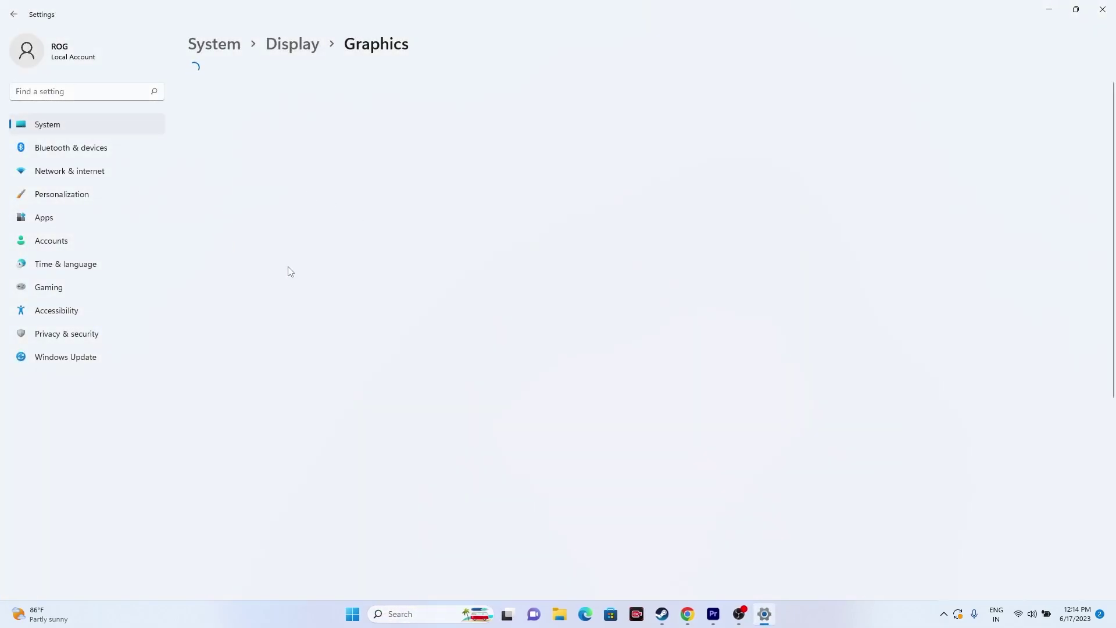
pyautogui.click(218, 207)
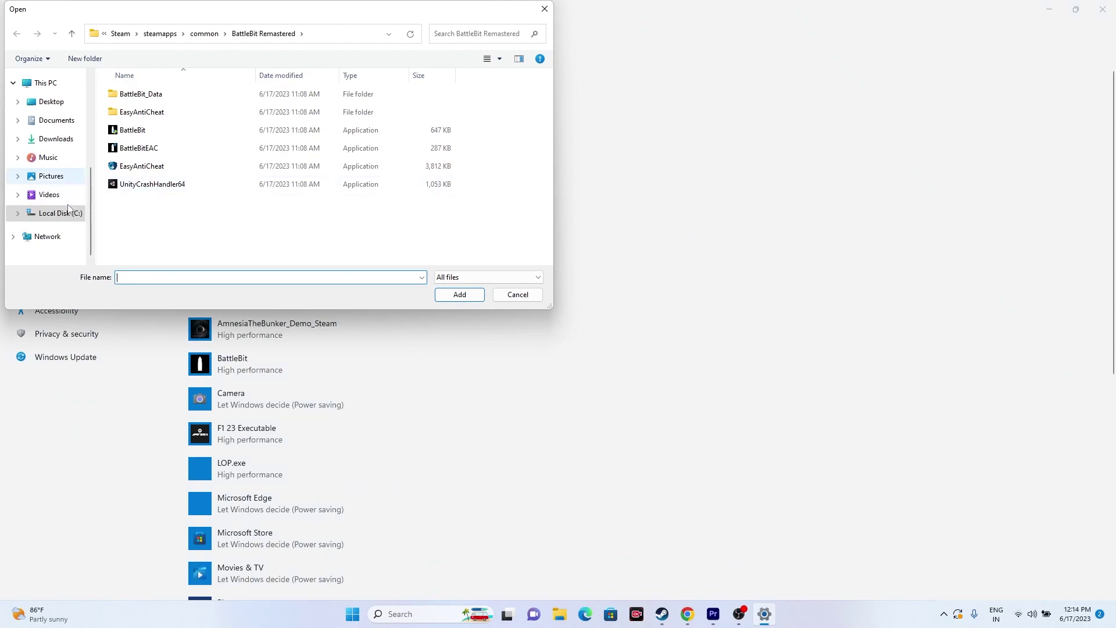
pyautogui.scroll(1, 53, 140)
pyautogui.click(52, 132)
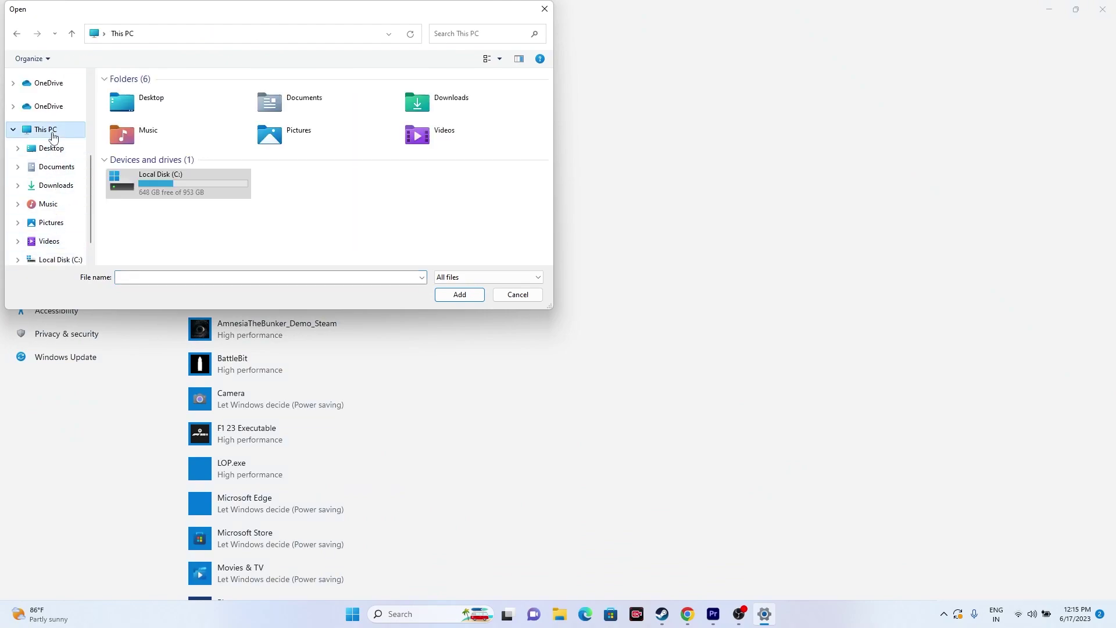
pyautogui.doubleClick(166, 178)
pyautogui.doubleClick(169, 166)
pyautogui.scroll(-4, 169, 171)
pyautogui.doubleClick(135, 167)
pyautogui.scroll(-4, 157, 192)
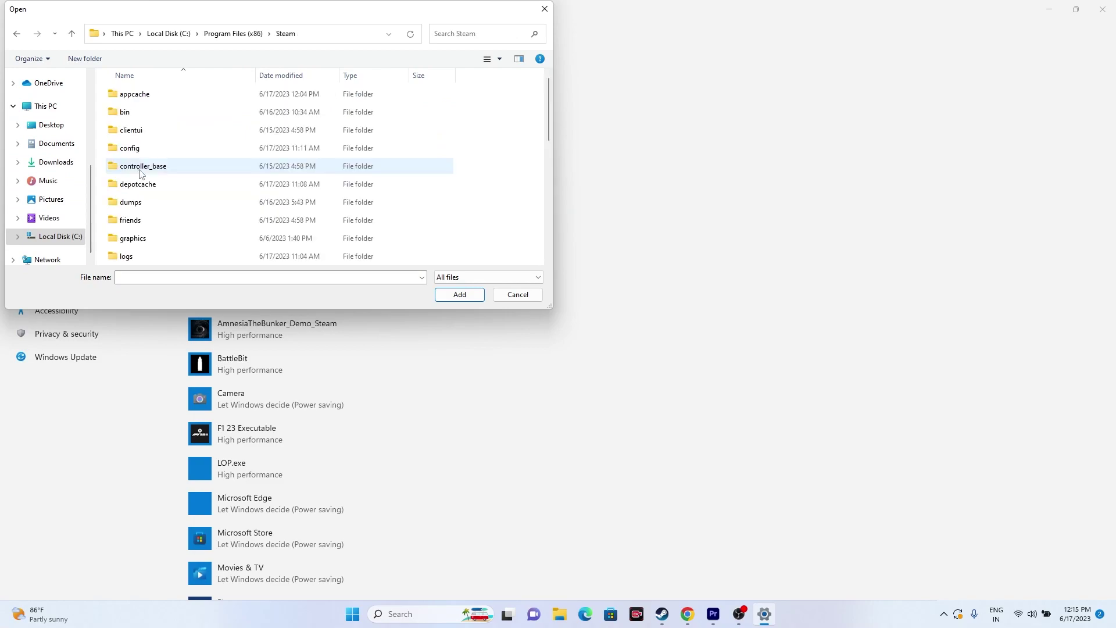
# Add the Undawn application from steamapps\common\Undawn to the graphics settings app list
pyautogui.doubleClick(159, 167)
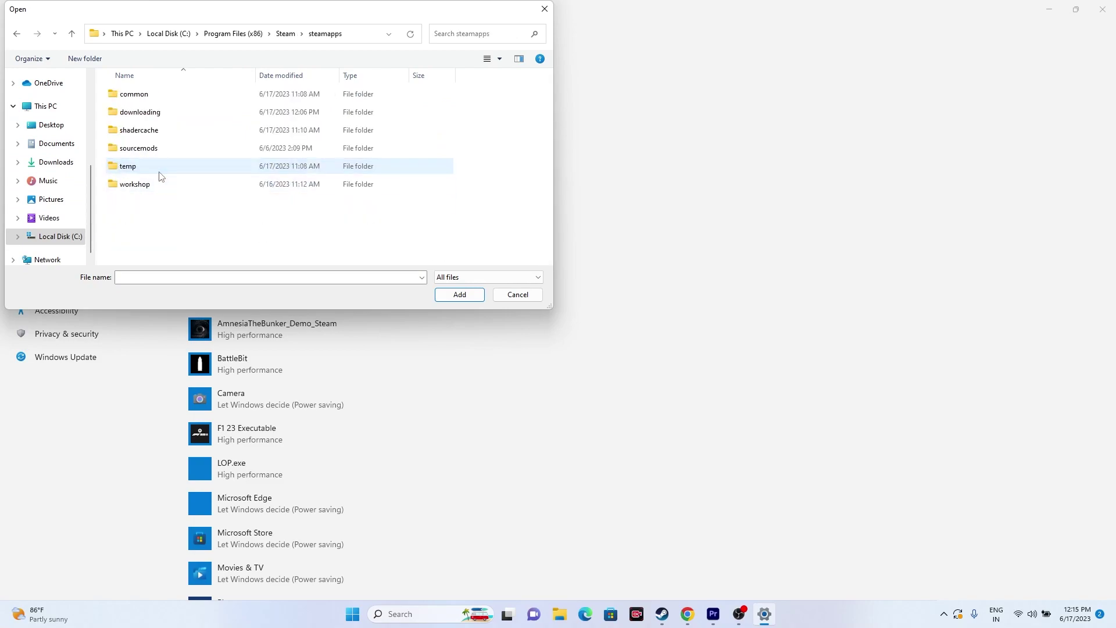
pyautogui.click(160, 100)
pyautogui.doubleClick(160, 101)
pyautogui.scroll(-1, 156, 132)
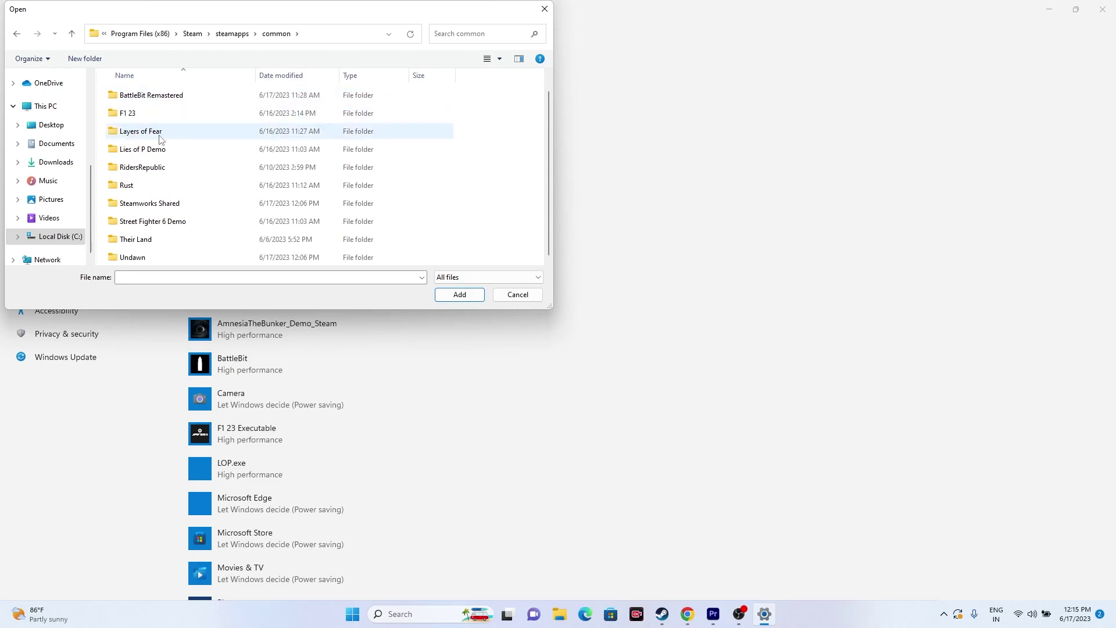
pyautogui.doubleClick(149, 257)
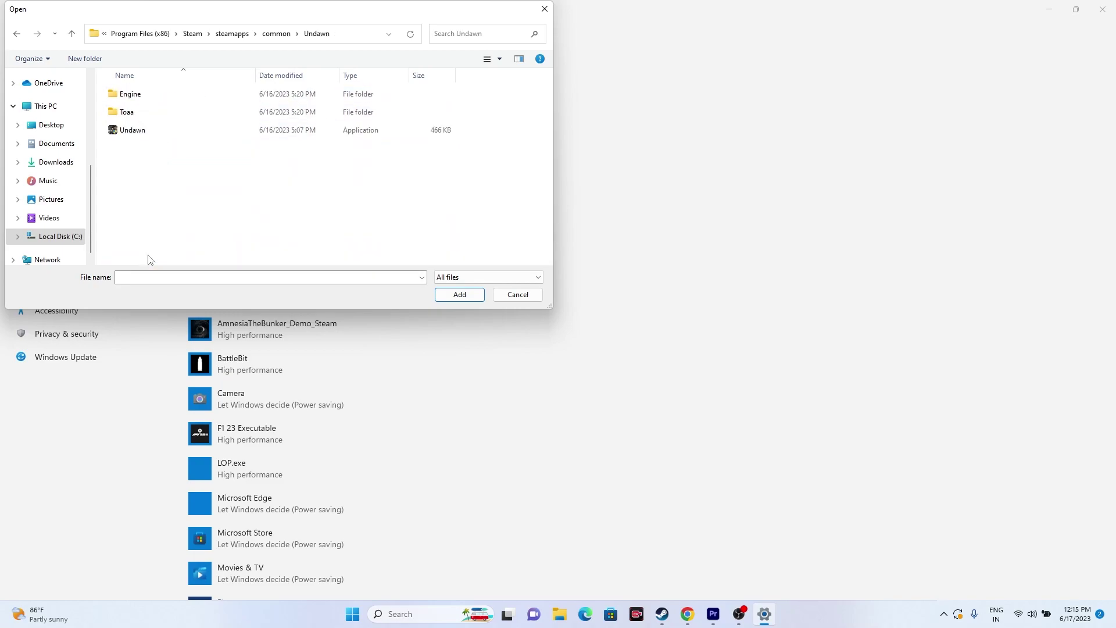
pyautogui.click(164, 135)
pyautogui.click(459, 295)
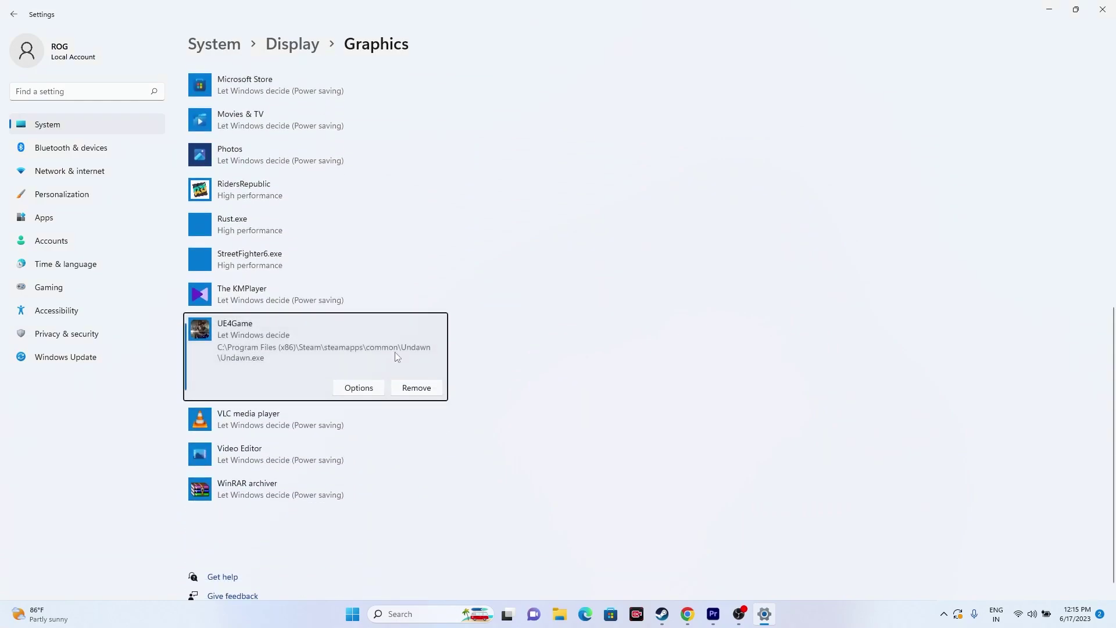
# Set the graphics preference of the added UE4Game app to High performance, save it and close Settings
pyautogui.click(361, 387)
pyautogui.click(464, 314)
pyautogui.click(517, 387)
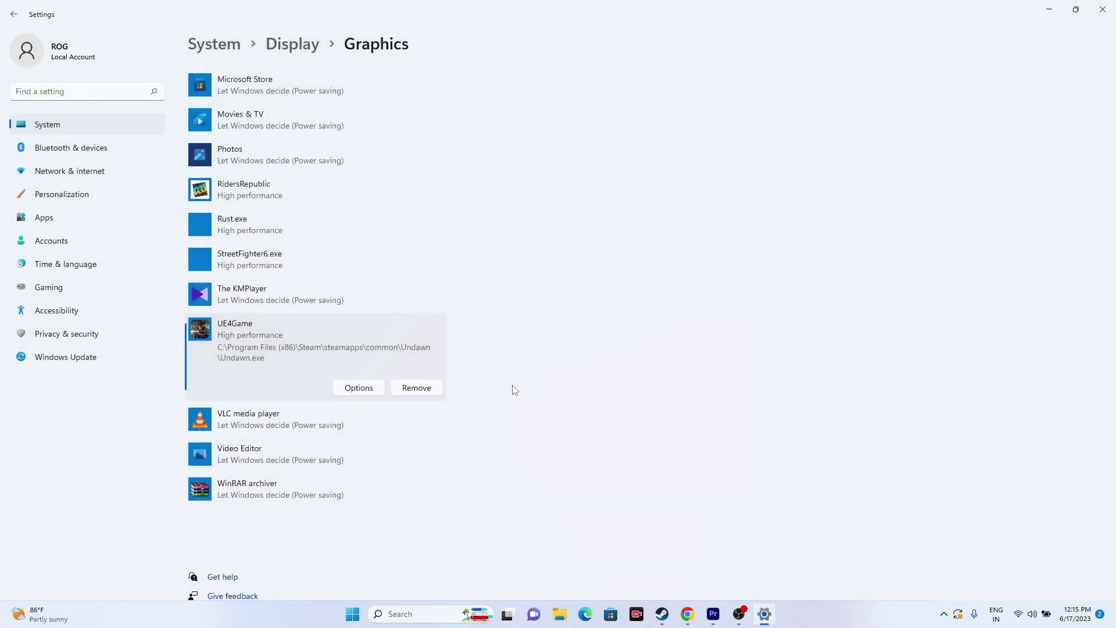
pyautogui.click(378, 389)
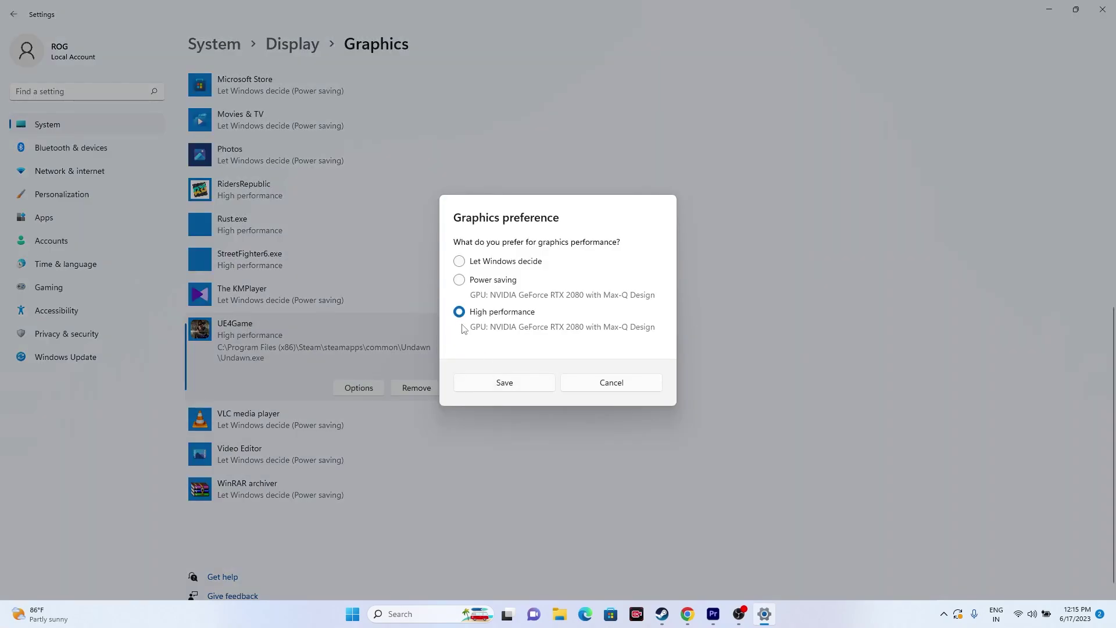
pyautogui.click(504, 382)
pyautogui.click(1103, 9)
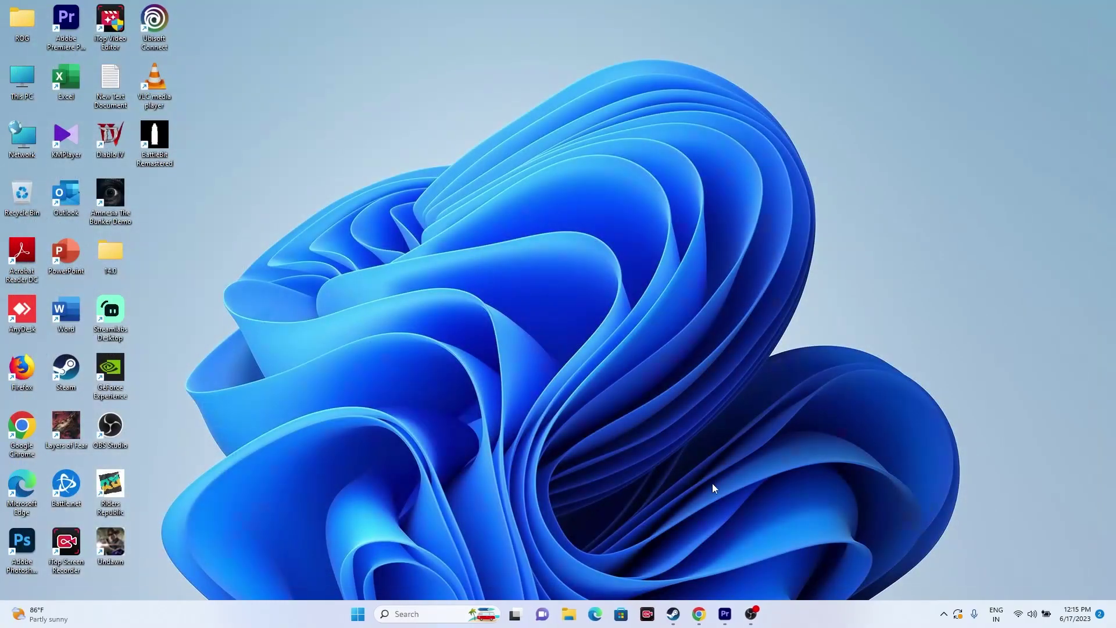
pyautogui.click(674, 615)
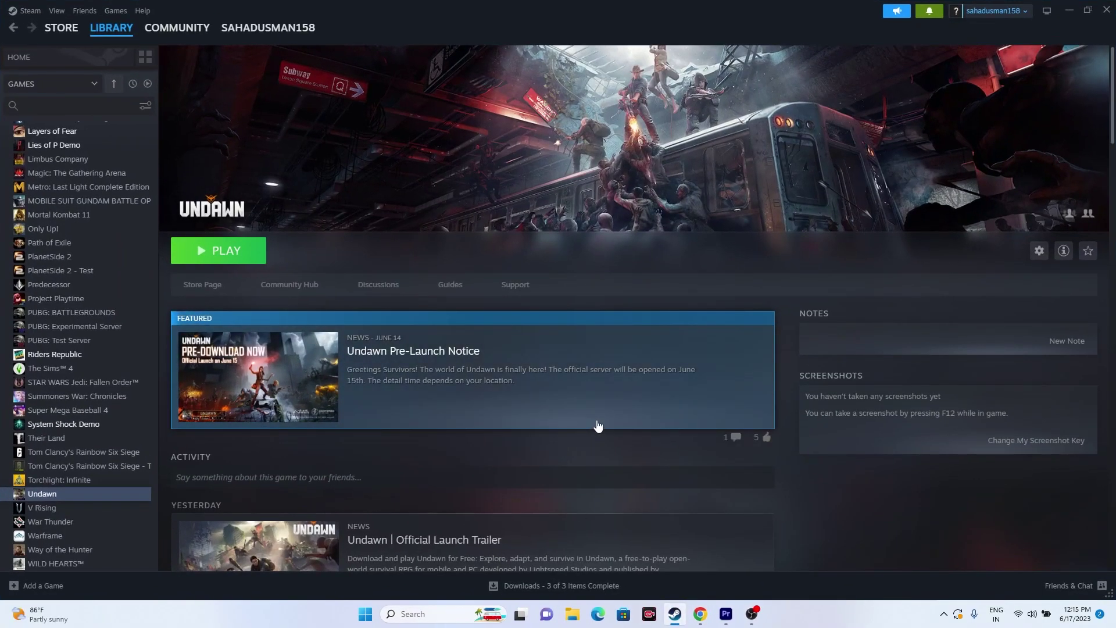
pyautogui.click(1064, 15)
# Open the Virtual Memory dialog through the performance options in the advanced system settings
pyautogui.click(428, 615)
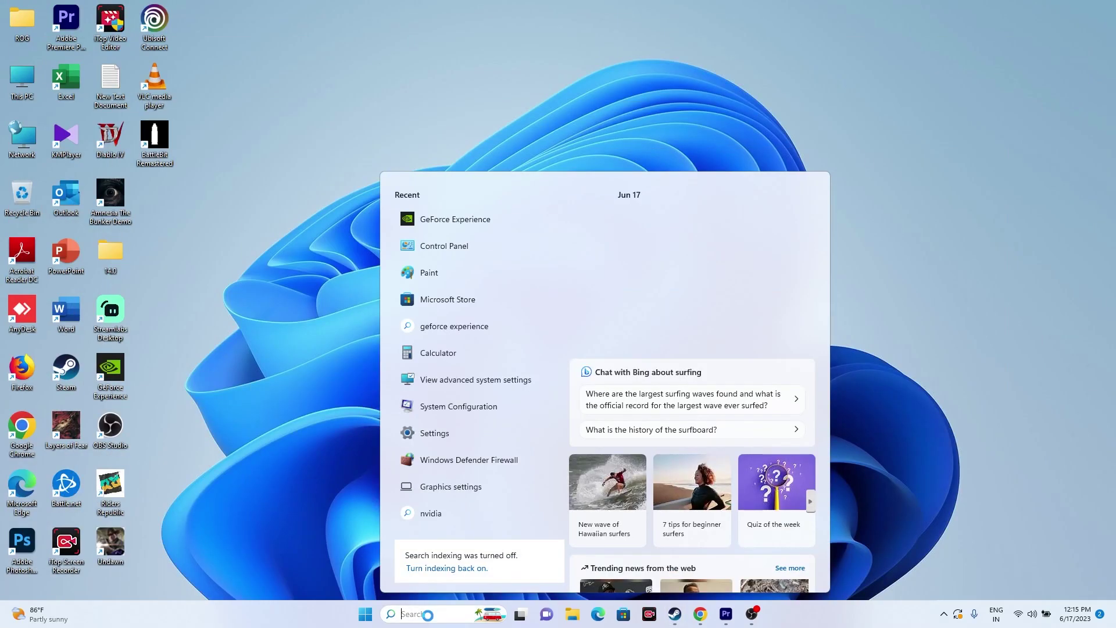
pyautogui.click(472, 380)
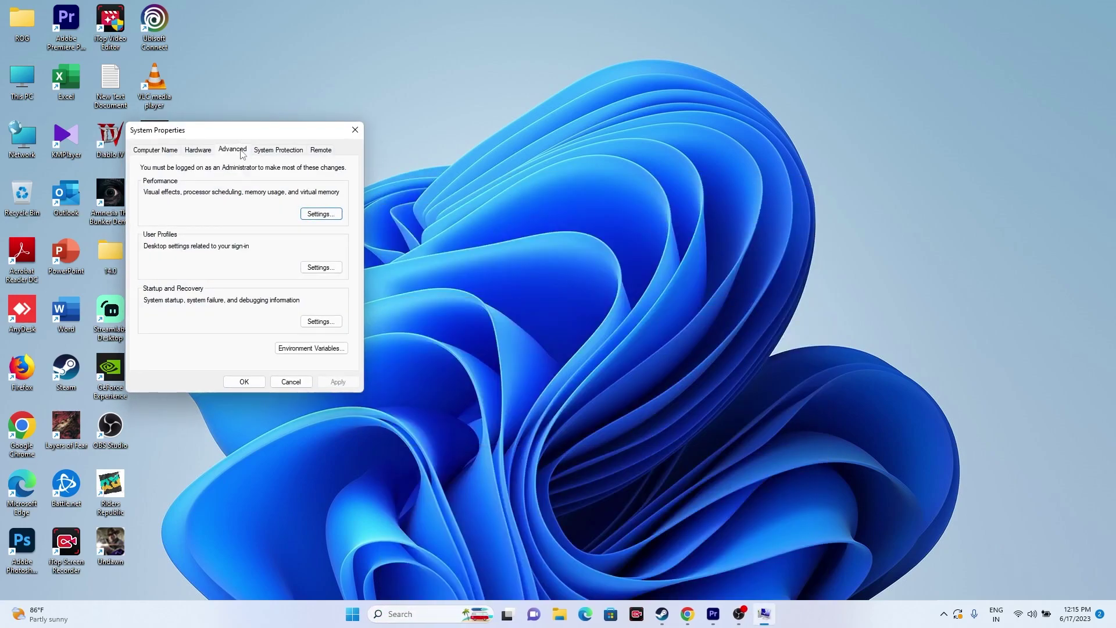
pyautogui.click(304, 215)
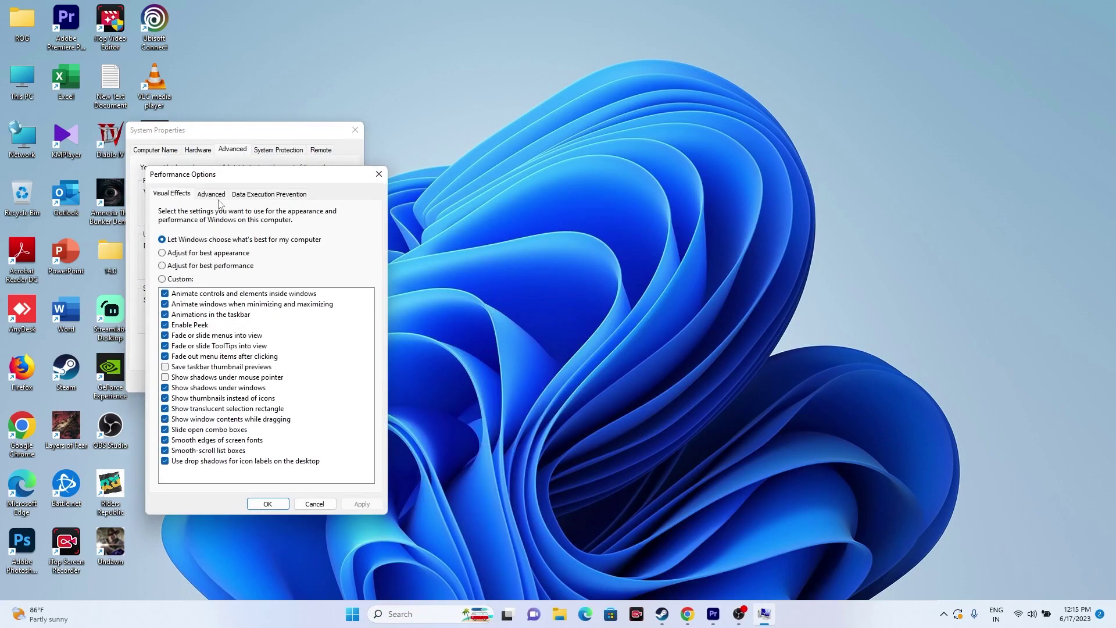
pyautogui.click(220, 196)
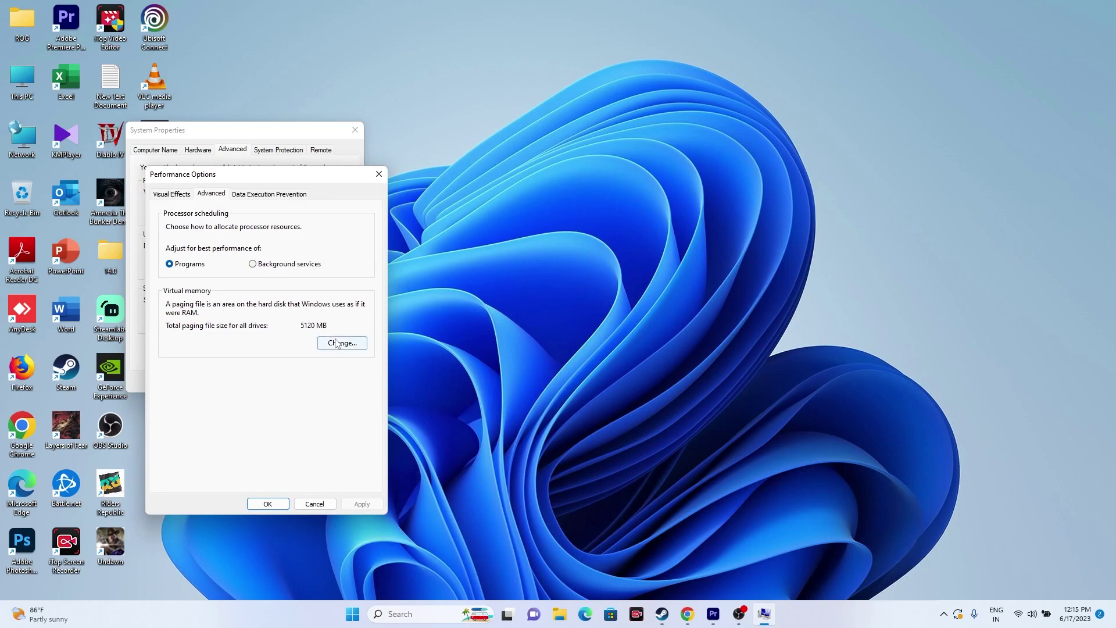
pyautogui.click(342, 343)
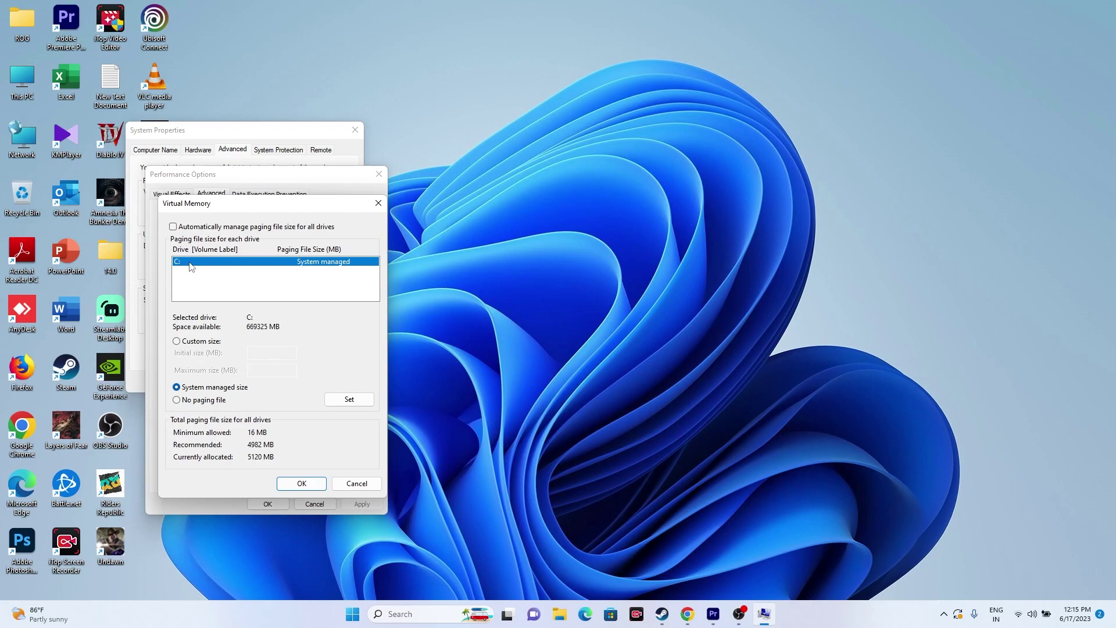
# Choose a custom paging file size for drive C: and place the cursor in the initial size
pyautogui.click(176, 342)
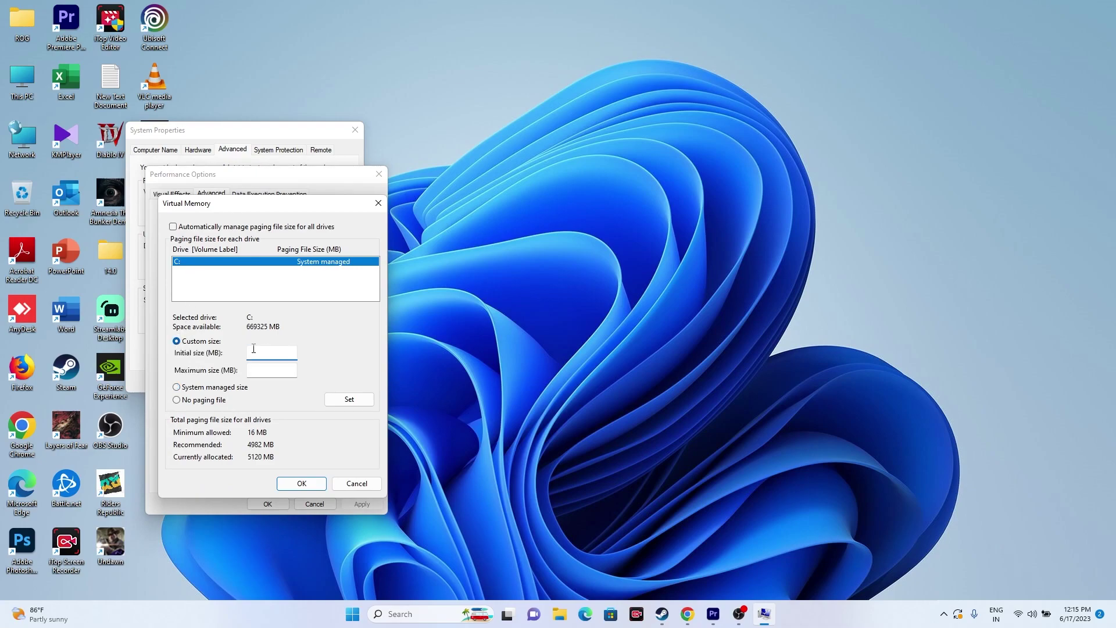
pyautogui.click(263, 373)
pyautogui.click(263, 357)
pyautogui.click(263, 373)
pyautogui.click(269, 357)
# Switch to Calculator and compute 32 × 1024
pyautogui.click(433, 614)
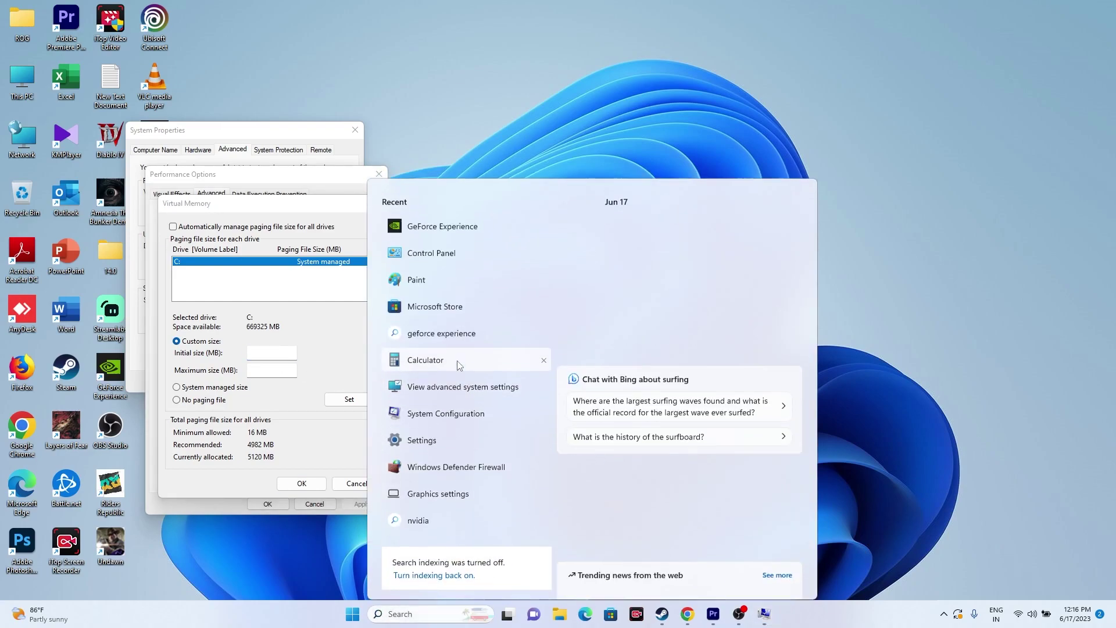
pyautogui.click(460, 364)
pyautogui.click(724, 343)
pyautogui.click(696, 344)
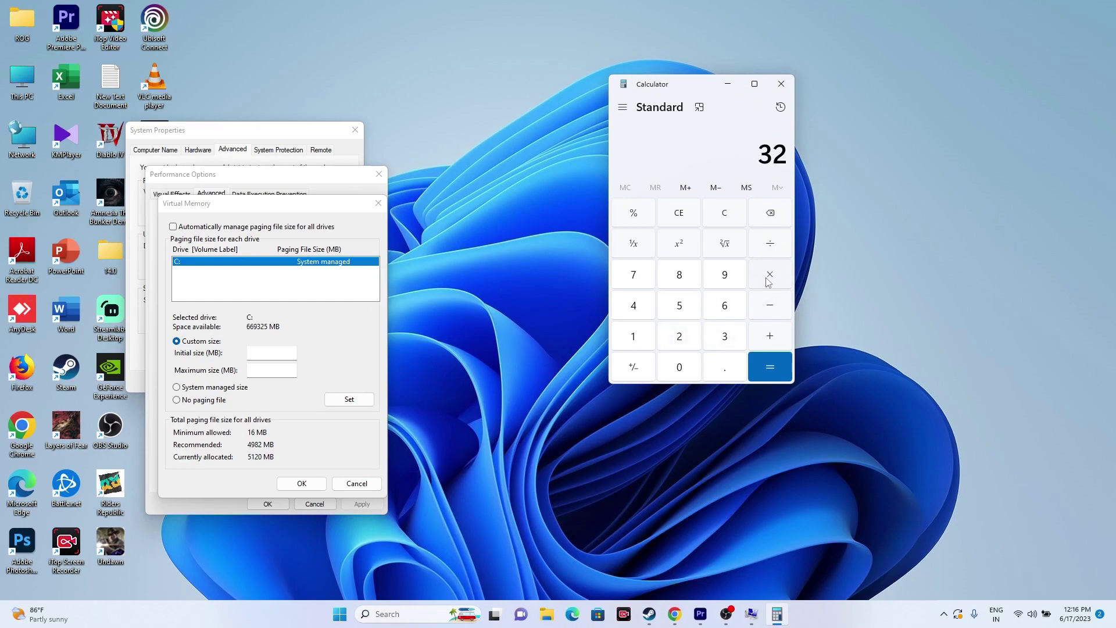
pyautogui.click(638, 340)
pyautogui.click(677, 364)
pyautogui.write('24')
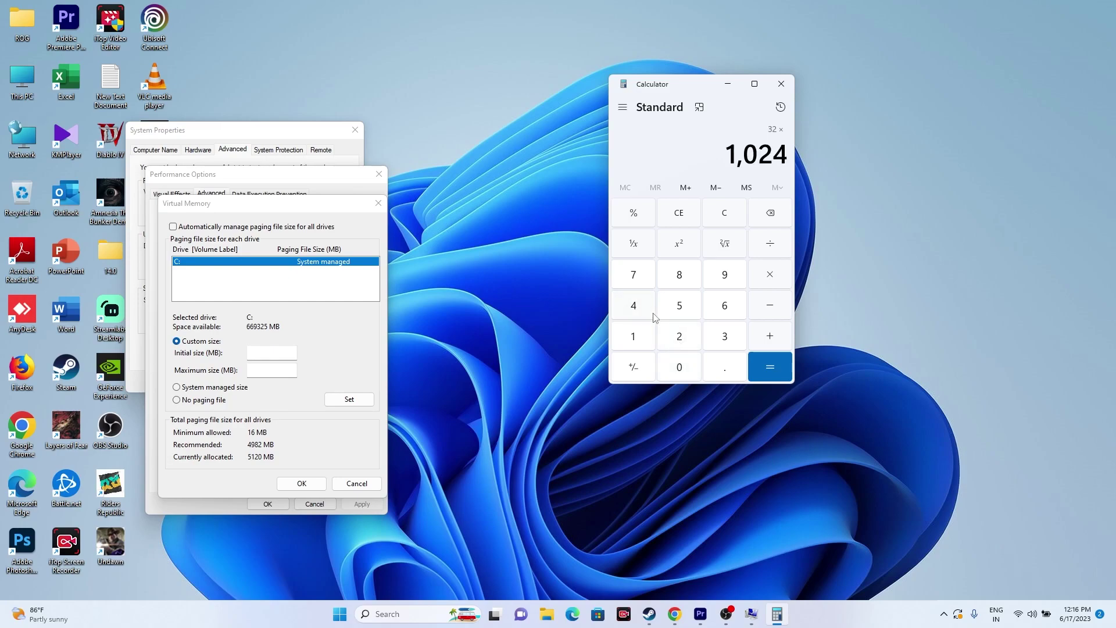
pyautogui.click(758, 367)
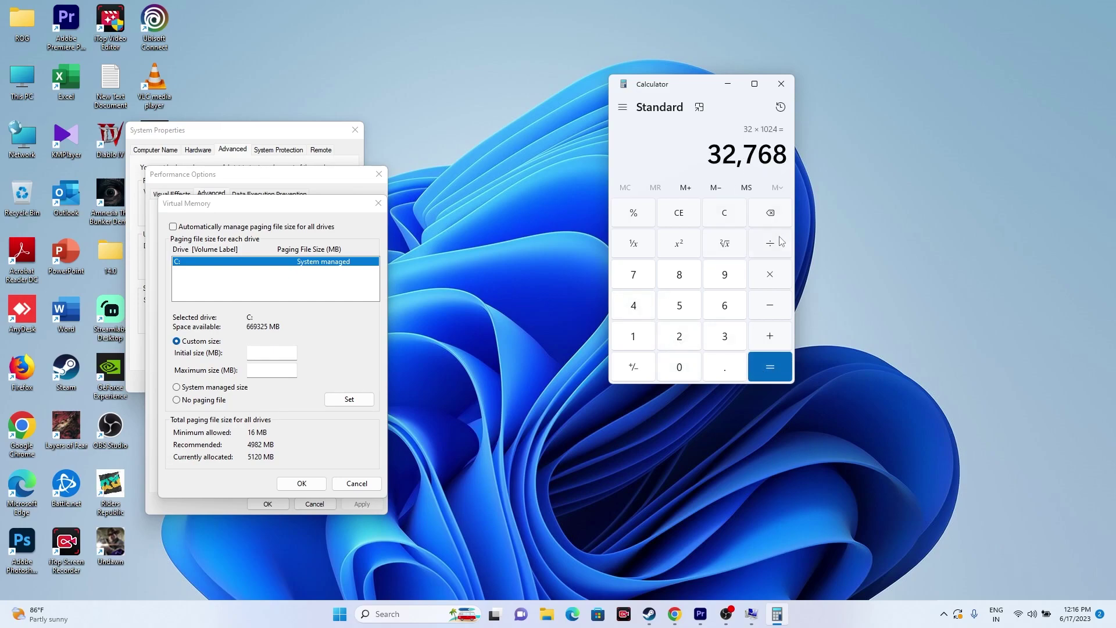
# Multiply the calculated result by 1.5 and select the new result
pyautogui.click(774, 274)
pyautogui.click(638, 339)
pyautogui.click(710, 372)
pyautogui.click(678, 307)
pyautogui.click(765, 371)
pyautogui.moveTo(714, 154); pyautogui.dragTo(794, 164)
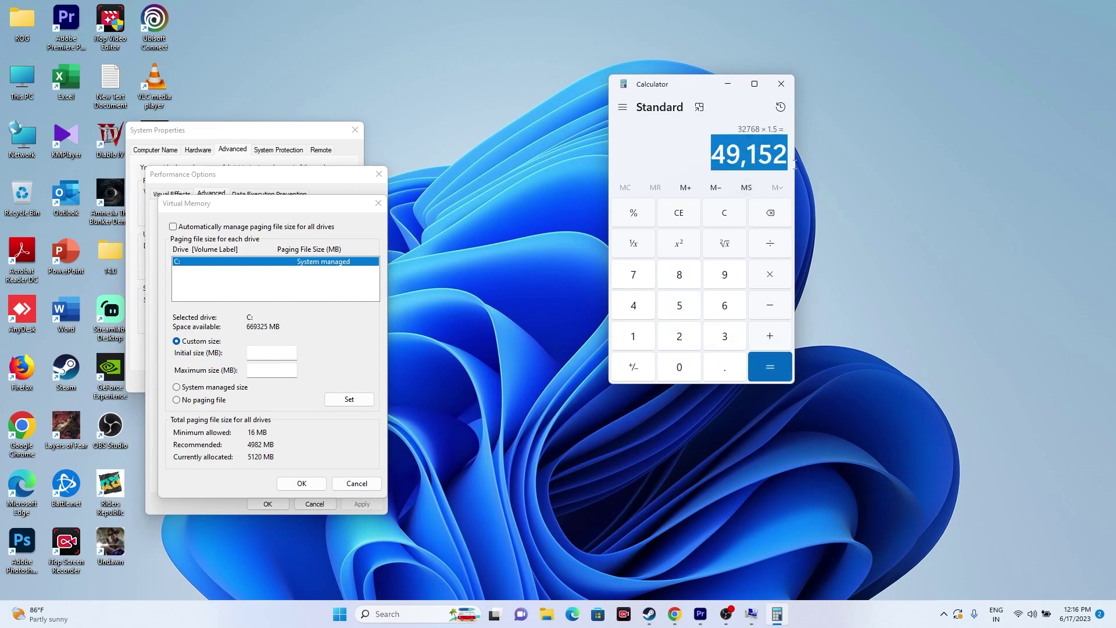
# Copy the Calculator result into the paging file's initial size, setting it to 49,152 MB
pyautogui.rightClick(782, 164)
pyautogui.click(806, 180)
pyautogui.click(265, 353)
pyautogui.rightClick(265, 353)
pyautogui.click(294, 404)
# Clear Calculator, compute 32 × 1024, and multiply the result by 3
pyautogui.click(693, 218)
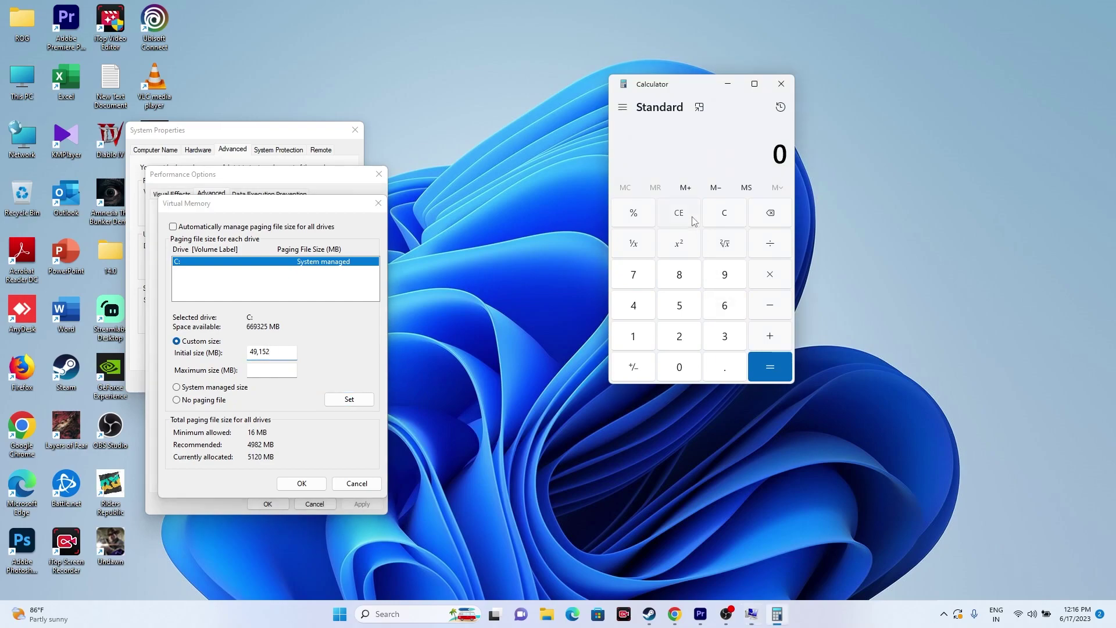
pyautogui.click(721, 335)
pyautogui.click(679, 337)
pyautogui.click(770, 275)
pyautogui.click(644, 341)
pyautogui.click(669, 370)
pyautogui.click(679, 337)
pyautogui.click(648, 307)
pyautogui.click(771, 367)
pyautogui.click(770, 275)
pyautogui.click(727, 335)
pyautogui.click(752, 367)
# Copy the new Calculator result into the paging file's maximum size, setting it to 98,304 MB
pyautogui.rightClick(767, 155)
pyautogui.click(797, 167)
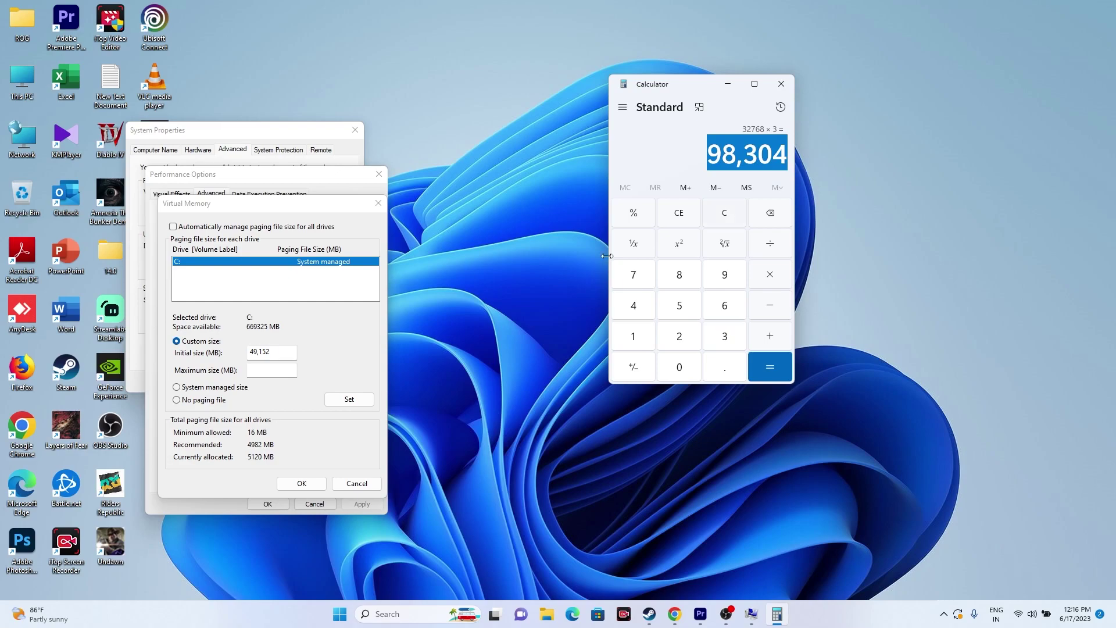
pyautogui.rightClick(290, 371)
pyautogui.click(308, 420)
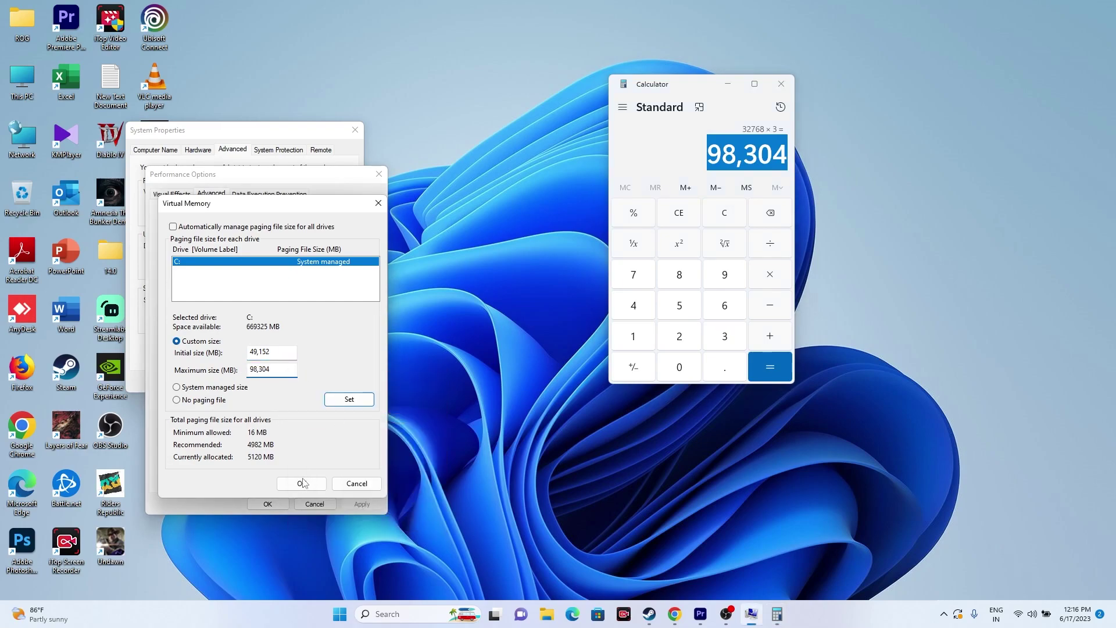
# Accept the virtual memory and performance dialogs, and close System Properties and Calculator
pyautogui.click(302, 484)
pyautogui.click(267, 503)
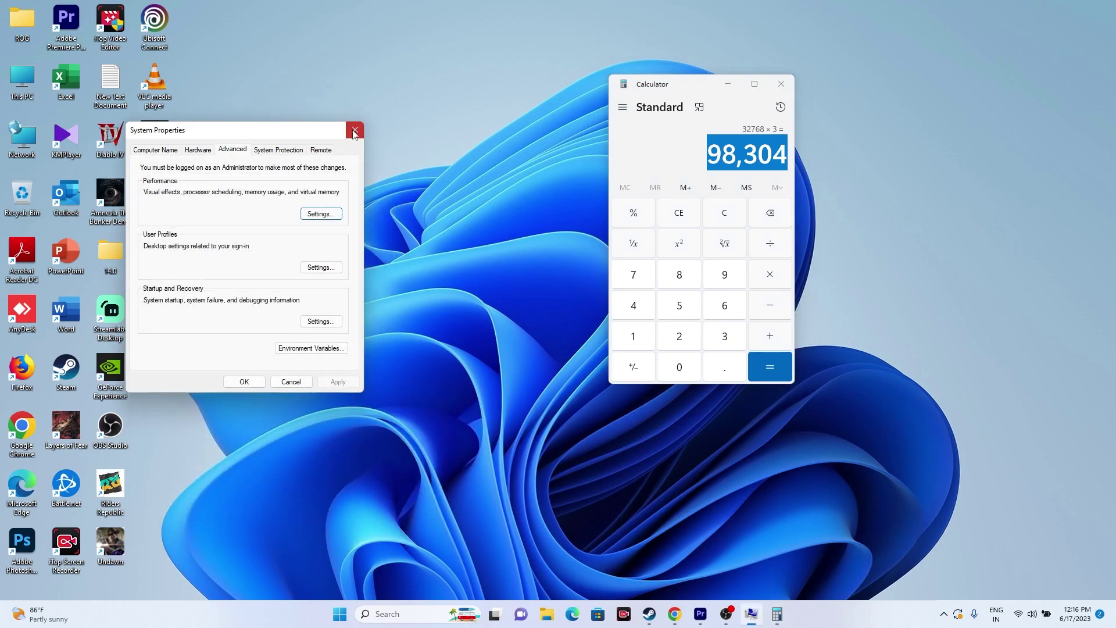
pyautogui.click(354, 132)
pyautogui.click(782, 85)
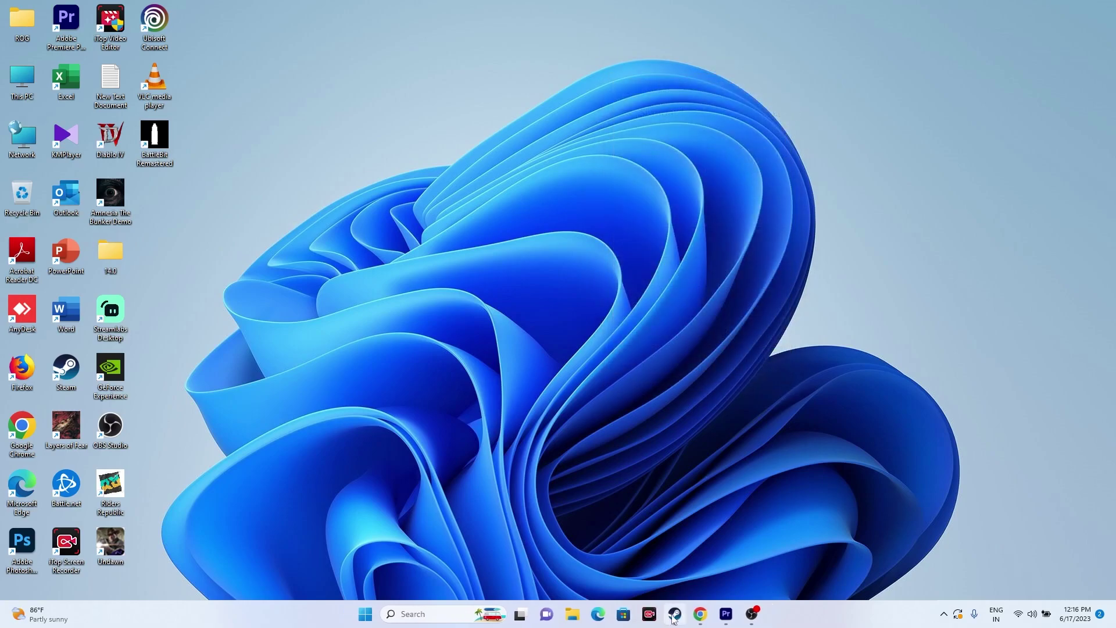
pyautogui.click(674, 615)
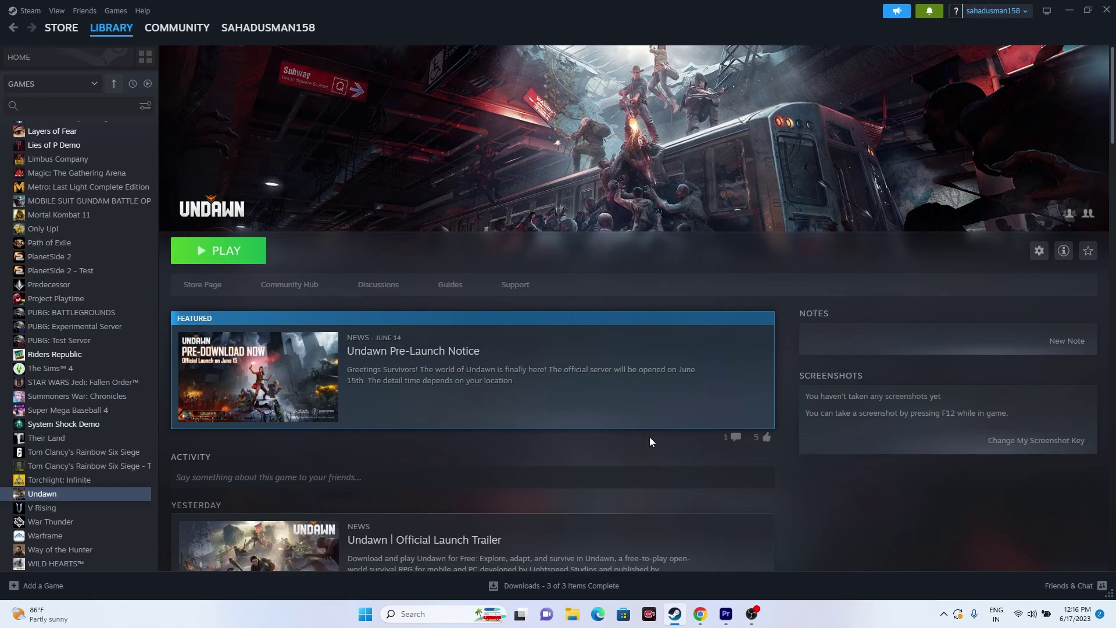
pyautogui.click(1067, 10)
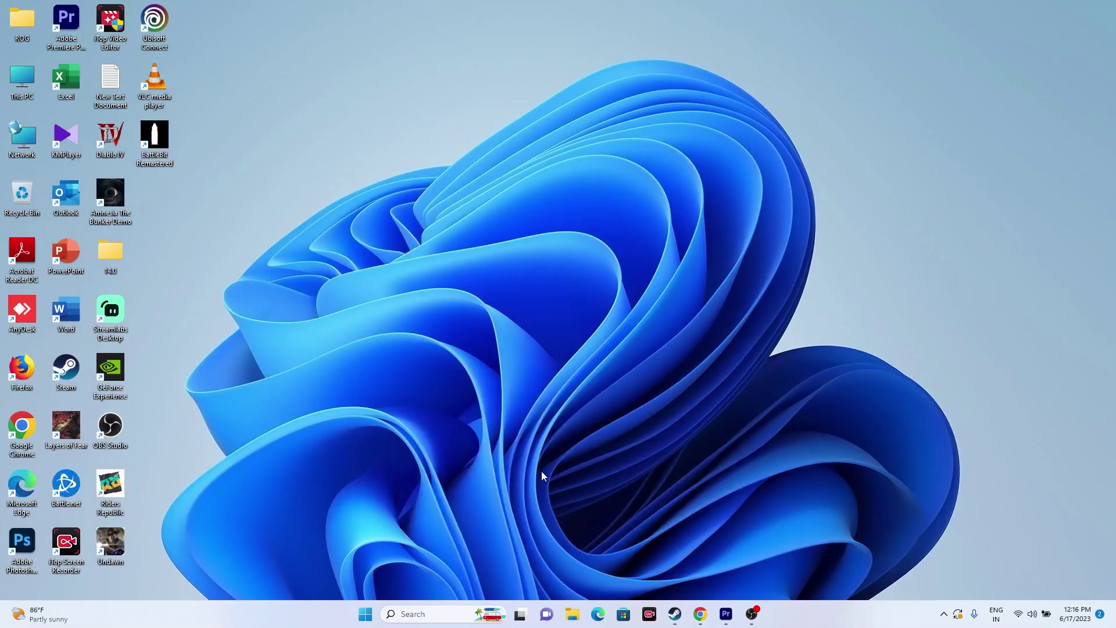
# Open Windows Update in Settings to check for pending updates, and close Settings
pyautogui.click(424, 614)
pyautogui.click(435, 434)
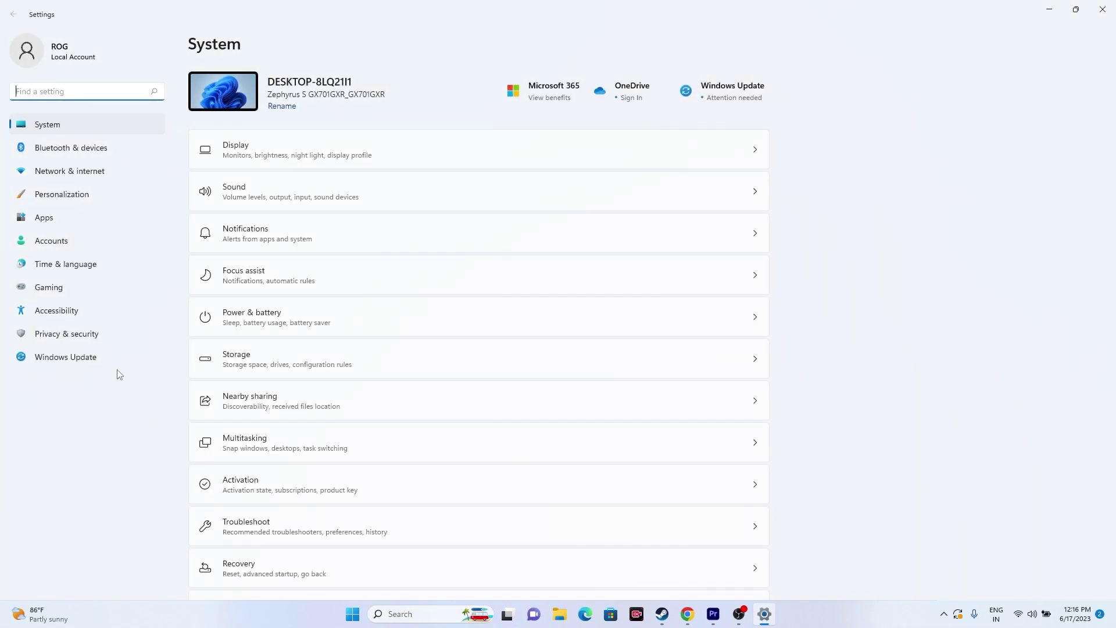
pyautogui.click(115, 366)
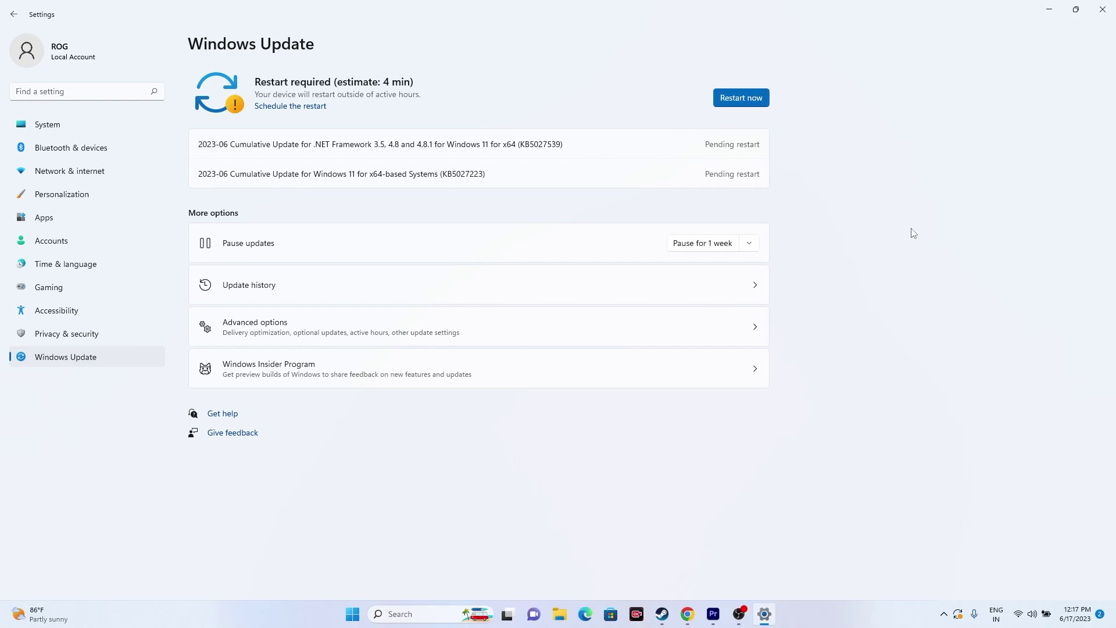
pyautogui.click(1106, 14)
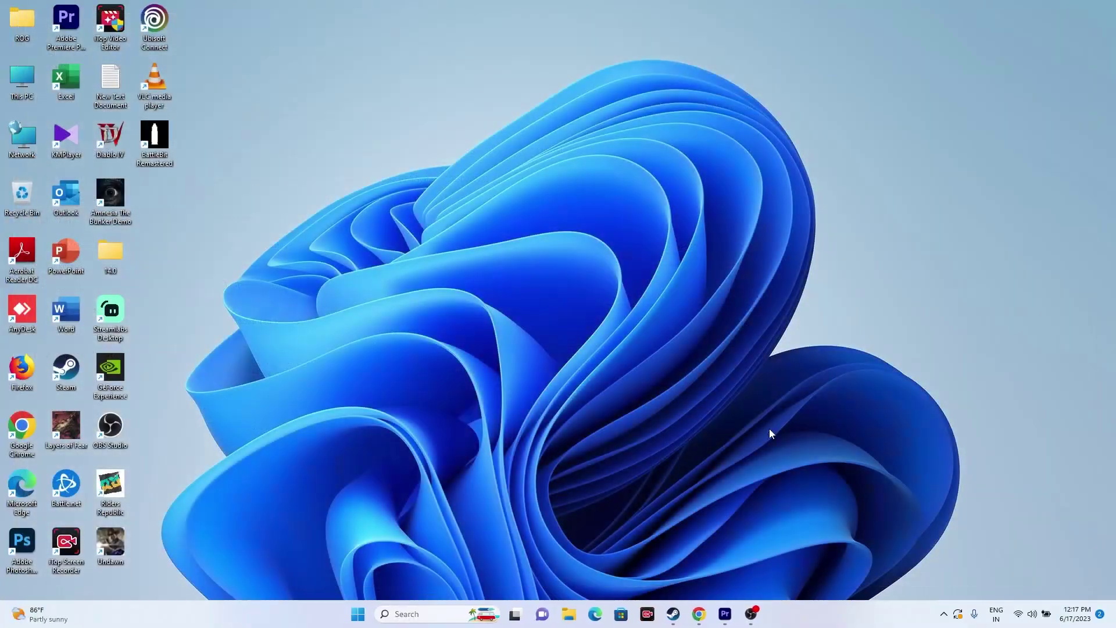
# Switch to Chrome and look over the manual driver search on the GeForce Drivers page and AMD's driver page
pyautogui.click(701, 614)
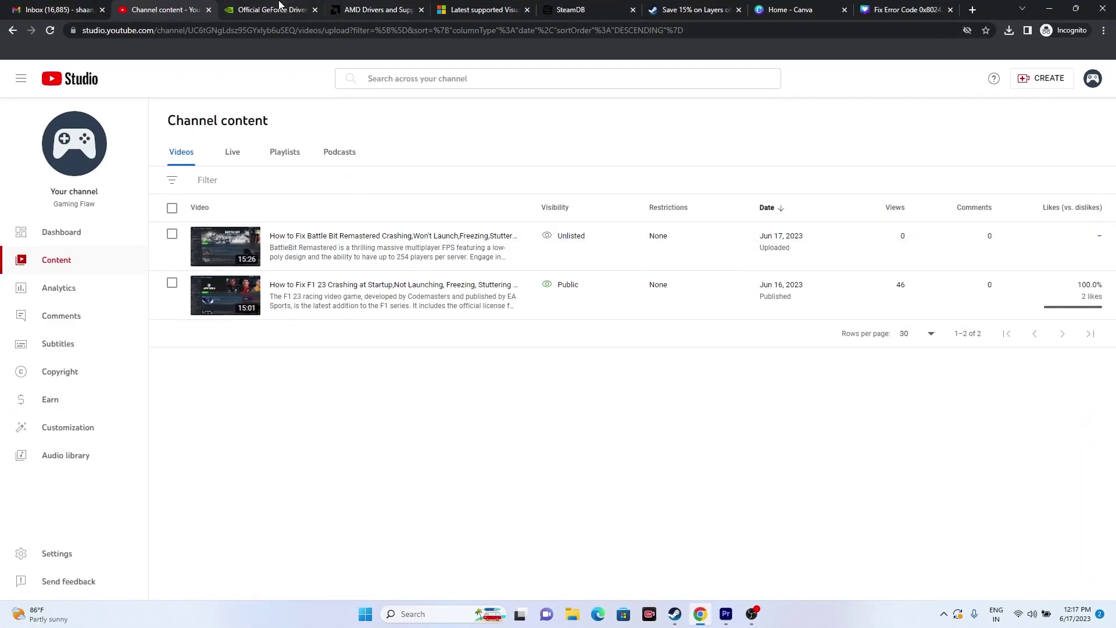
pyautogui.click(272, 9)
pyautogui.scroll(-3, 923, 229)
pyautogui.scroll(3, 940, 239)
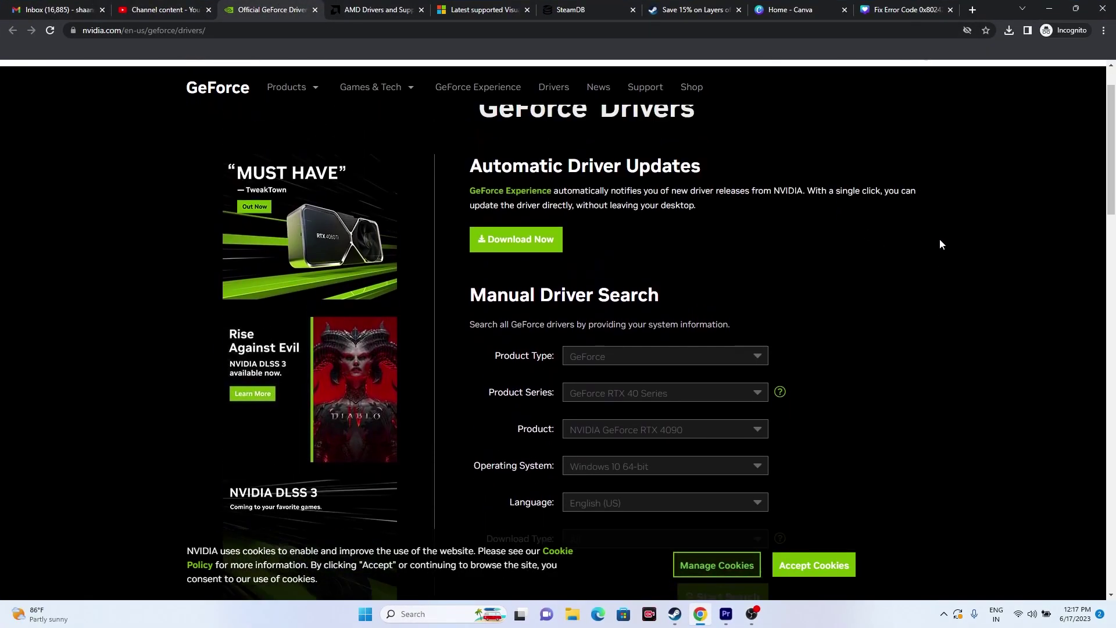
pyautogui.scroll(-3, 945, 236)
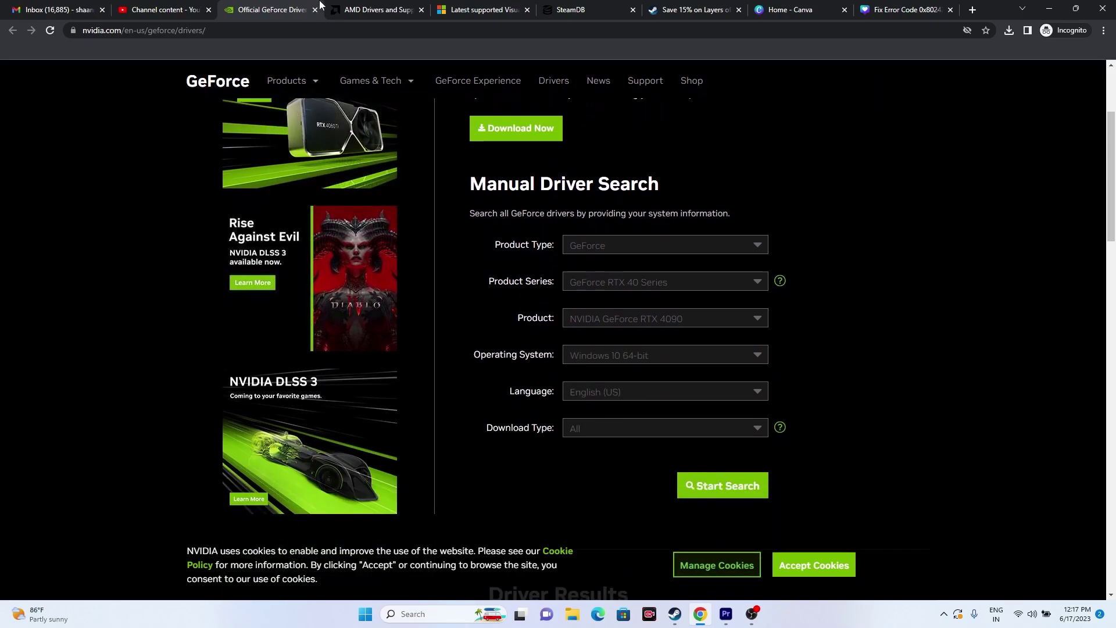
pyautogui.click(372, 9)
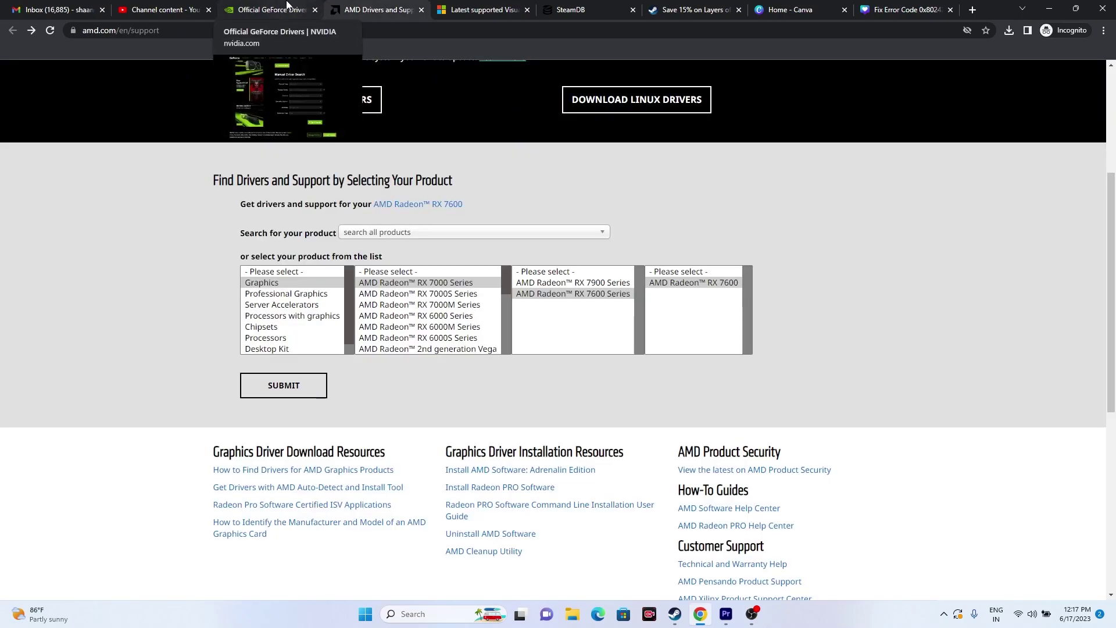
# Examine the driver results on the GeForce Drivers page, checking the newest Game Ready Driver's version and release date
pyautogui.click(287, 7)
pyautogui.scroll(-3, 966, 248)
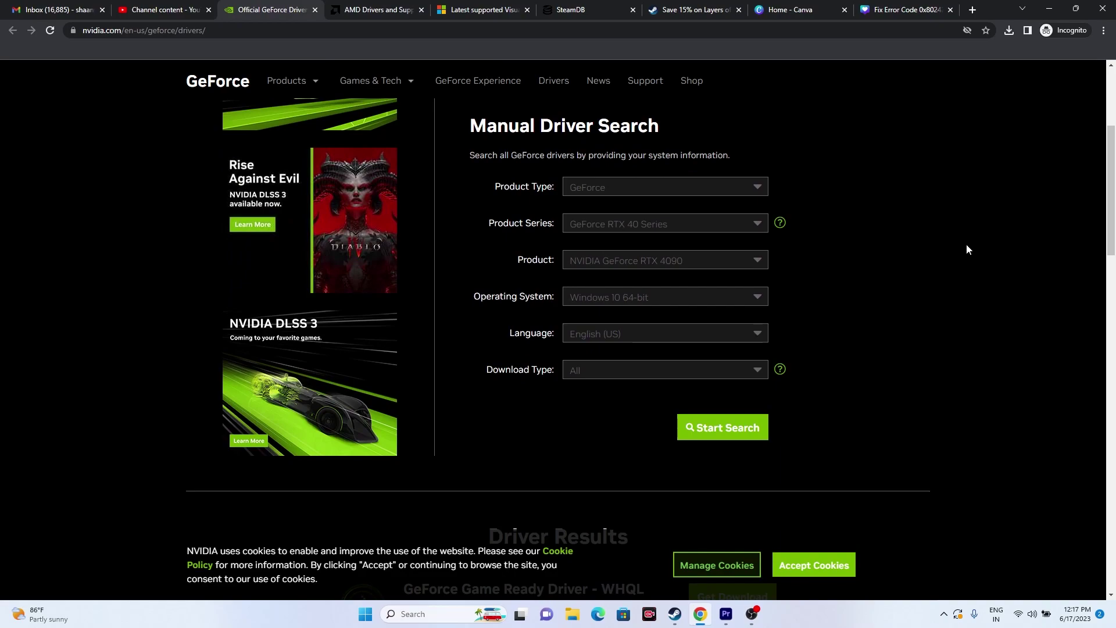
pyautogui.scroll(-4, 966, 243)
pyautogui.click(535, 300)
pyautogui.moveTo(407, 245); pyautogui.dragTo(837, 319)
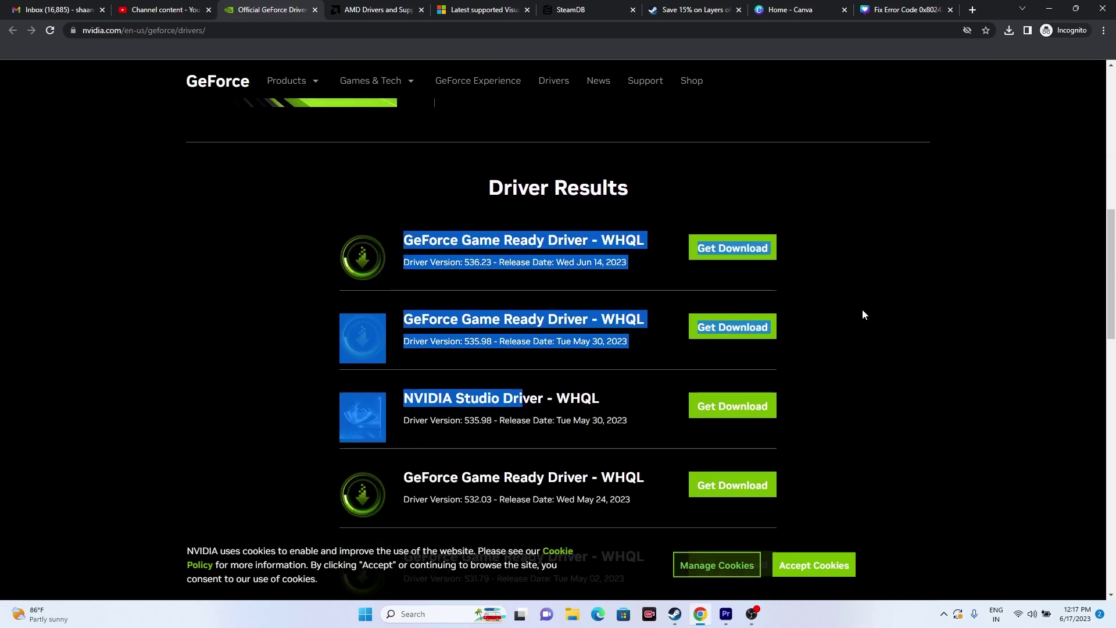
pyautogui.click(453, 289)
pyautogui.doubleClick(466, 265)
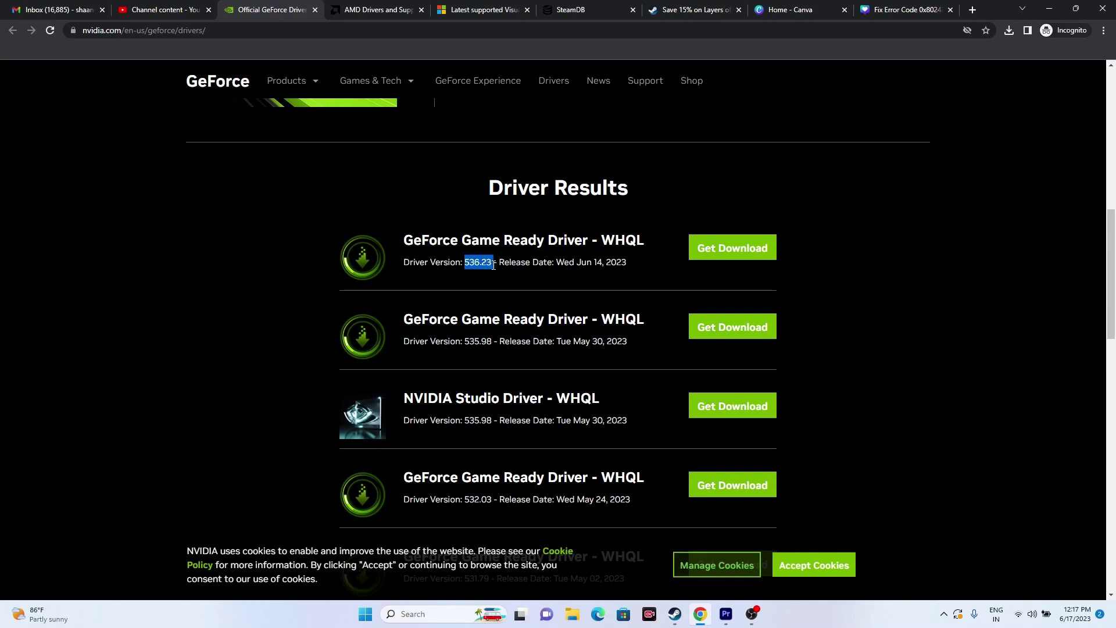
pyautogui.click(579, 267)
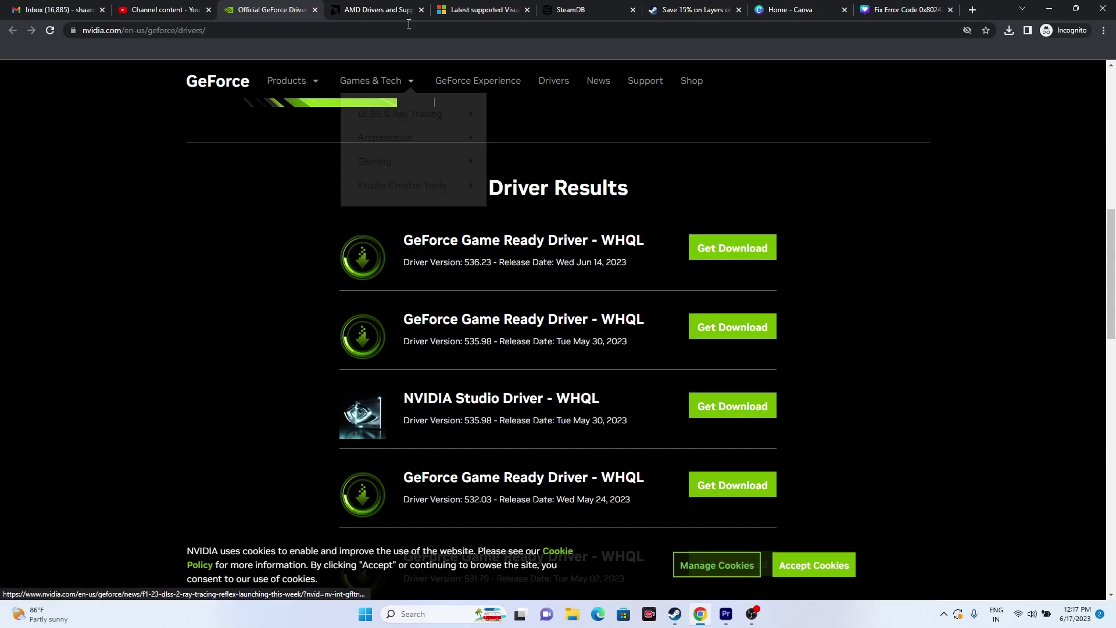
# Submit the AMD Radeon RX 7600 selection on the AMD support page to open its drivers page
pyautogui.click(378, 10)
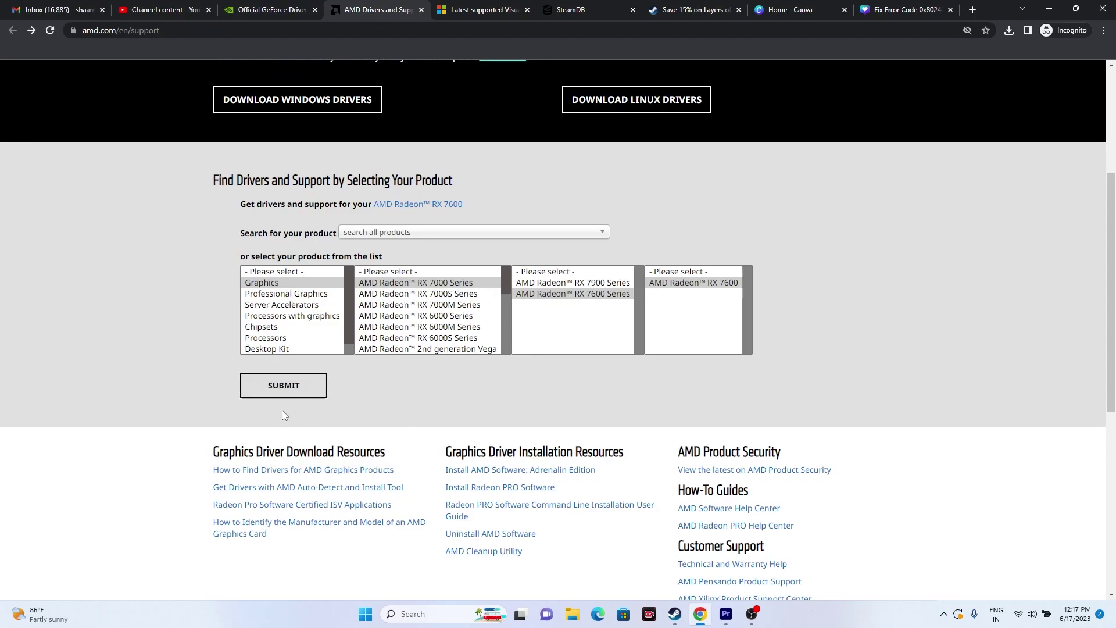
pyautogui.click(283, 387)
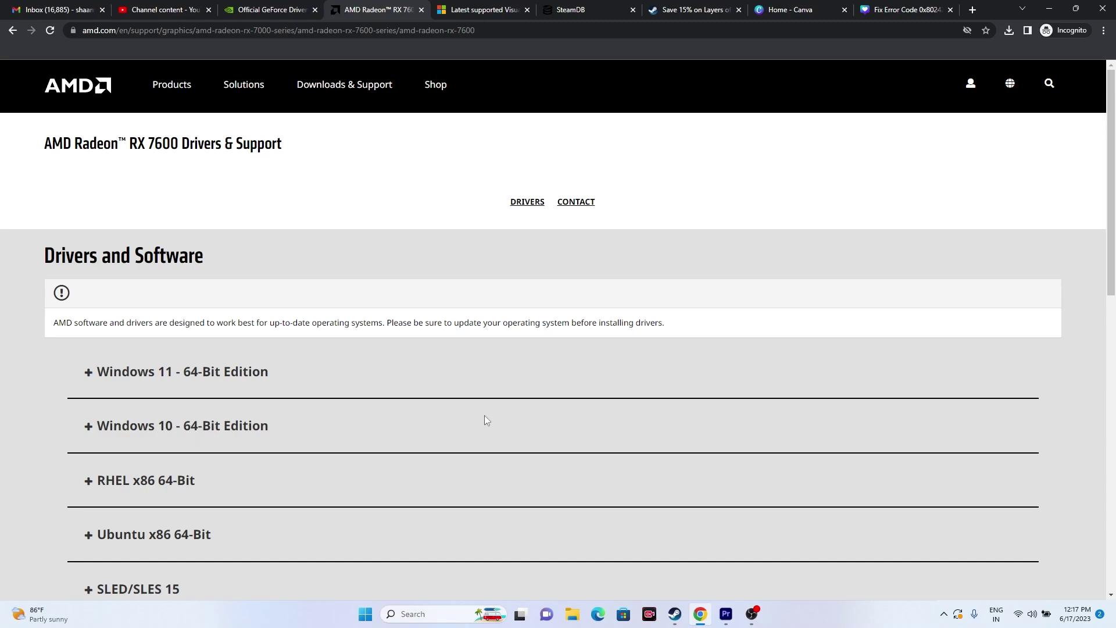
# Review the Visual Studio 2015, 2017, 2019, and 2022 redistributable download links on the Microsoft Learn page, and minimize Chrome
pyautogui.click(478, 5)
pyautogui.scroll(7, 954, 384)
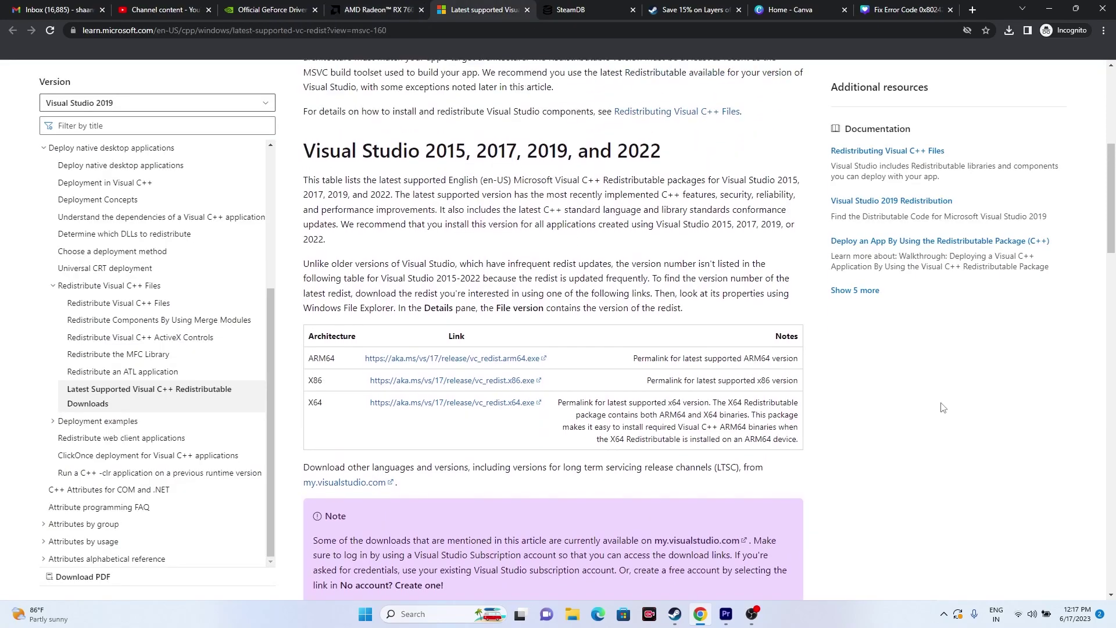
pyautogui.scroll(1, 548, 350)
pyautogui.moveTo(309, 192); pyautogui.dragTo(559, 219)
pyautogui.scroll(-5, 900, 368)
pyautogui.scroll(-2, 901, 368)
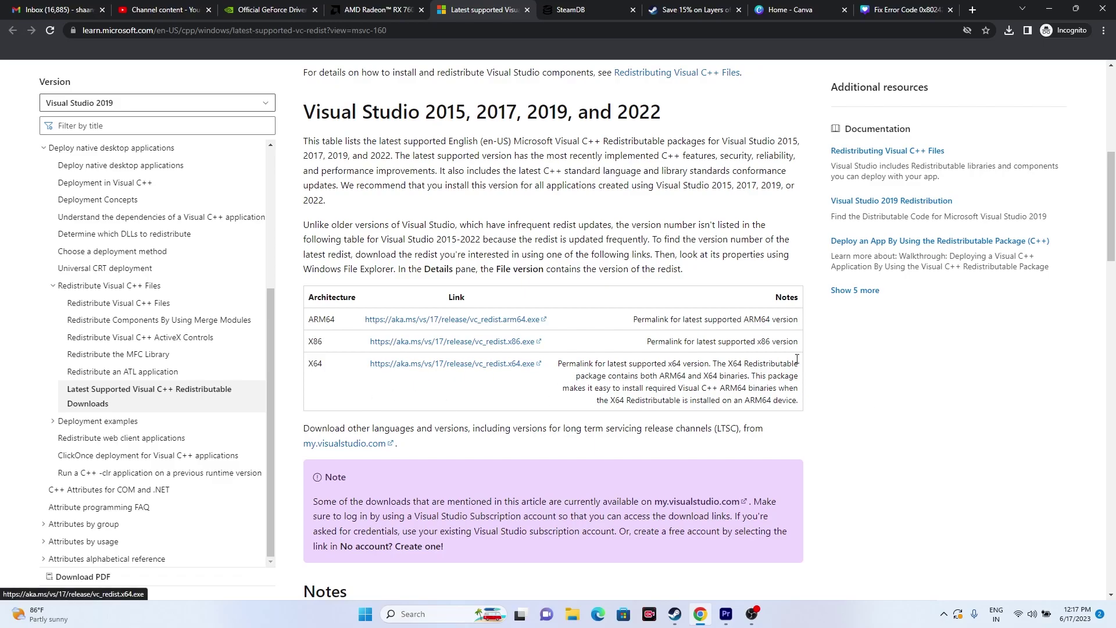
pyautogui.click(1045, 10)
# Switch to Steam, look at the management options for Undawn in the library, and minimize Steam
pyautogui.click(674, 614)
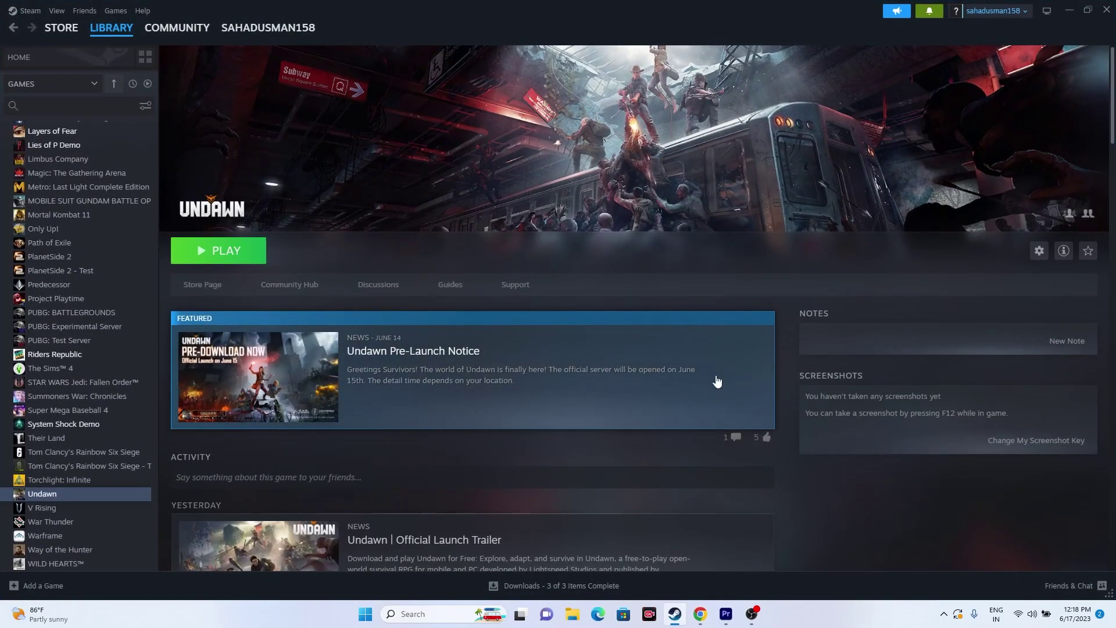
pyautogui.rightClick(96, 495)
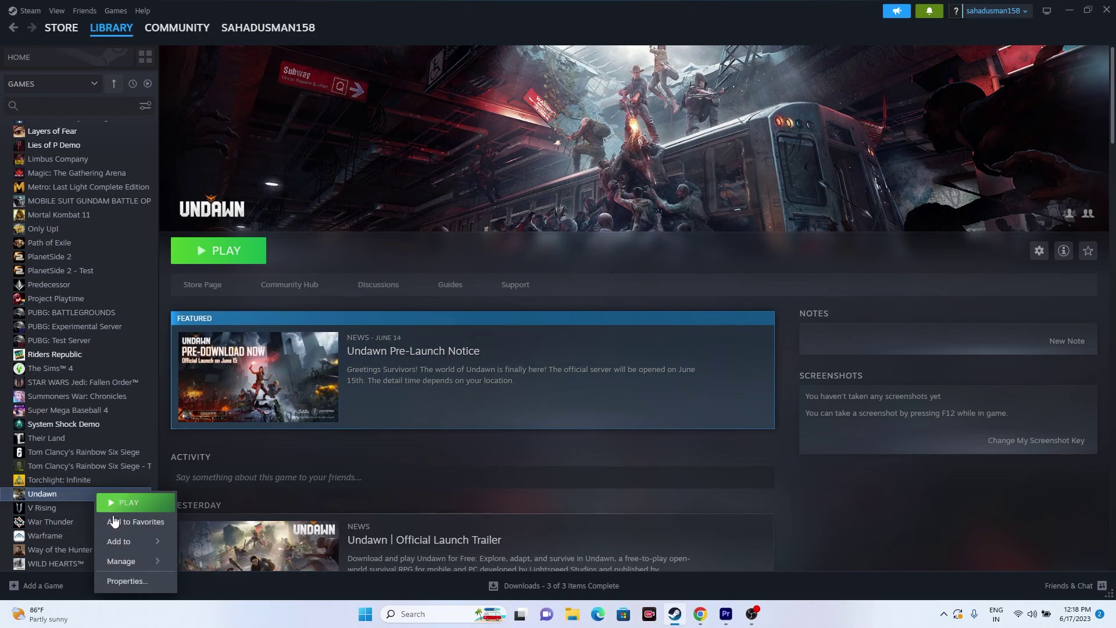
pyautogui.moveTo(128, 561)
pyautogui.click(859, 486)
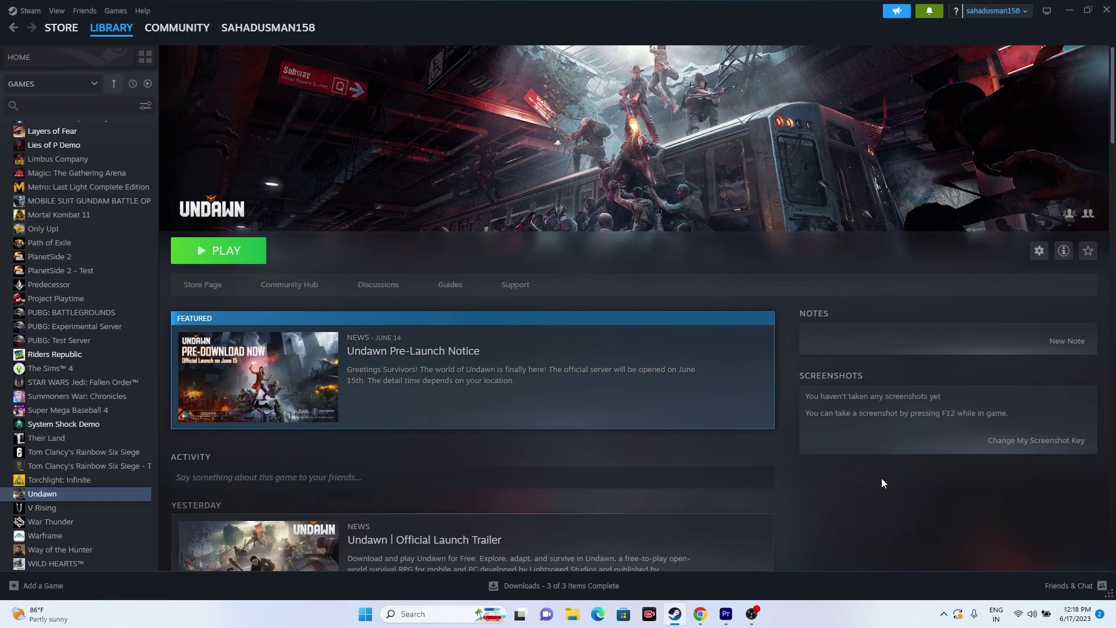
pyautogui.click(1070, 11)
# Open File Explorer, view the available drives under This PC, and close the window
pyautogui.press('super+e')
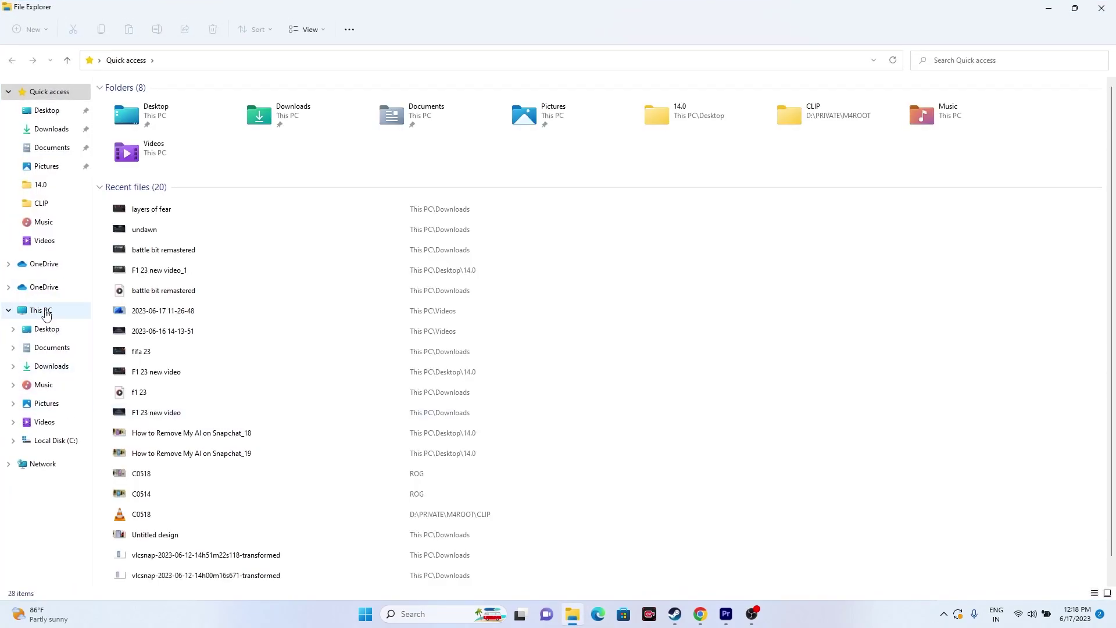
pyautogui.click(44, 310)
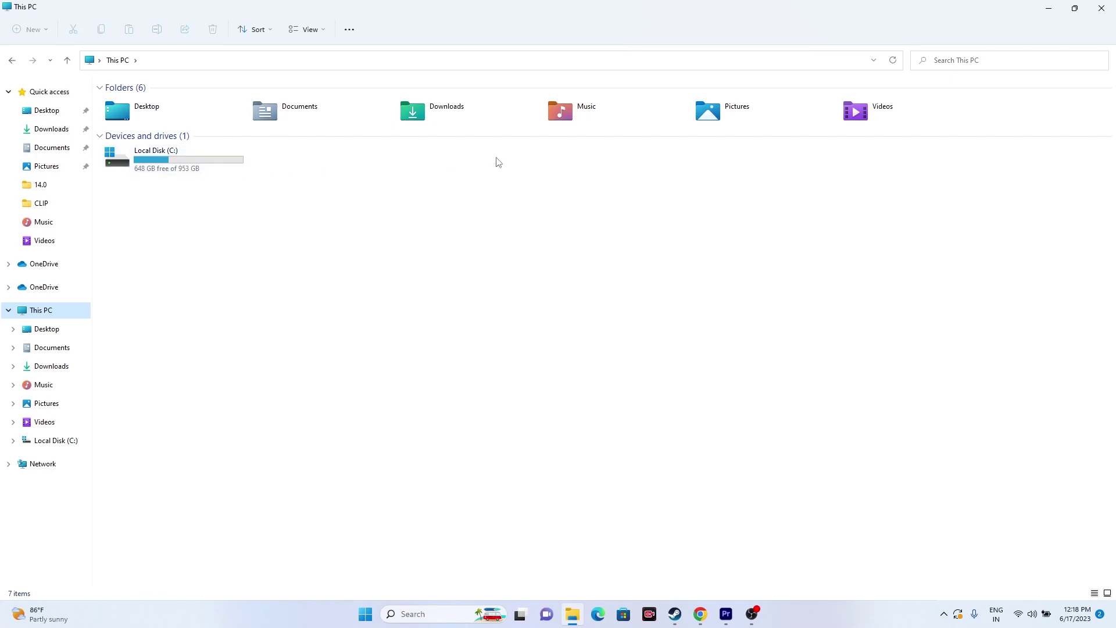
pyautogui.click(1102, 8)
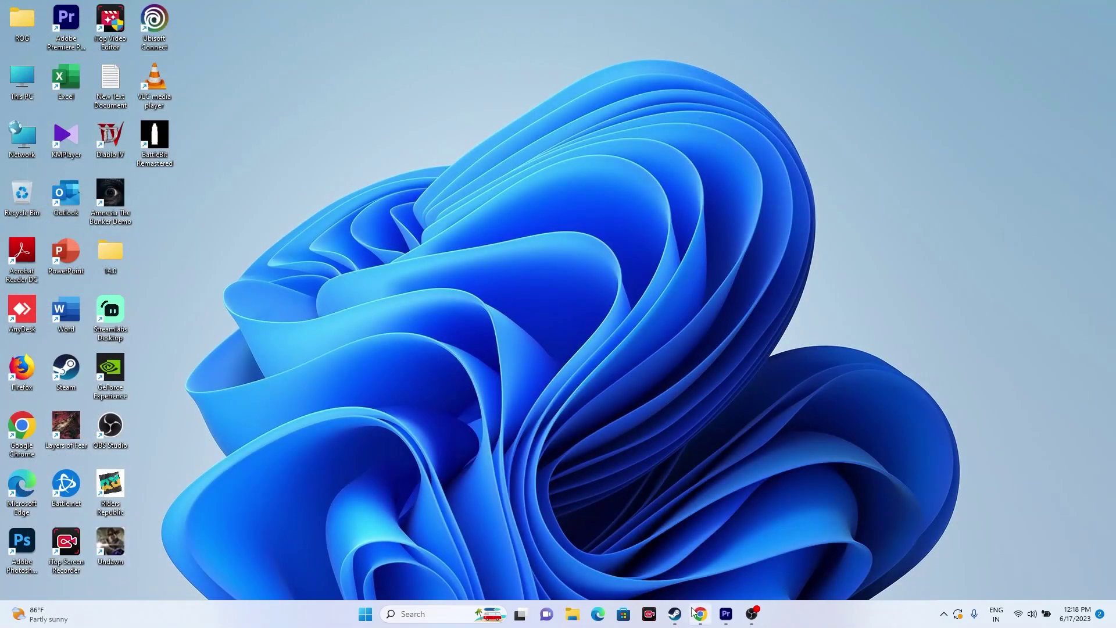
# Switch back to the Undawn library page in Steam
pyautogui.click(675, 614)
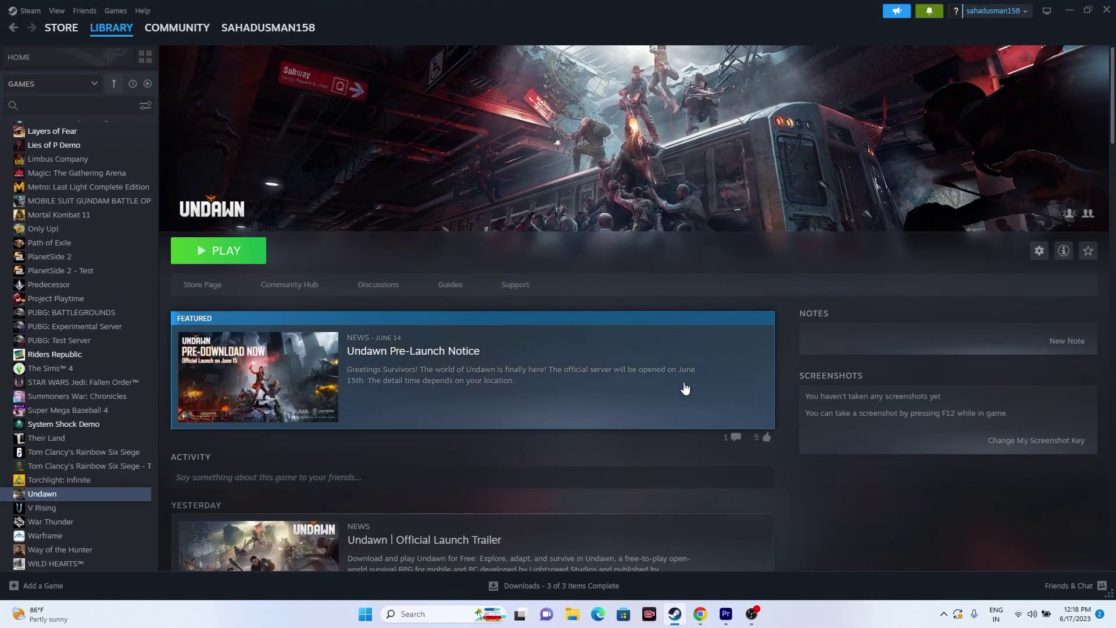